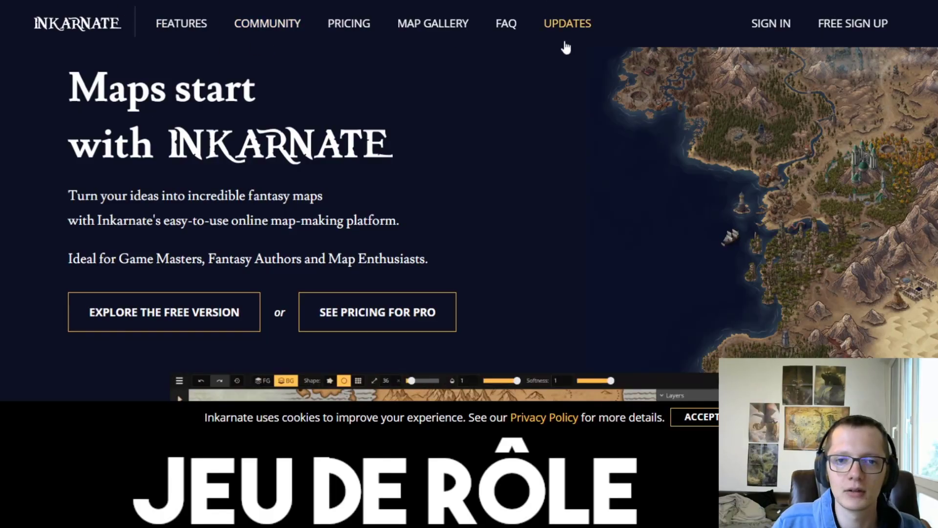
Look through the Inkarnate home page, covering the map types and the listed features
{"action": "scroll", "coordinate": [418, 119], "scroll_direction": "down", "scroll_amount": 8}
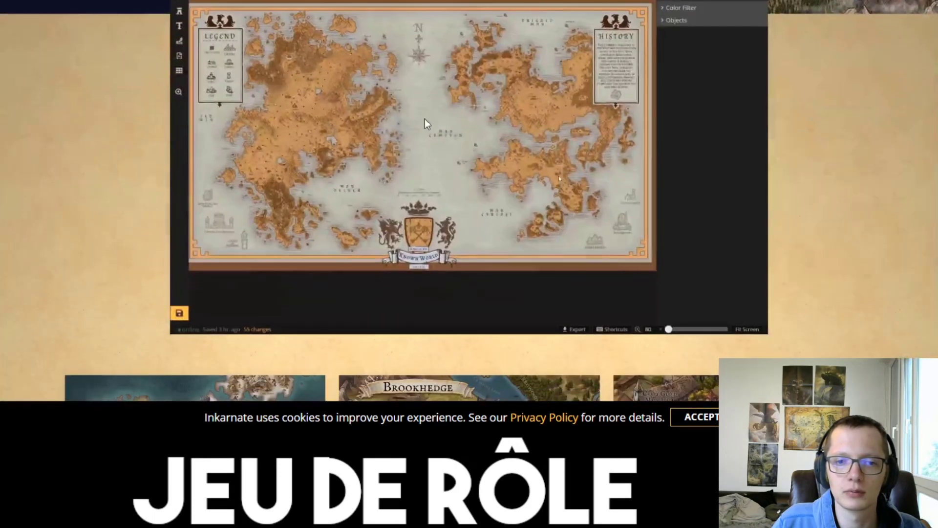
{"action": "scroll", "coordinate": [483, 136], "scroll_direction": "up", "scroll_amount": 4}
{"action": "scroll", "coordinate": [484, 136], "scroll_direction": "down", "scroll_amount": 3}
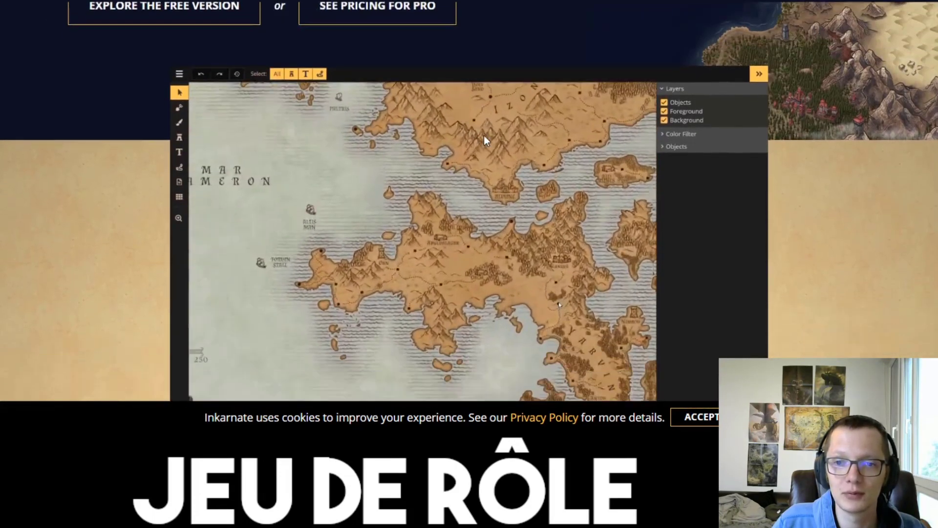
{"action": "scroll", "coordinate": [484, 136], "scroll_direction": "down", "scroll_amount": 15}
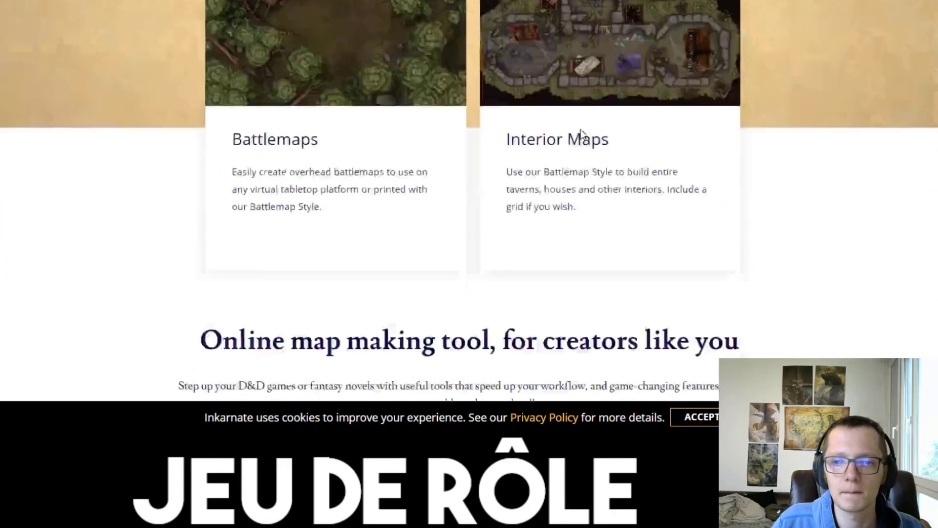
{"action": "scroll", "coordinate": [580, 129], "scroll_direction": "down", "scroll_amount": 10}
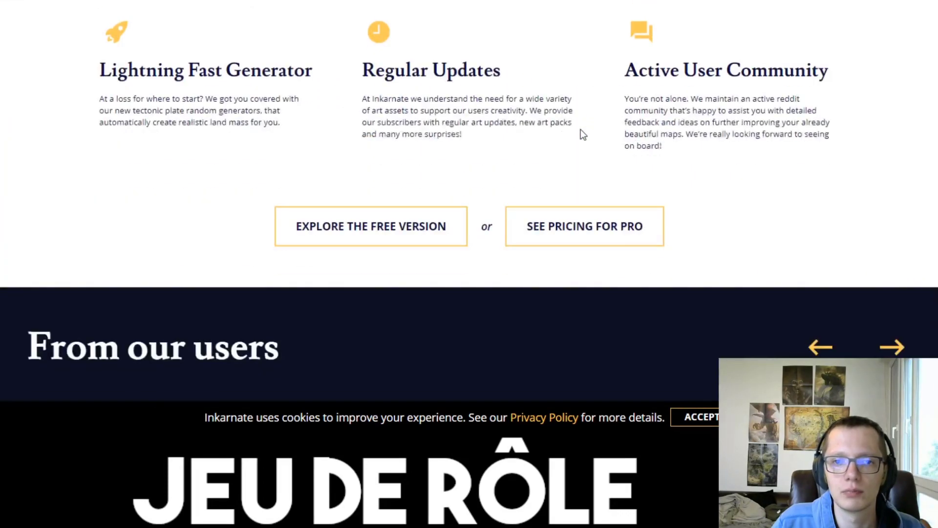
{"action": "scroll", "coordinate": [654, 147], "scroll_direction": "up", "scroll_amount": 20}
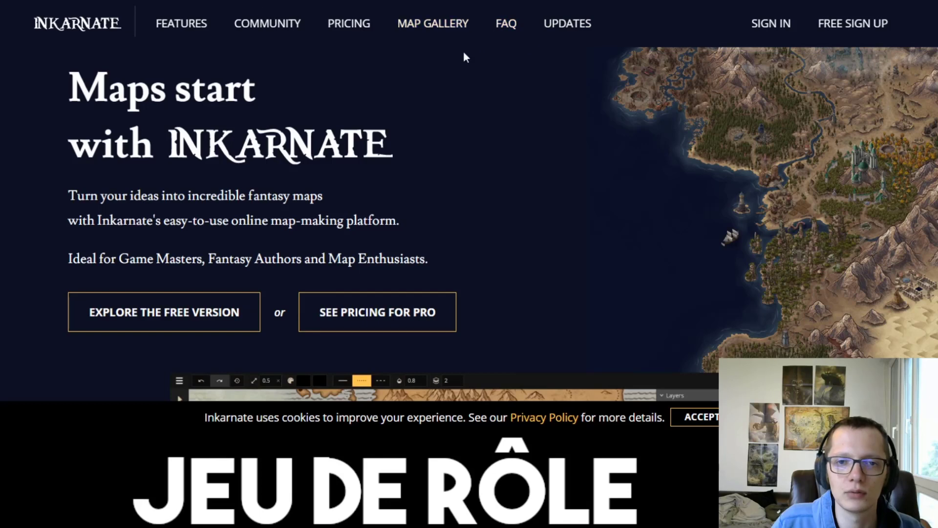
Open the map gallery and browse the first several example maps
{"action": "left_click", "coordinate": [421, 32]}
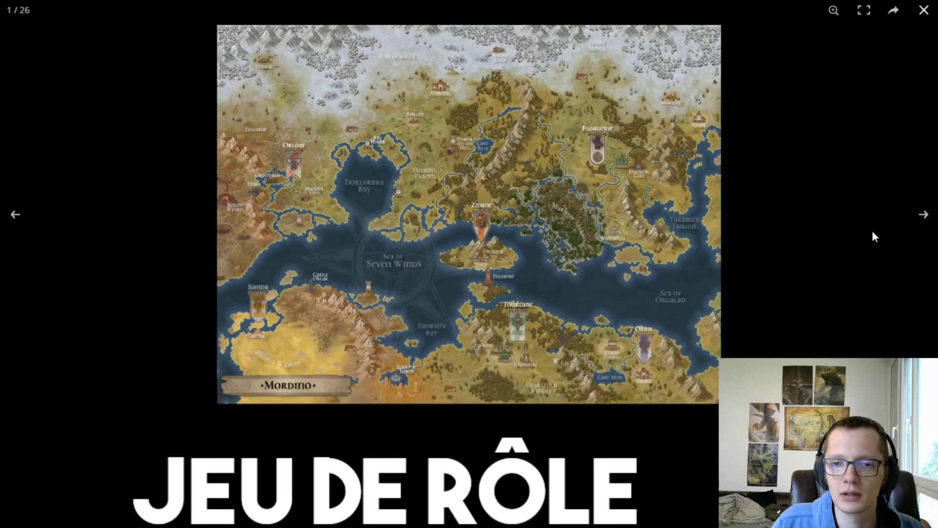
{"action": "left_click", "coordinate": [922, 216]}
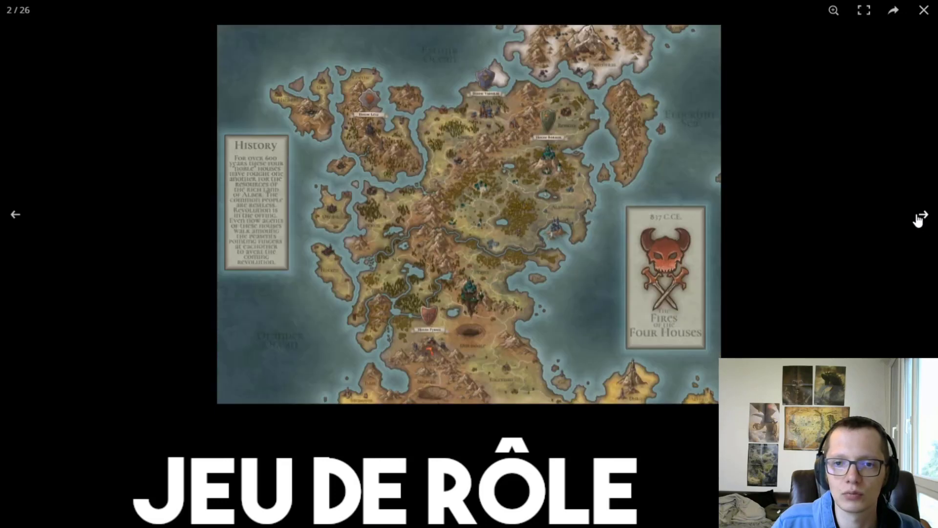
{"action": "left_click", "coordinate": [917, 217]}
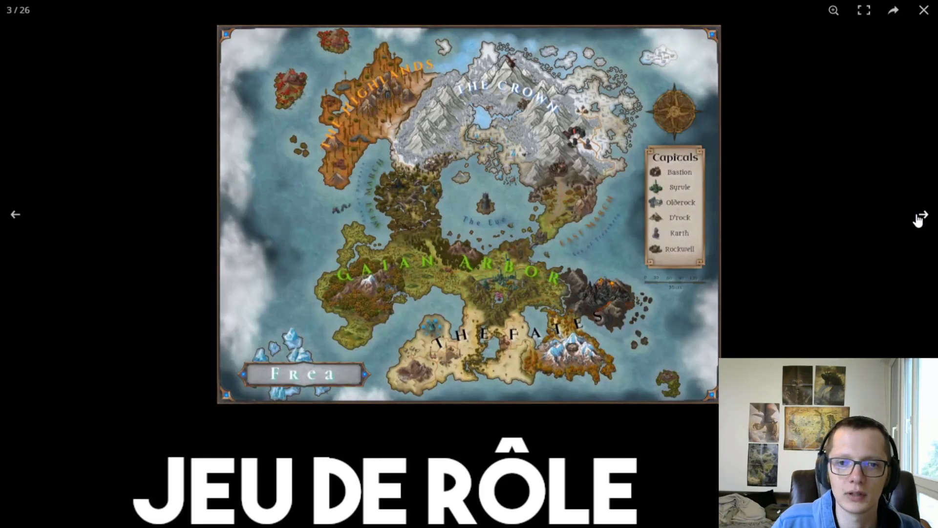
{"action": "left_click", "coordinate": [918, 220]}
{"action": "left_click", "coordinate": [918, 221]}
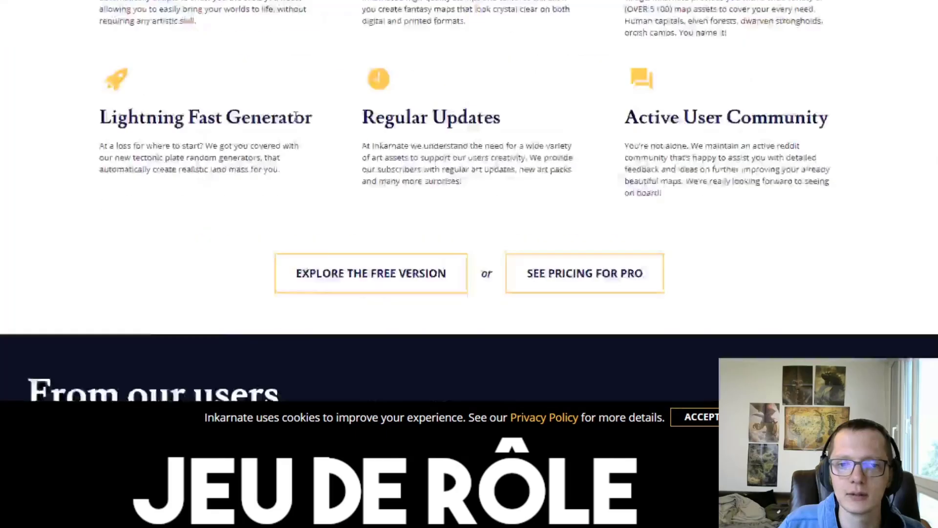
Examine the Free, Pro Yearly and Pro Monthly plans, comparing their prices and included features
{"action": "scroll", "coordinate": [294, 122], "scroll_direction": "down", "scroll_amount": 5}
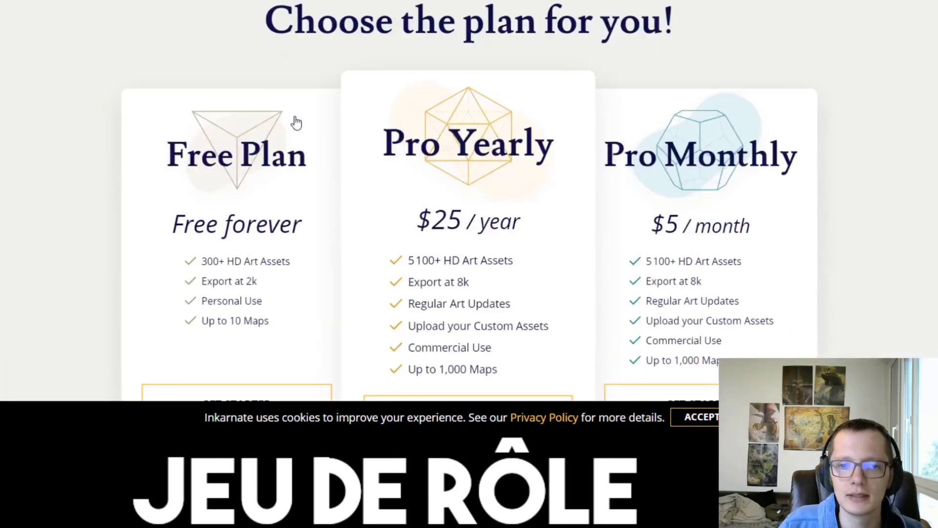
{"action": "scroll", "coordinate": [209, 140], "scroll_direction": "down", "scroll_amount": 1}
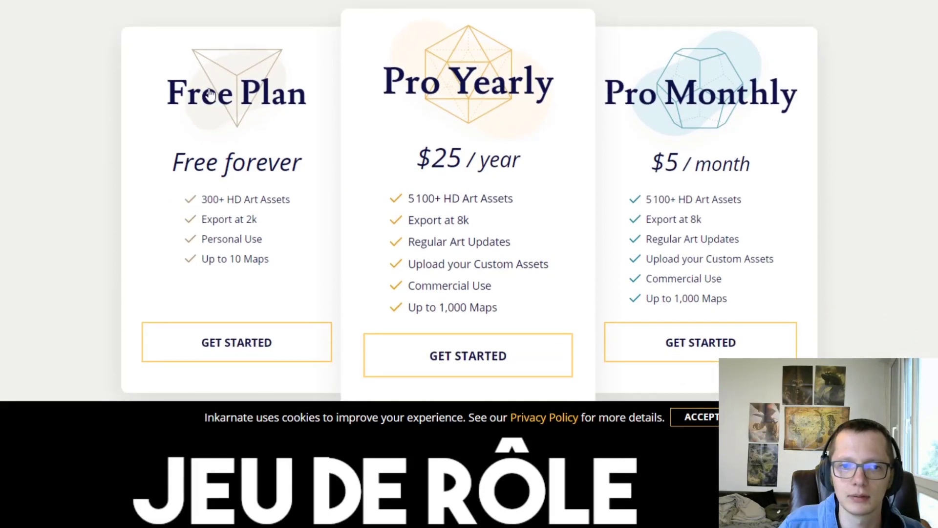
{"action": "scroll", "coordinate": [224, 136], "scroll_direction": "down", "scroll_amount": 1}
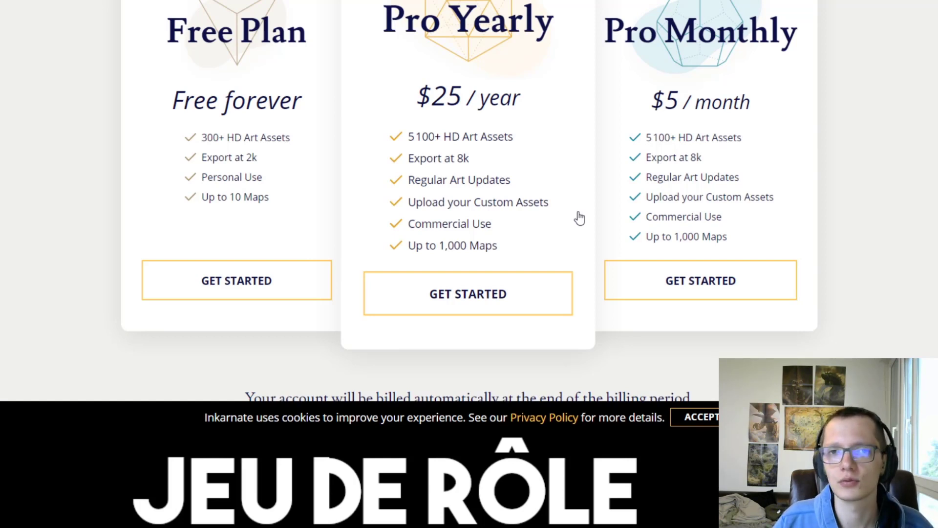
{"action": "scroll", "coordinate": [580, 218], "scroll_direction": "up", "scroll_amount": 1}
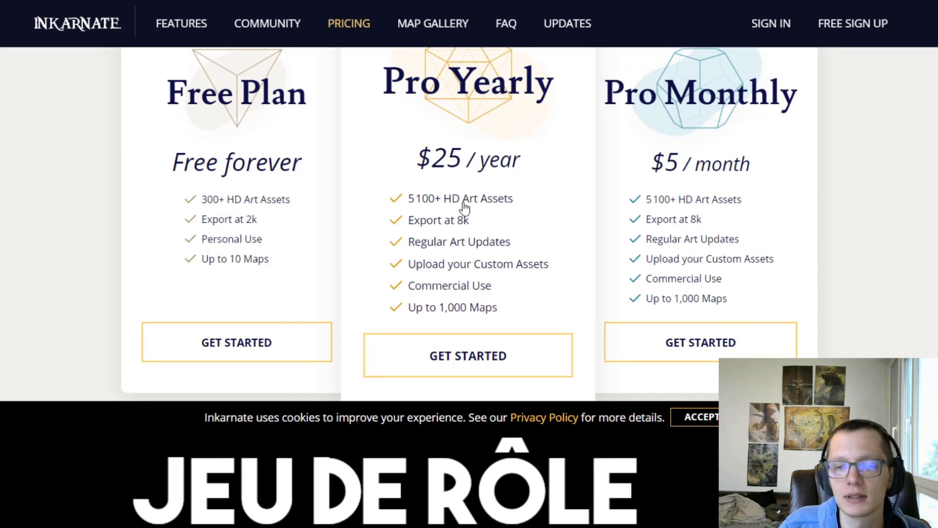
{"action": "scroll", "coordinate": [468, 210], "scroll_direction": "down", "scroll_amount": 2}
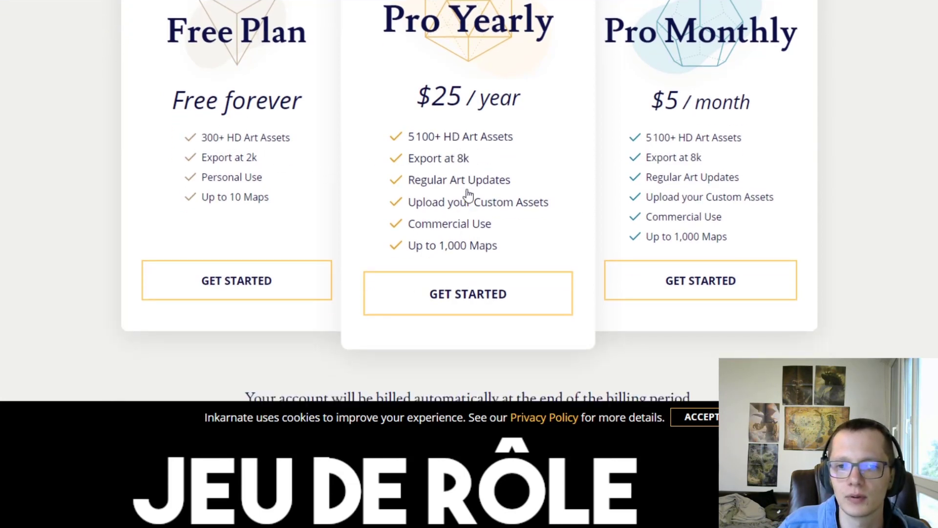
{"action": "scroll", "coordinate": [468, 194], "scroll_direction": "down", "scroll_amount": 2}
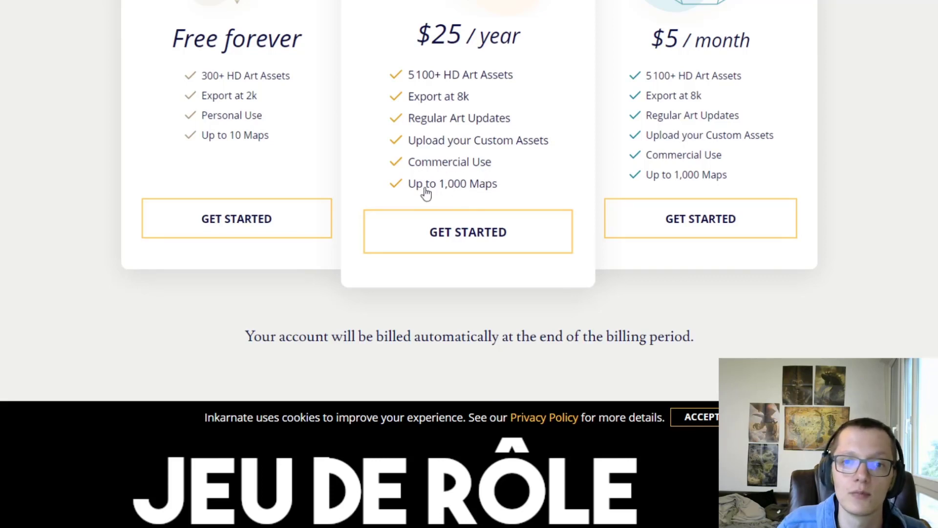
{"action": "scroll", "coordinate": [487, 194], "scroll_direction": "up", "scroll_amount": 4}
{"action": "scroll", "coordinate": [487, 195], "scroll_direction": "up", "scroll_amount": 15}
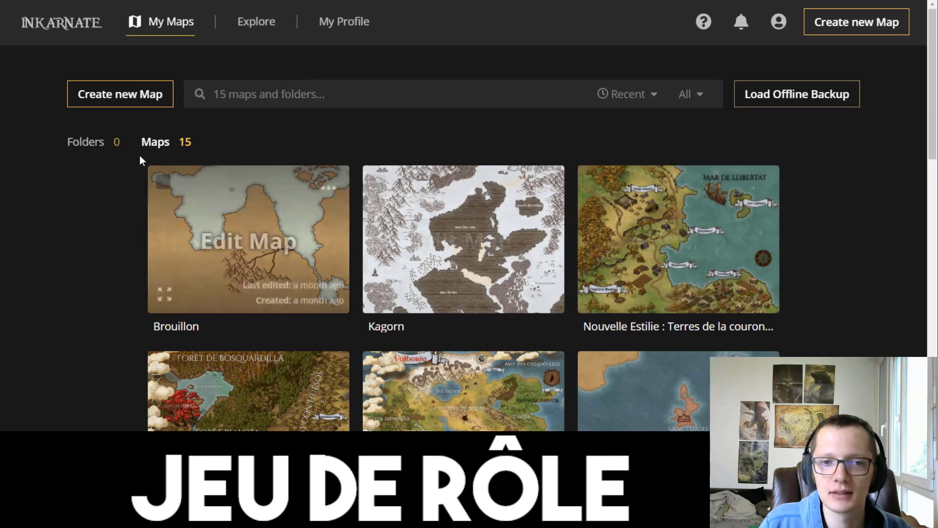
Examine the map library's search and sorting options and look through all the saved maps
{"action": "left_click", "coordinate": [528, 93]}
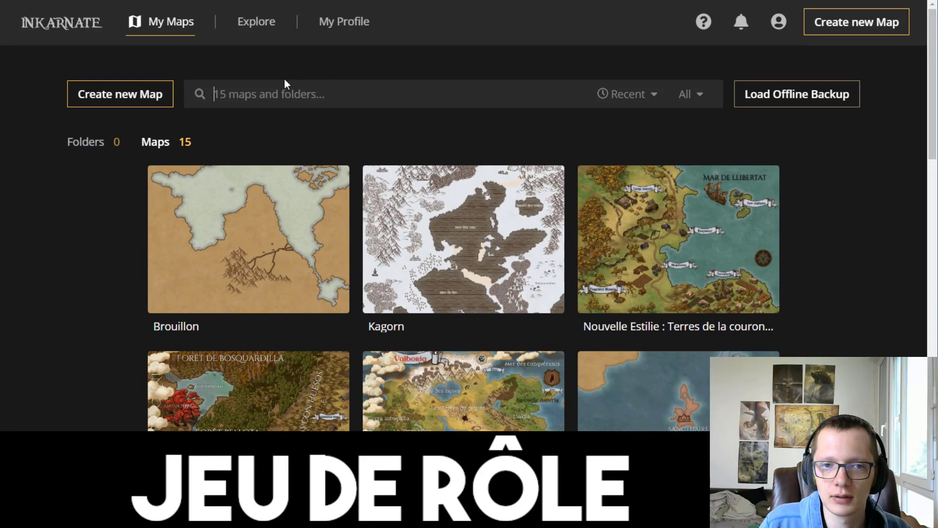
{"action": "left_click", "coordinate": [653, 97]}
{"action": "left_click", "coordinate": [503, 145]}
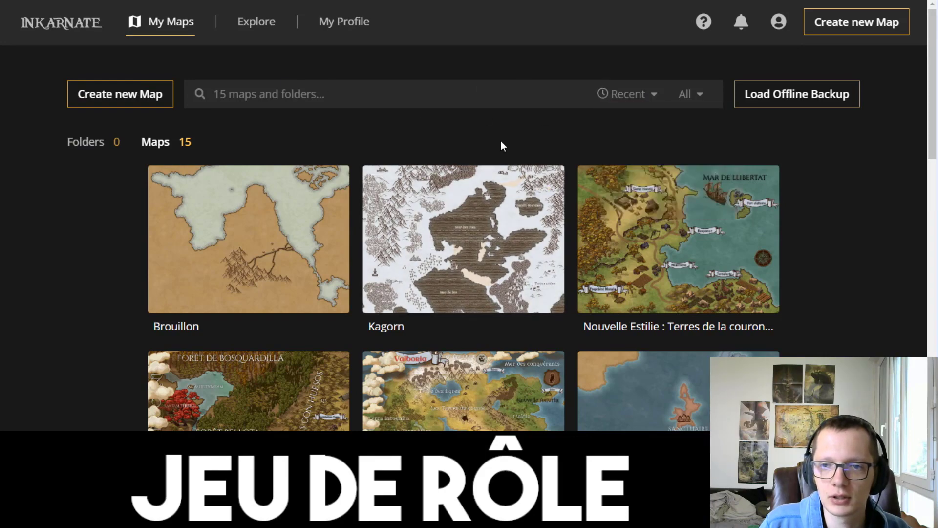
{"action": "scroll", "coordinate": [227, 136], "scroll_direction": "down", "scroll_amount": 10}
{"action": "scroll", "coordinate": [227, 136], "scroll_direction": "down", "scroll_amount": 5}
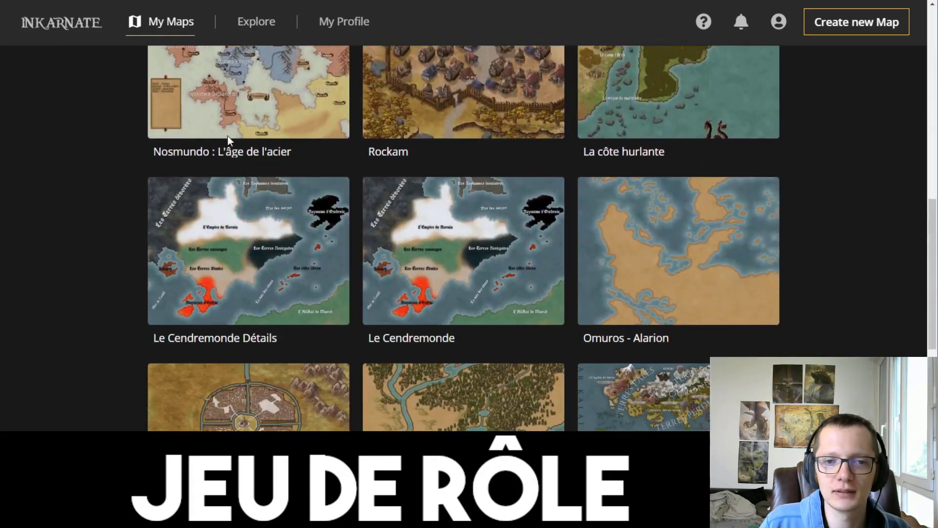
{"action": "scroll", "coordinate": [317, 200], "scroll_direction": "up", "scroll_amount": 7}
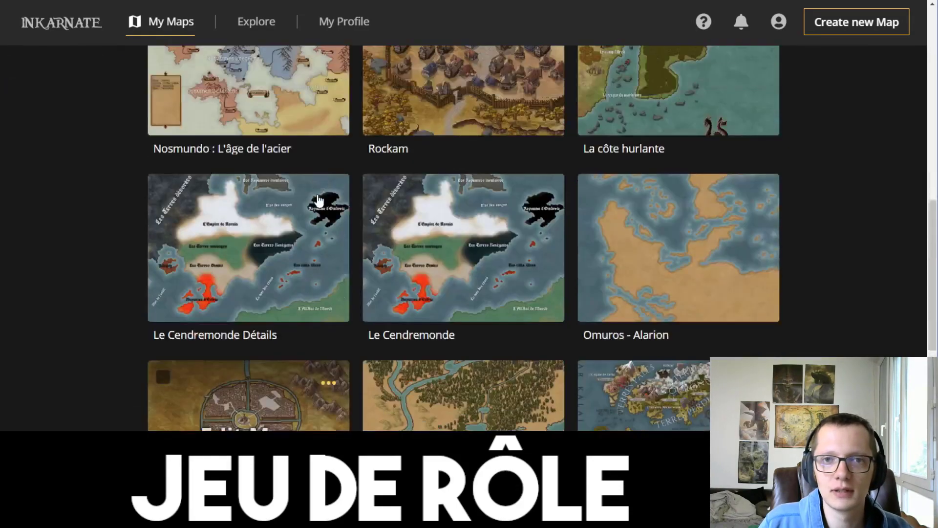
{"action": "scroll", "coordinate": [317, 200], "scroll_direction": "down", "scroll_amount": 7}
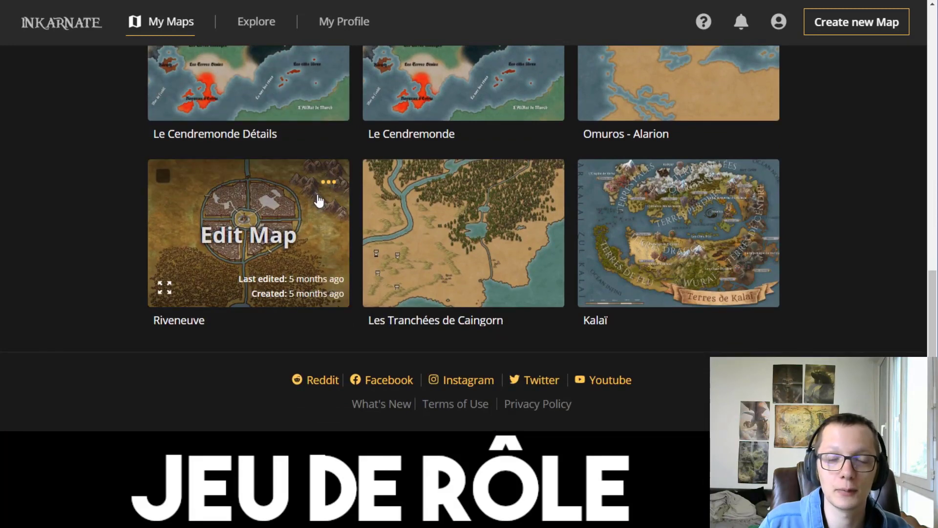
{"action": "scroll", "coordinate": [693, 315], "scroll_direction": "up", "scroll_amount": 10}
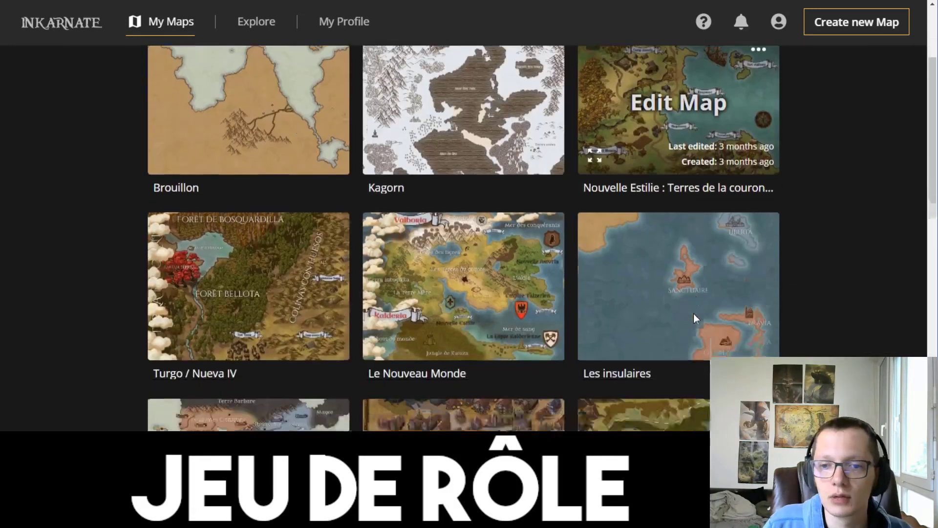
{"action": "scroll", "coordinate": [693, 315], "scroll_direction": "down", "scroll_amount": 3}
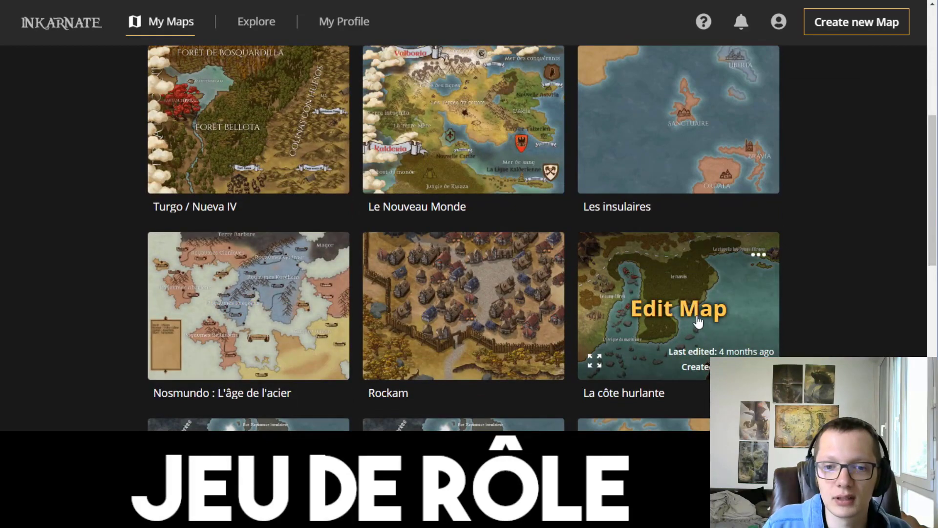
{"action": "scroll", "coordinate": [634, 325], "scroll_direction": "down", "scroll_amount": 5}
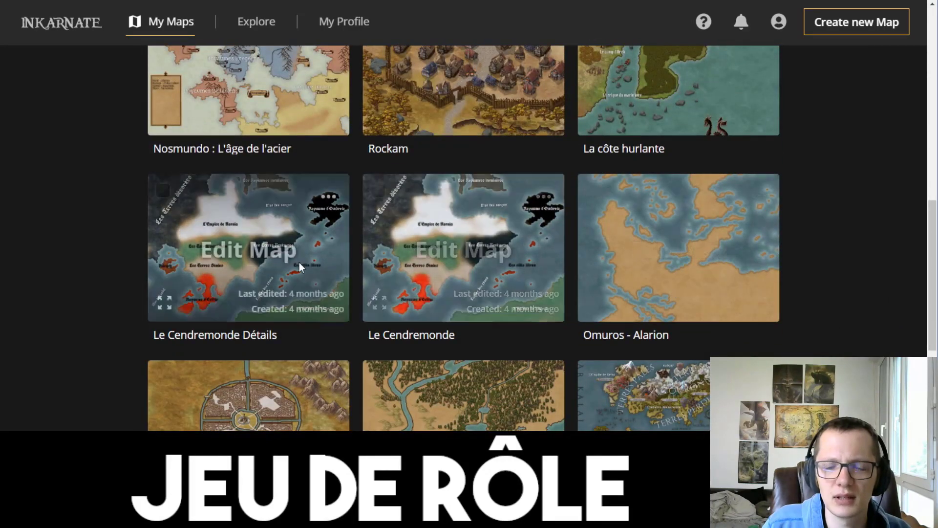
{"action": "scroll", "coordinate": [621, 271], "scroll_direction": "down", "scroll_amount": 4}
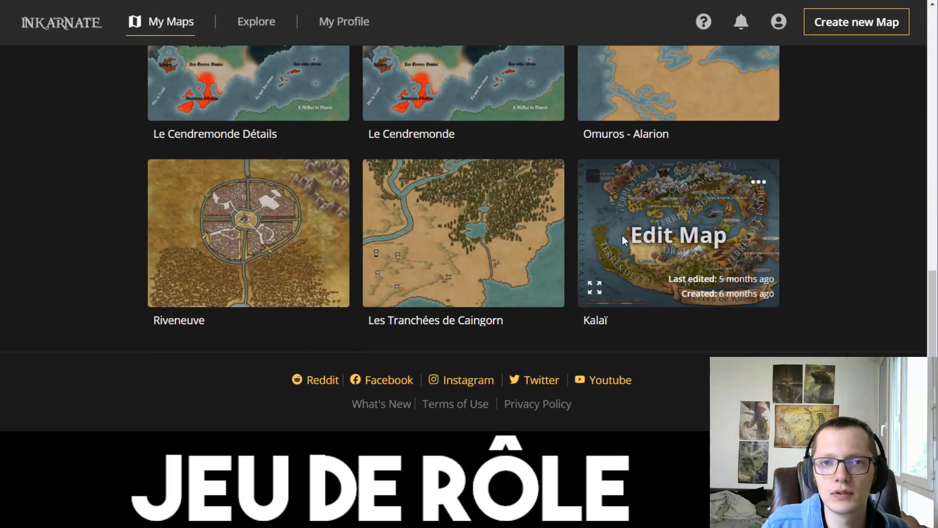
{"action": "scroll", "coordinate": [371, 235], "scroll_direction": "up", "scroll_amount": 5}
{"action": "scroll", "coordinate": [371, 234], "scroll_direction": "up", "scroll_amount": 10}
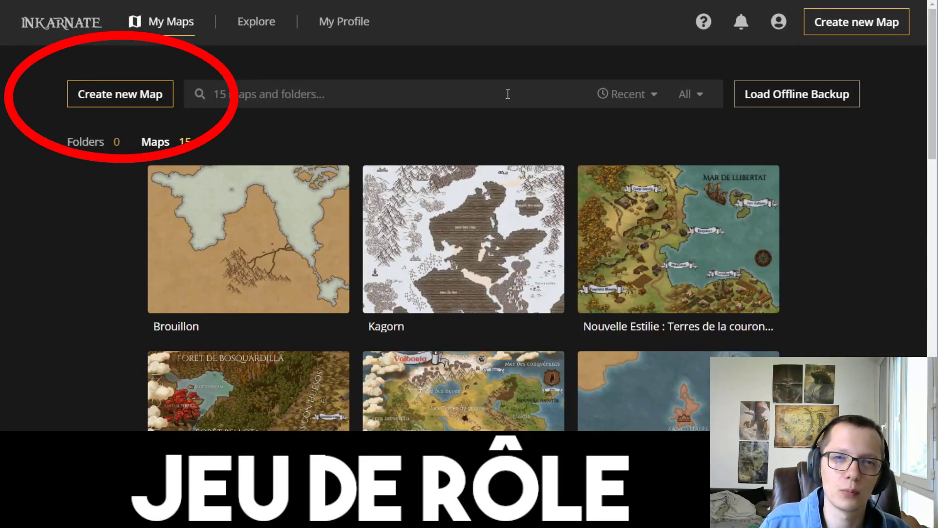
Start creating a new map and view the example images of the Fantasy Battlemap style
{"action": "left_click", "coordinate": [133, 101]}
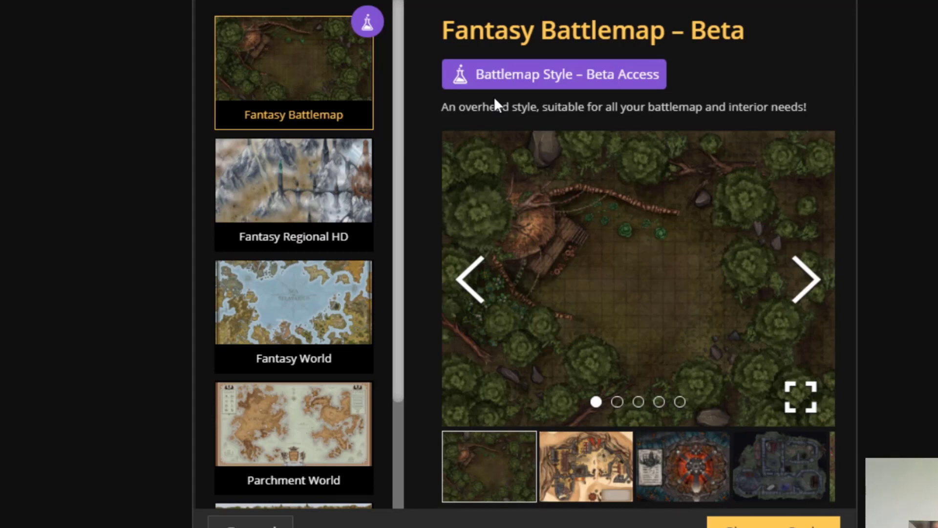
{"action": "scroll", "coordinate": [336, 74], "scroll_direction": "down", "scroll_amount": 3}
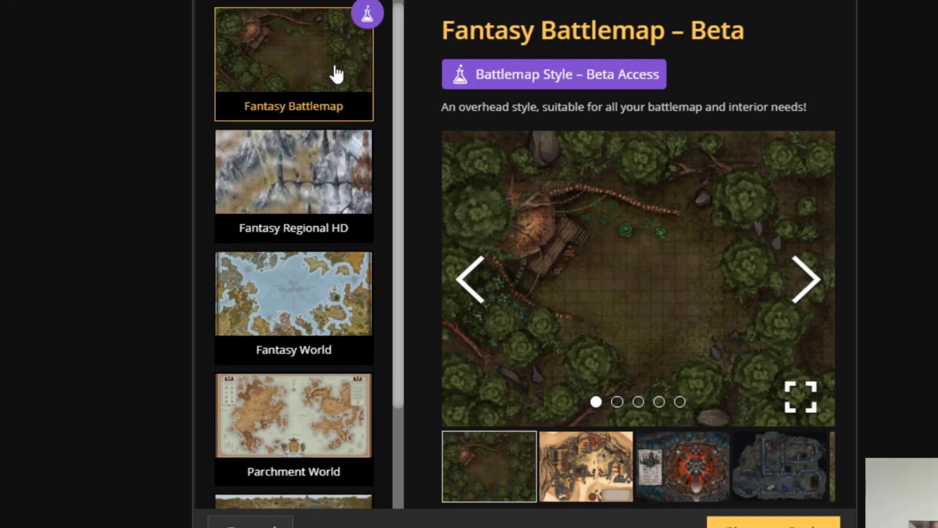
{"action": "scroll", "coordinate": [336, 74], "scroll_direction": "up", "scroll_amount": 3}
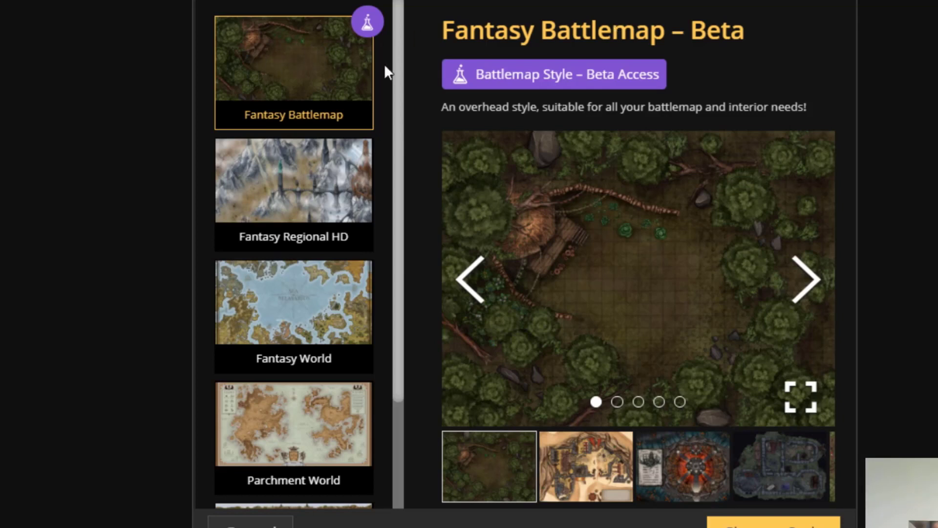
{"action": "left_click", "coordinate": [803, 279]}
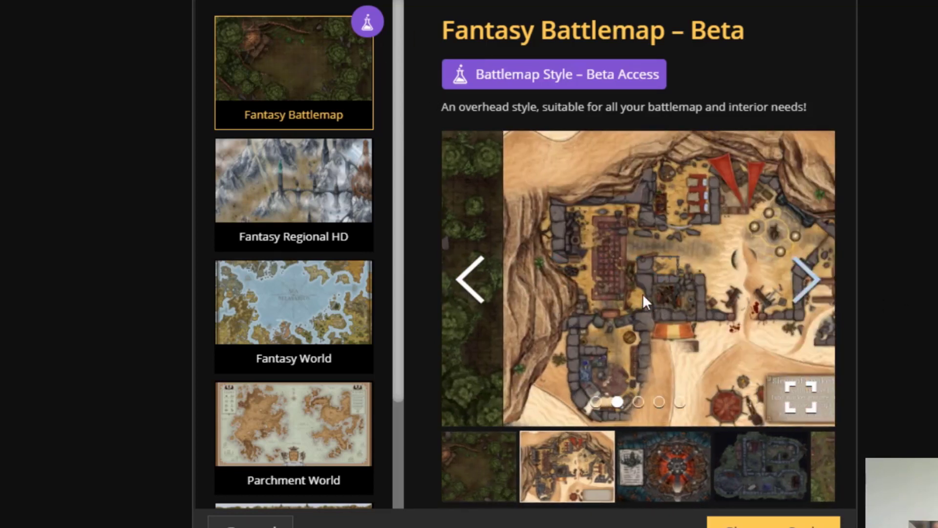
{"action": "left_click", "coordinate": [805, 280]}
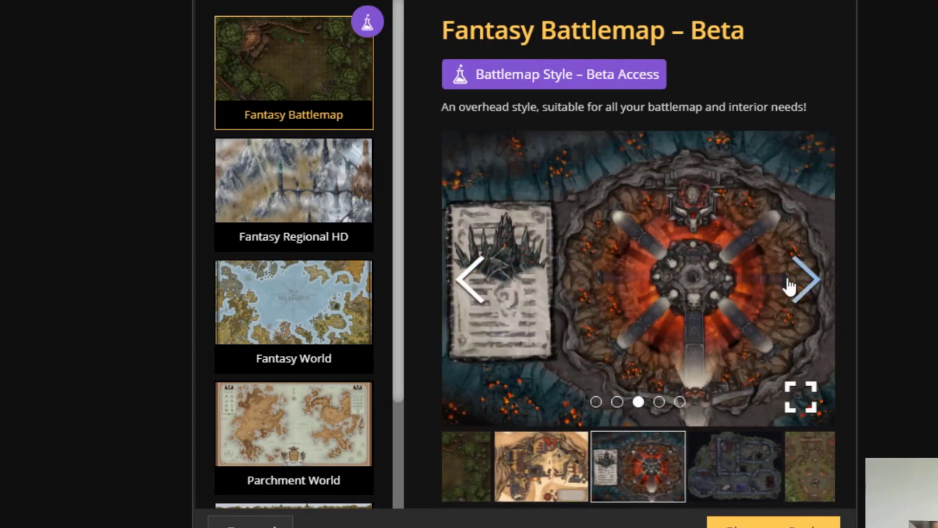
{"action": "left_click", "coordinate": [807, 289]}
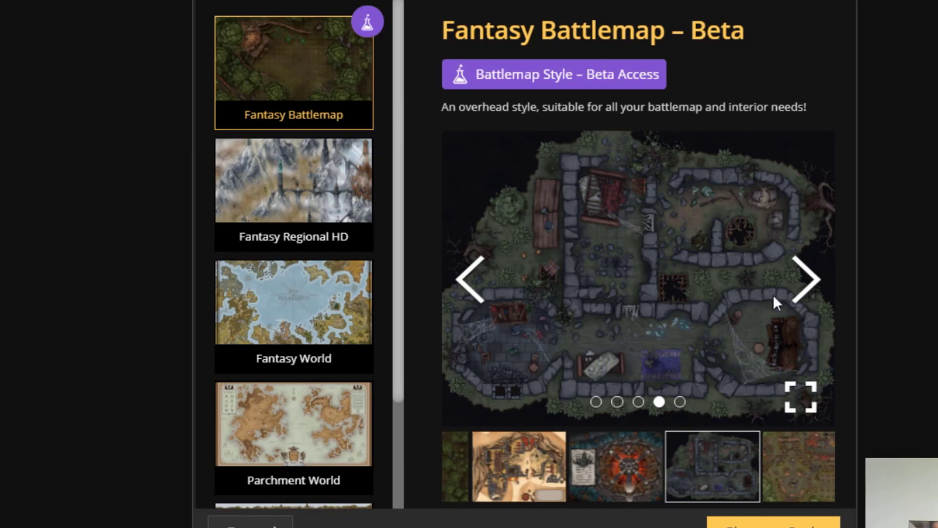
{"action": "left_click", "coordinate": [803, 290]}
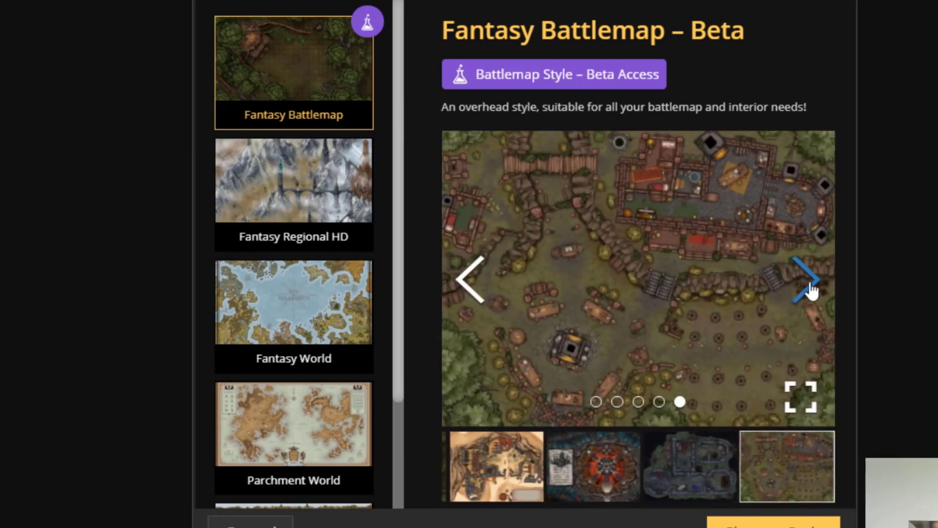
{"action": "left_click", "coordinate": [806, 291]}
{"action": "left_click", "coordinate": [811, 290]}
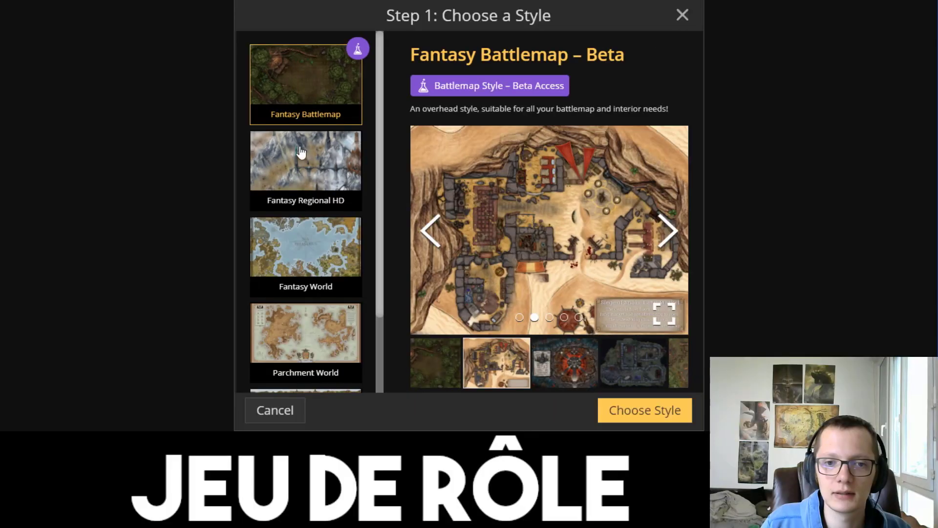
Choose the Fantasy World style and create the map at Medium (1k) editor resolution with the Digital Landscape size
{"action": "scroll", "coordinate": [283, 447], "scroll_direction": "down", "scroll_amount": 2}
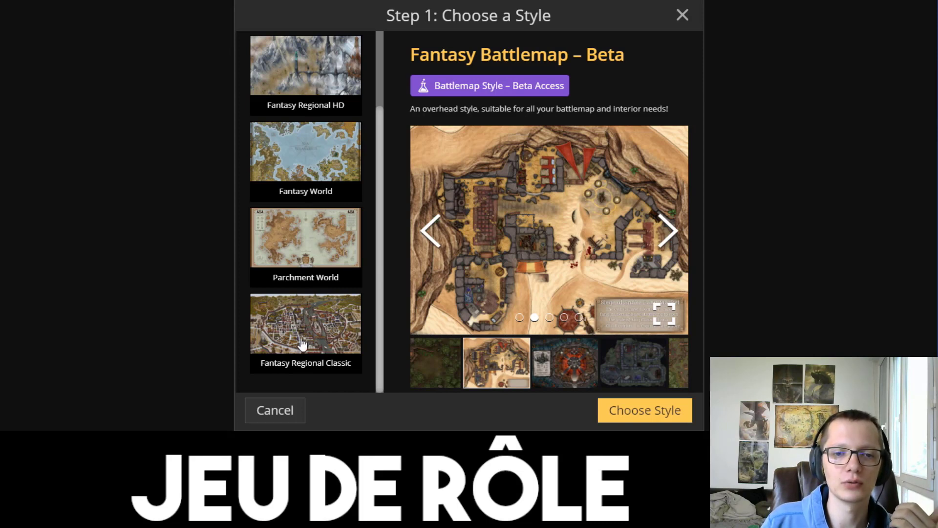
{"action": "scroll", "coordinate": [311, 74], "scroll_direction": "up", "scroll_amount": 2}
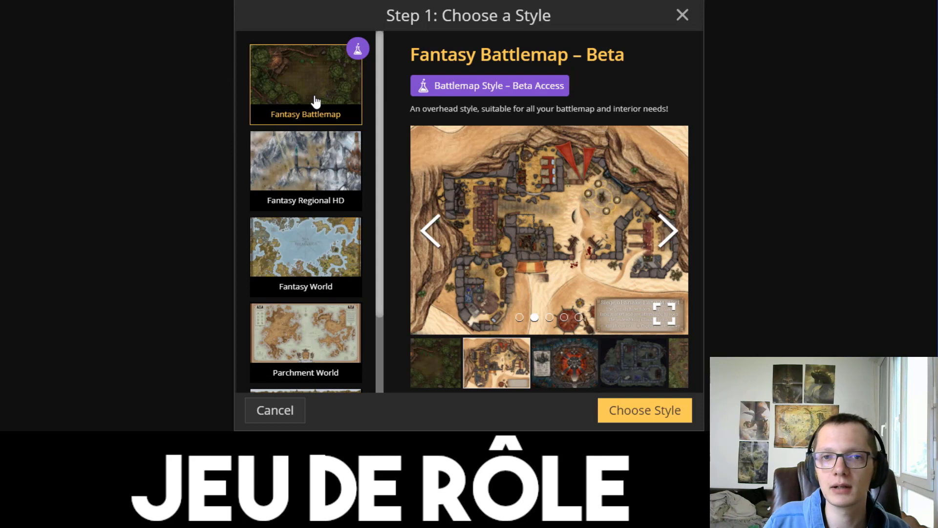
{"action": "scroll", "coordinate": [315, 101], "scroll_direction": "down", "scroll_amount": 1}
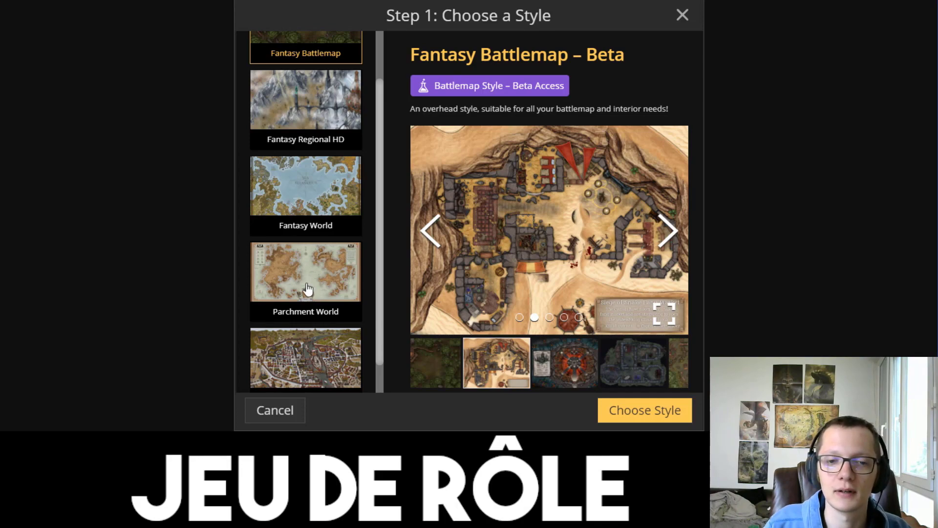
{"action": "scroll", "coordinate": [308, 289], "scroll_direction": "down", "scroll_amount": 1}
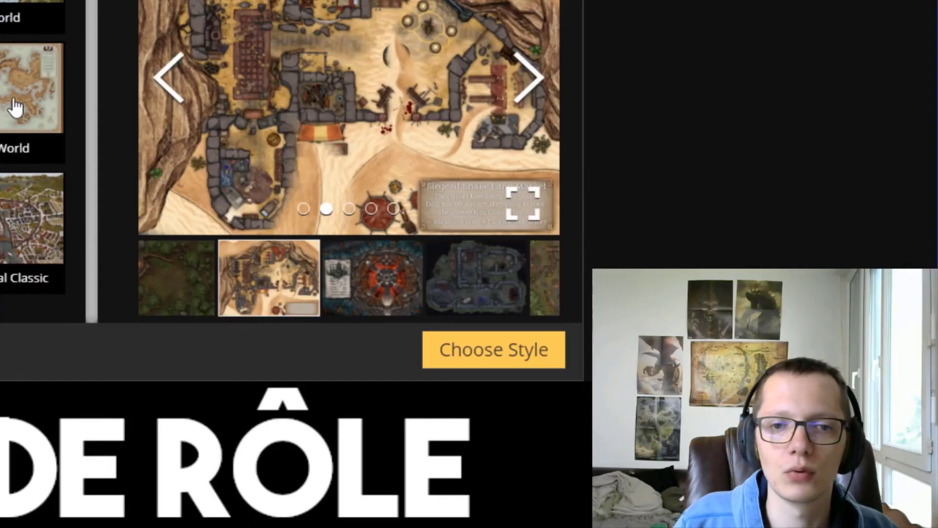
{"action": "left_click", "coordinate": [20, 15]}
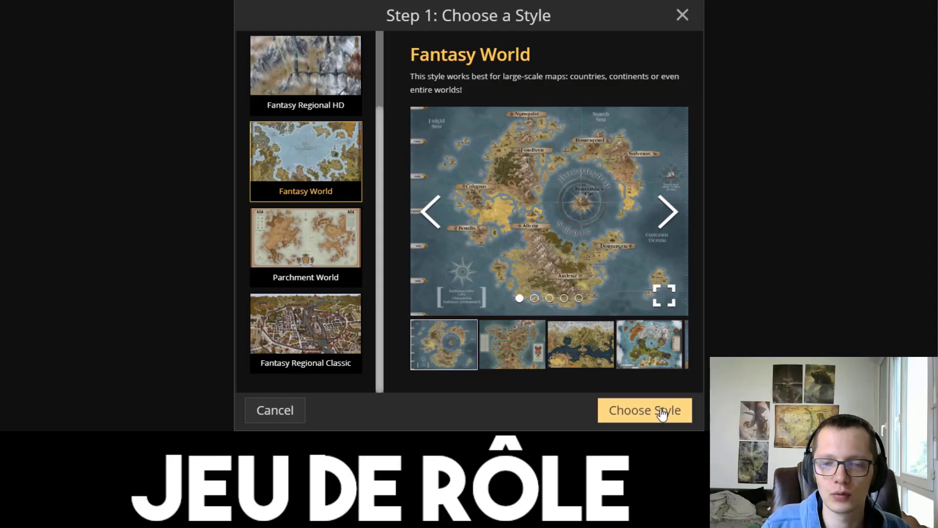
{"action": "left_click", "coordinate": [662, 413]}
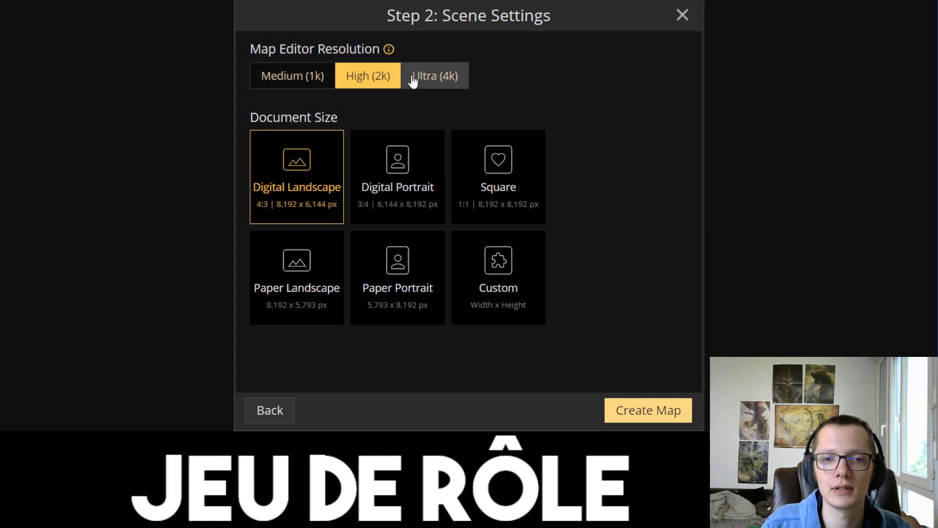
{"action": "left_click", "coordinate": [296, 90]}
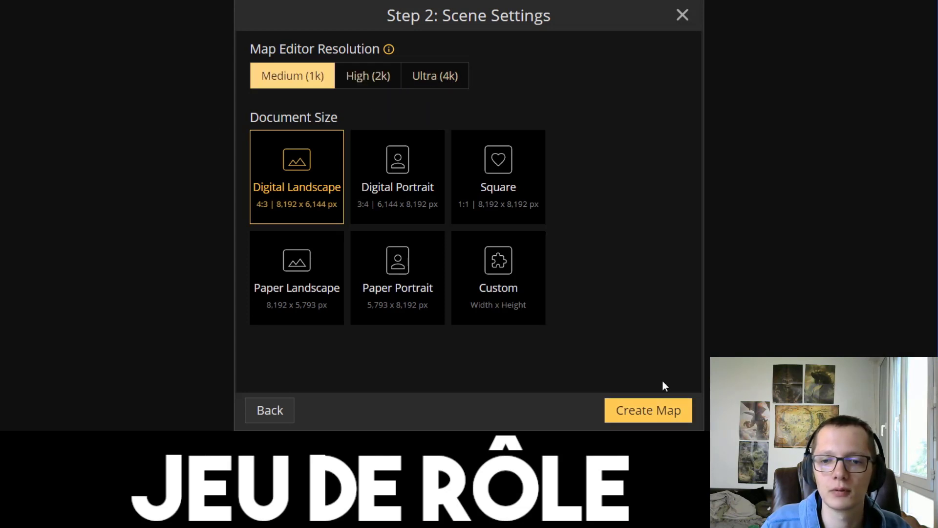
{"action": "left_click", "coordinate": [663, 413]}
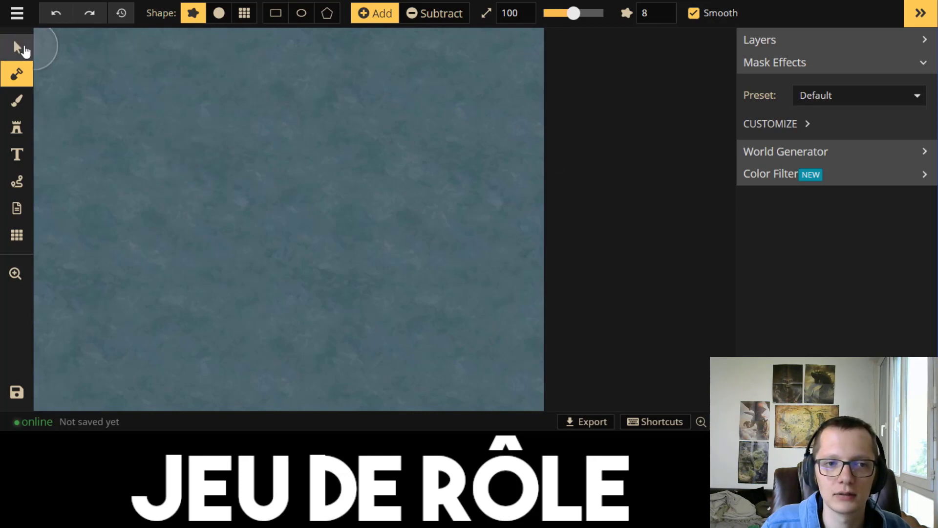
Paint a large land mass on the empty ocean with the Mask tool and carve inlets into it using Subtract at size 30
{"action": "left_click", "coordinate": [23, 50]}
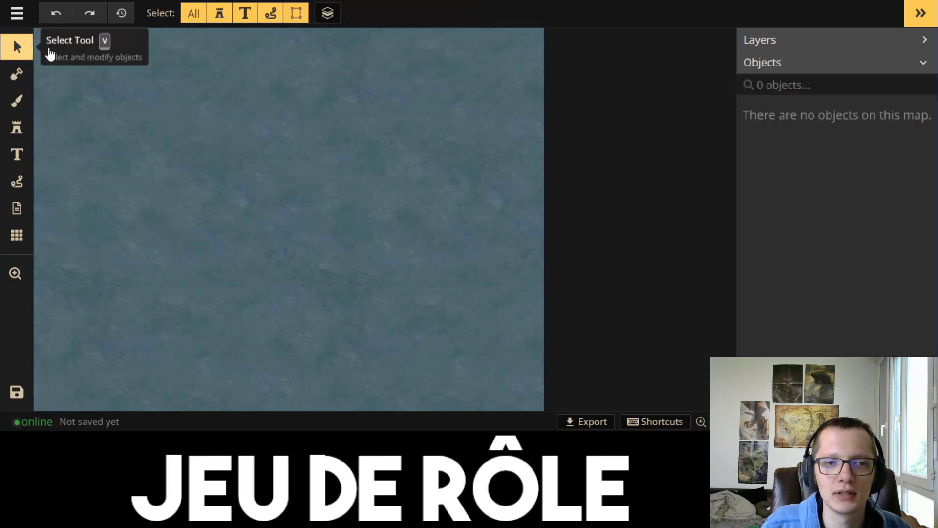
{"action": "left_click_drag", "start_coordinate": [177, 82], "coordinate": [357, 242]}
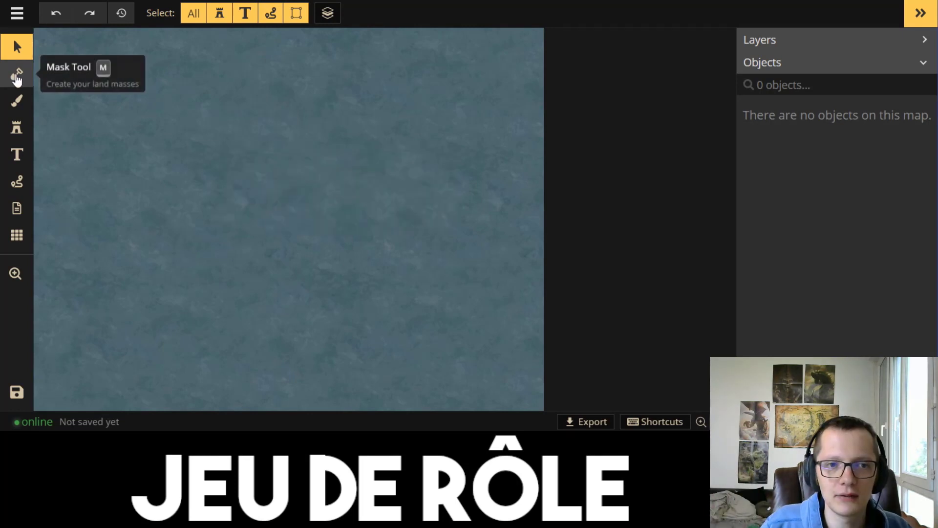
{"action": "left_click", "coordinate": [17, 77]}
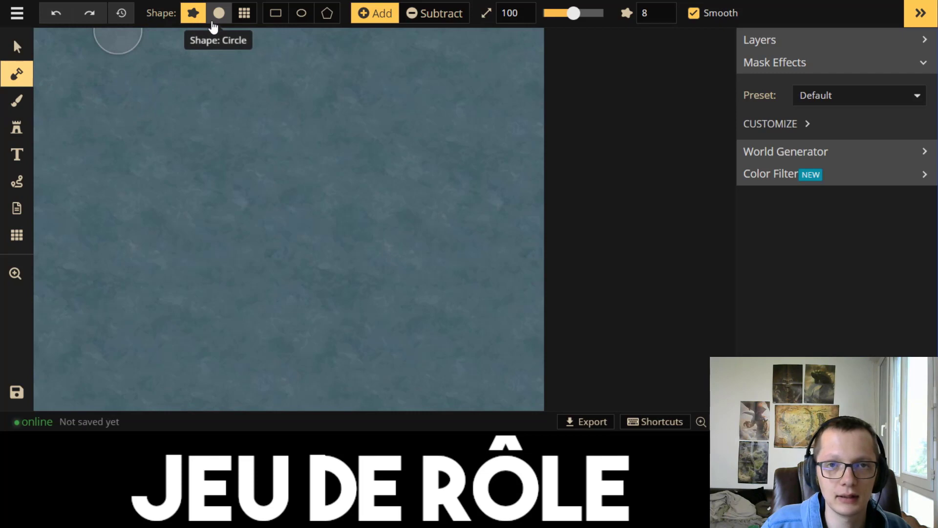
{"action": "mouse_move", "coordinate": [329, 86]}
{"action": "left_mouse_down"}
{"action": "mouse_move", "coordinate": [162, 242]}
{"action": "mouse_move", "coordinate": [384, 223]}
{"action": "mouse_move", "coordinate": [299, 127]}
{"action": "mouse_move", "coordinate": [235, 203]}
{"action": "mouse_move", "coordinate": [340, 150]}
{"action": "mouse_move", "coordinate": [243, 157]}
{"action": "mouse_move", "coordinate": [323, 198]}
{"action": "mouse_move", "coordinate": [264, 155]}
{"action": "mouse_move", "coordinate": [312, 193]}
{"action": "mouse_move", "coordinate": [286, 150]}
{"action": "mouse_move", "coordinate": [243, 205]}
{"action": "mouse_move", "coordinate": [319, 203]}
{"action": "mouse_move", "coordinate": [386, 115]}
{"action": "mouse_move", "coordinate": [267, 146]}
{"action": "mouse_move", "coordinate": [369, 97]}
{"action": "mouse_move", "coordinate": [326, 103]}
{"action": "left_mouse_up"}
{"action": "left_click", "coordinate": [437, 17]}
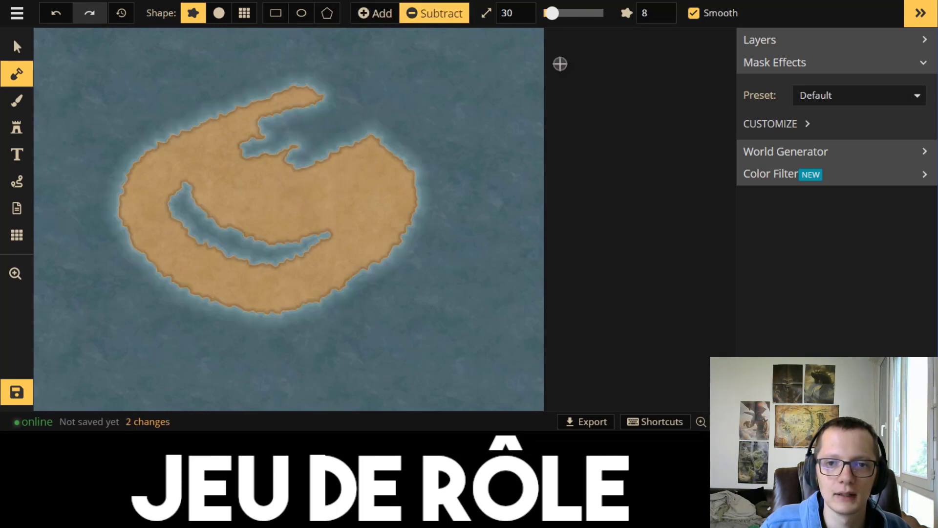
Erase all the painted land with the Subtract mask at brush size 196
{"action": "left_click_drag", "start_coordinate": [553, 14], "coordinate": [603, 17]}
{"action": "mouse_move", "coordinate": [398, 105]}
{"action": "left_mouse_down"}
{"action": "mouse_move", "coordinate": [455, 204]}
{"action": "mouse_move", "coordinate": [336, 207]}
{"action": "mouse_move", "coordinate": [402, 244]}
{"action": "left_mouse_up"}
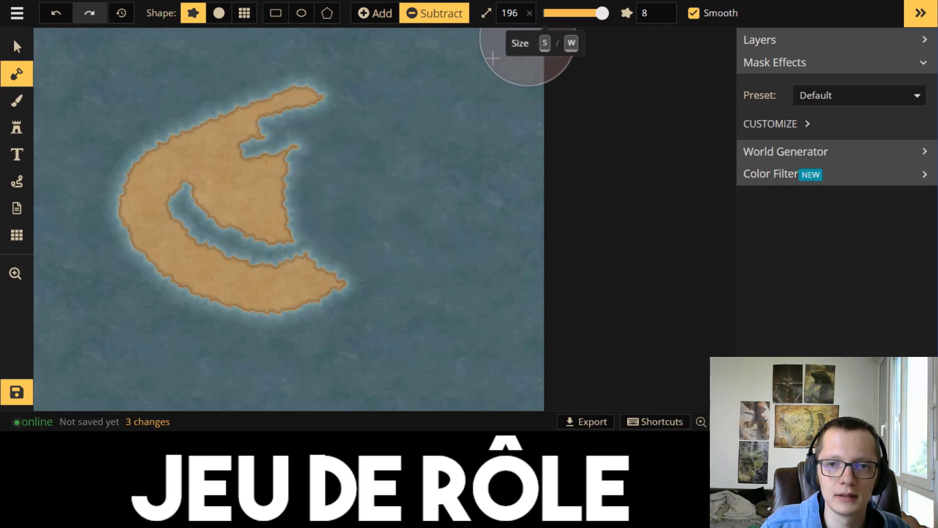
{"action": "mouse_move", "coordinate": [277, 135]}
{"action": "left_mouse_down"}
{"action": "mouse_move", "coordinate": [189, 157]}
{"action": "mouse_move", "coordinate": [220, 210]}
{"action": "left_mouse_up"}
{"action": "mouse_move", "coordinate": [308, 121]}
{"action": "left_mouse_down"}
{"action": "mouse_move", "coordinate": [230, 155]}
{"action": "mouse_move", "coordinate": [317, 101]}
{"action": "mouse_move", "coordinate": [147, 166]}
{"action": "mouse_move", "coordinate": [164, 256]}
{"action": "mouse_move", "coordinate": [334, 302]}
{"action": "mouse_move", "coordinate": [361, 238]}
{"action": "mouse_move", "coordinate": [272, 252]}
{"action": "left_mouse_up"}
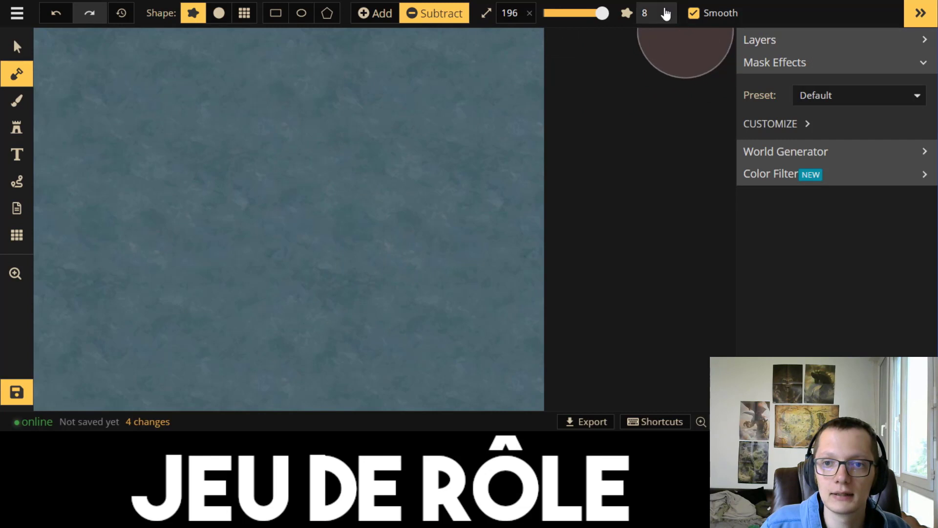
Try feature size 3, restore it to 8, and add a winding land mass across the map's centre at brush size 100
{"action": "mouse_move", "coordinate": [654, 12]}
{"action": "mouse_move", "coordinate": [621, 71]}
{"action": "left_mouse_down"}
{"action": "mouse_move", "coordinate": [669, 84]}
{"action": "mouse_move", "coordinate": [621, 84]}
{"action": "mouse_move", "coordinate": [632, 84]}
{"action": "mouse_move", "coordinate": [634, 68]}
{"action": "mouse_move", "coordinate": [608, 72]}
{"action": "left_mouse_up"}
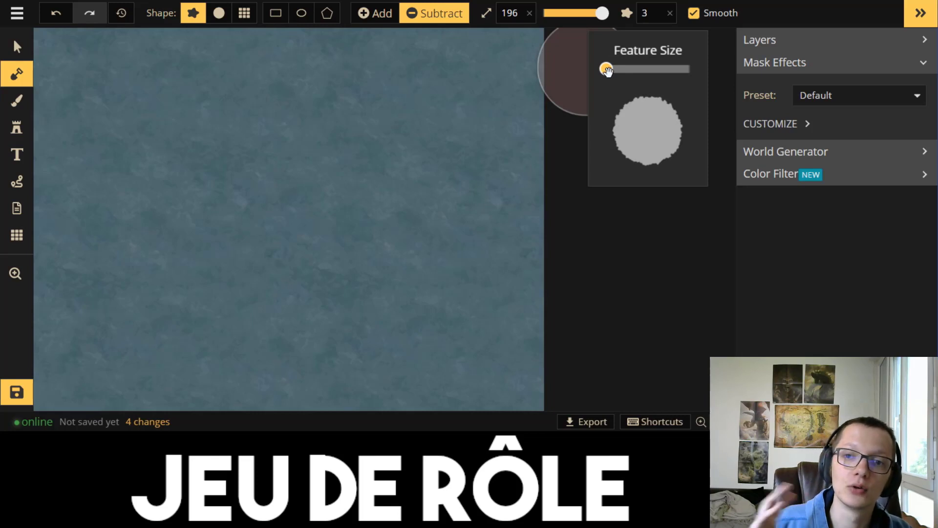
{"action": "mouse_move", "coordinate": [609, 71]}
{"action": "left_mouse_down"}
{"action": "mouse_move", "coordinate": [635, 72]}
{"action": "mouse_move", "coordinate": [620, 71]}
{"action": "left_mouse_up"}
{"action": "mouse_move", "coordinate": [305, 187]}
{"action": "left_mouse_down"}
{"action": "mouse_move", "coordinate": [337, 147]}
{"action": "mouse_move", "coordinate": [288, 172]}
{"action": "mouse_move", "coordinate": [224, 177]}
{"action": "left_mouse_up"}
{"action": "mouse_move", "coordinate": [232, 161]}
{"action": "left_mouse_down"}
{"action": "mouse_move", "coordinate": [224, 195]}
{"action": "mouse_move", "coordinate": [249, 239]}
{"action": "mouse_move", "coordinate": [343, 221]}
{"action": "mouse_move", "coordinate": [301, 169]}
{"action": "mouse_move", "coordinate": [355, 133]}
{"action": "mouse_move", "coordinate": [395, 186]}
{"action": "mouse_move", "coordinate": [460, 224]}
{"action": "mouse_move", "coordinate": [437, 273]}
{"action": "mouse_move", "coordinate": [394, 306]}
{"action": "left_mouse_up"}
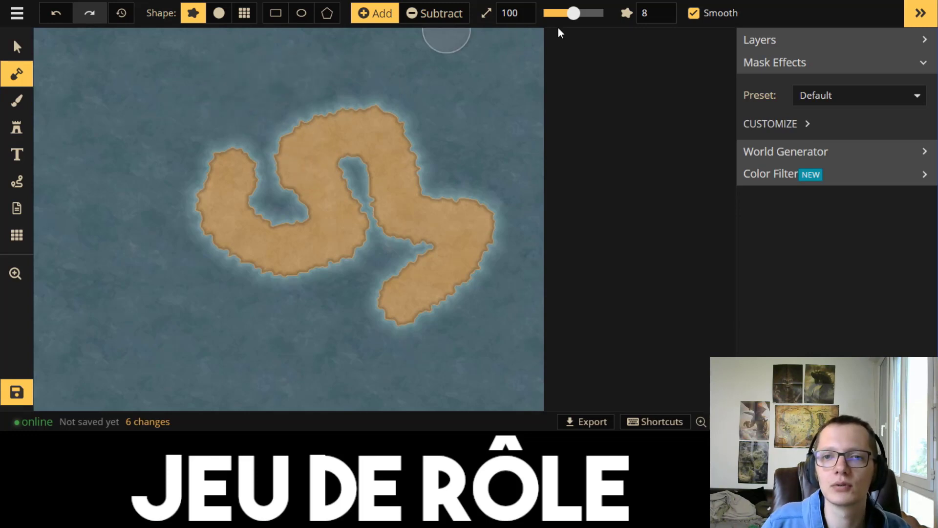
Add a vertical land strip in the west at feature size 3 and a long eastern land mass at feature size 32
{"action": "left_click", "coordinate": [645, 13]}
{"action": "left_click_drag", "start_coordinate": [618, 67], "coordinate": [563, 67]}
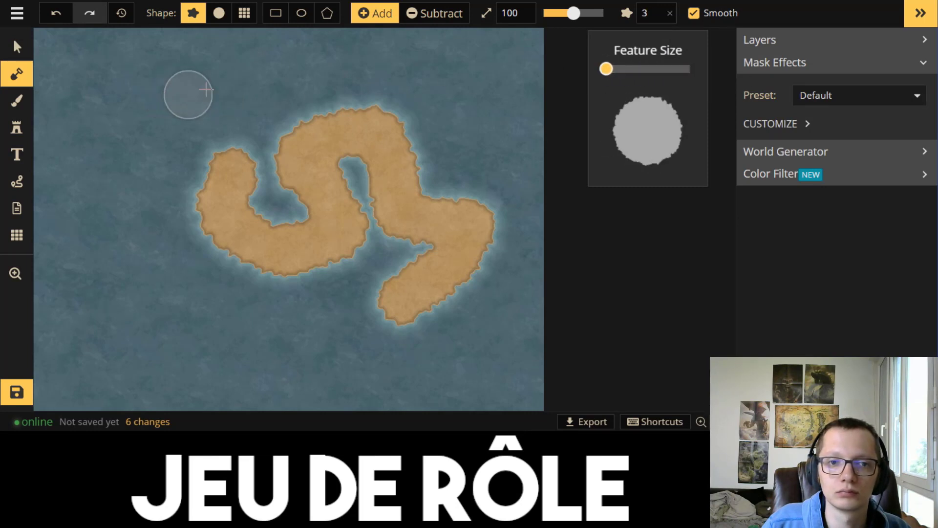
{"action": "mouse_move", "coordinate": [164, 98]}
{"action": "left_mouse_down"}
{"action": "mouse_move", "coordinate": [129, 168]}
{"action": "mouse_move", "coordinate": [126, 256]}
{"action": "mouse_move", "coordinate": [143, 323]}
{"action": "mouse_move", "coordinate": [124, 169]}
{"action": "mouse_move", "coordinate": [156, 123]}
{"action": "left_mouse_up"}
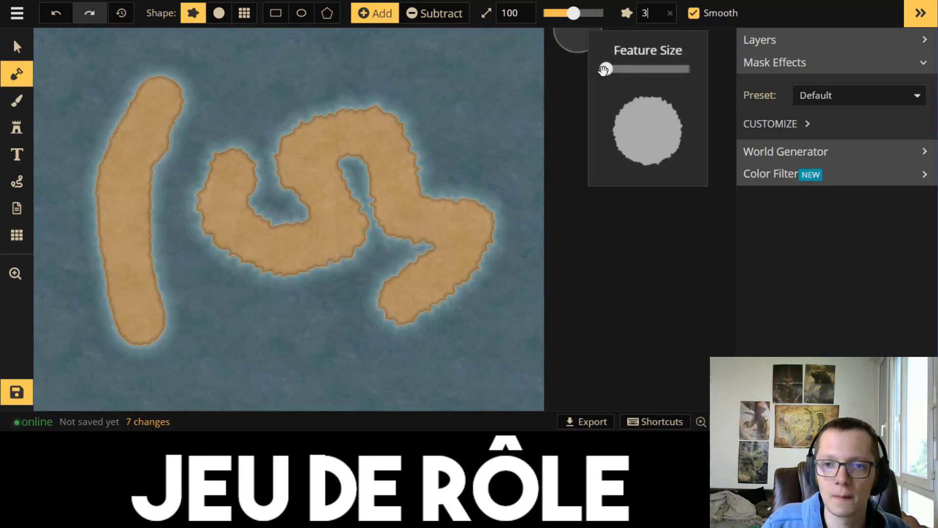
{"action": "type", "text": "2"}
{"action": "mouse_move", "coordinate": [442, 87]}
{"action": "left_mouse_down"}
{"action": "mouse_move", "coordinate": [467, 126]}
{"action": "mouse_move", "coordinate": [499, 167]}
{"action": "mouse_move", "coordinate": [477, 186]}
{"action": "mouse_move", "coordinate": [516, 200]}
{"action": "mouse_move", "coordinate": [472, 259]}
{"action": "mouse_move", "coordinate": [483, 280]}
{"action": "mouse_move", "coordinate": [452, 312]}
{"action": "mouse_move", "coordinate": [419, 324]}
{"action": "mouse_move", "coordinate": [384, 335]}
{"action": "mouse_move", "coordinate": [338, 331]}
{"action": "left_mouse_up"}
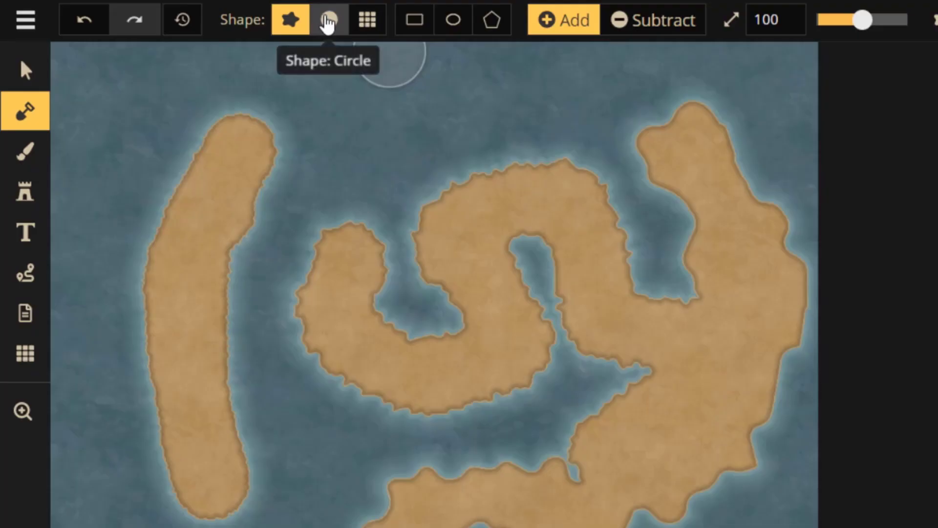
Add smooth-edged land across the north and centre of the map using the Circle mask shape at size 100
{"action": "left_click", "coordinate": [327, 22]}
{"action": "mouse_move", "coordinate": [366, 131]}
{"action": "left_mouse_down"}
{"action": "mouse_move", "coordinate": [328, 134]}
{"action": "mouse_move", "coordinate": [394, 109]}
{"action": "mouse_move", "coordinate": [481, 94]}
{"action": "left_mouse_up"}
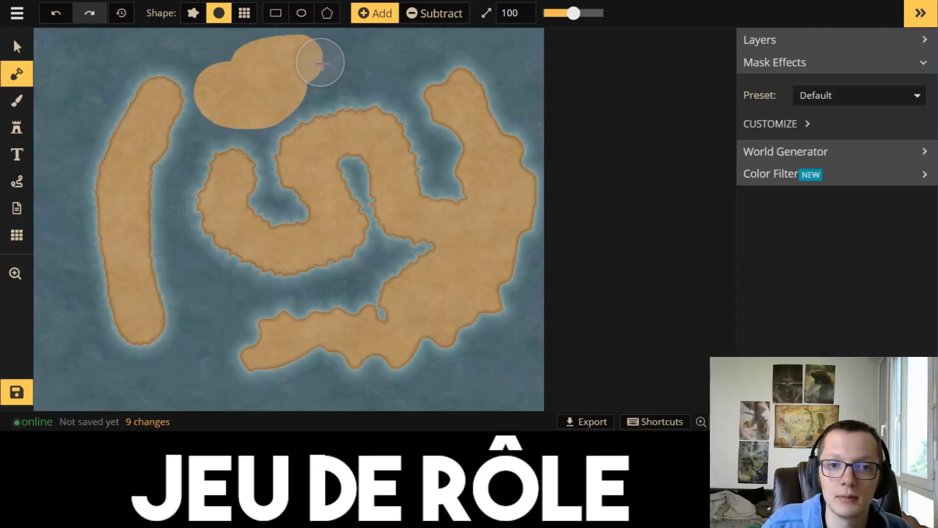
{"action": "mouse_move", "coordinate": [321, 63]}
{"action": "left_mouse_down"}
{"action": "mouse_move", "coordinate": [332, 83]}
{"action": "mouse_move", "coordinate": [290, 98]}
{"action": "mouse_move", "coordinate": [272, 115]}
{"action": "mouse_move", "coordinate": [327, 124]}
{"action": "mouse_move", "coordinate": [378, 106]}
{"action": "mouse_move", "coordinate": [401, 132]}
{"action": "mouse_move", "coordinate": [354, 169]}
{"action": "mouse_move", "coordinate": [237, 162]}
{"action": "mouse_move", "coordinate": [224, 173]}
{"action": "mouse_move", "coordinate": [218, 228]}
{"action": "mouse_move", "coordinate": [295, 258]}
{"action": "mouse_move", "coordinate": [261, 202]}
{"action": "mouse_move", "coordinate": [274, 217]}
{"action": "left_mouse_up"}
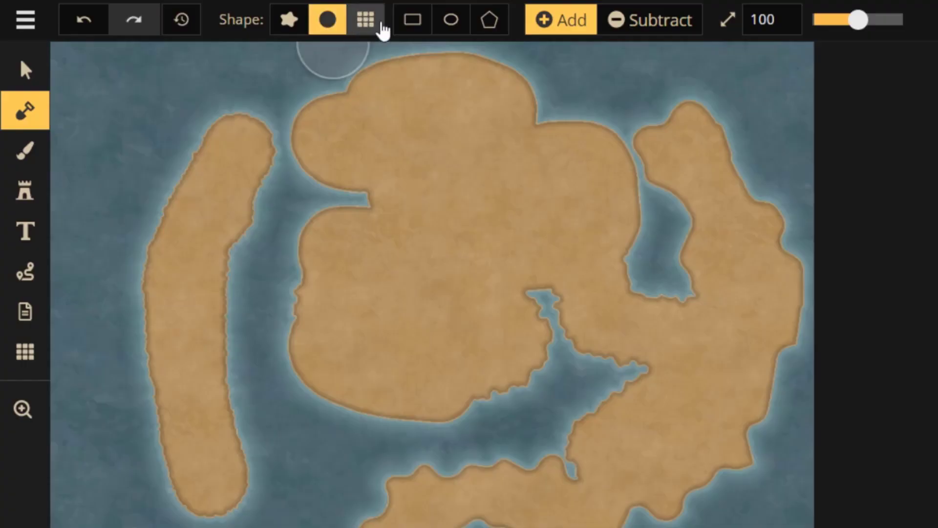
Add angular land in the west with the grid mask shape, and erase all land with the Circle shape in Subtract mode at size 196
{"action": "left_click", "coordinate": [250, 14]}
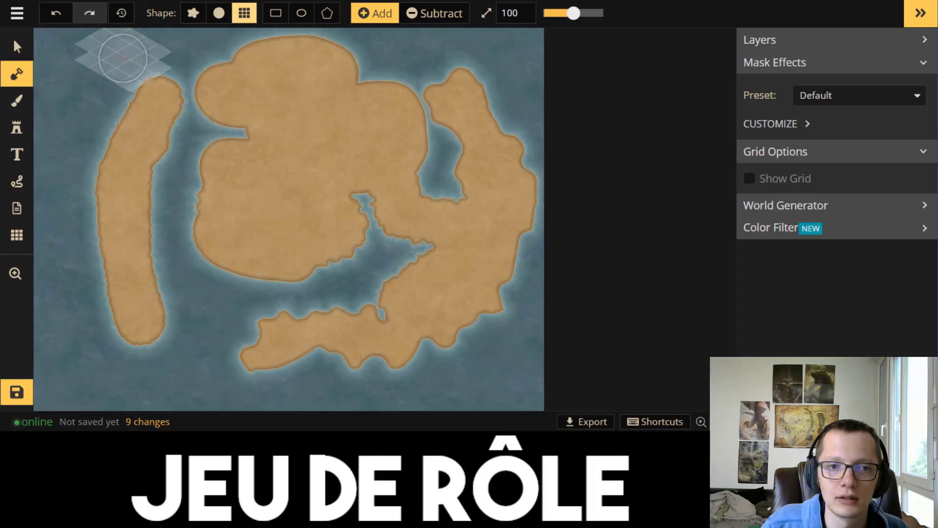
{"action": "mouse_move", "coordinate": [146, 84]}
{"action": "left_mouse_down"}
{"action": "mouse_move", "coordinate": [134, 95]}
{"action": "mouse_move", "coordinate": [188, 203]}
{"action": "left_mouse_up"}
{"action": "mouse_move", "coordinate": [126, 136]}
{"action": "left_mouse_down"}
{"action": "mouse_move", "coordinate": [105, 172]}
{"action": "mouse_move", "coordinate": [170, 204]}
{"action": "mouse_move", "coordinate": [227, 278]}
{"action": "mouse_move", "coordinate": [185, 334]}
{"action": "left_mouse_up"}
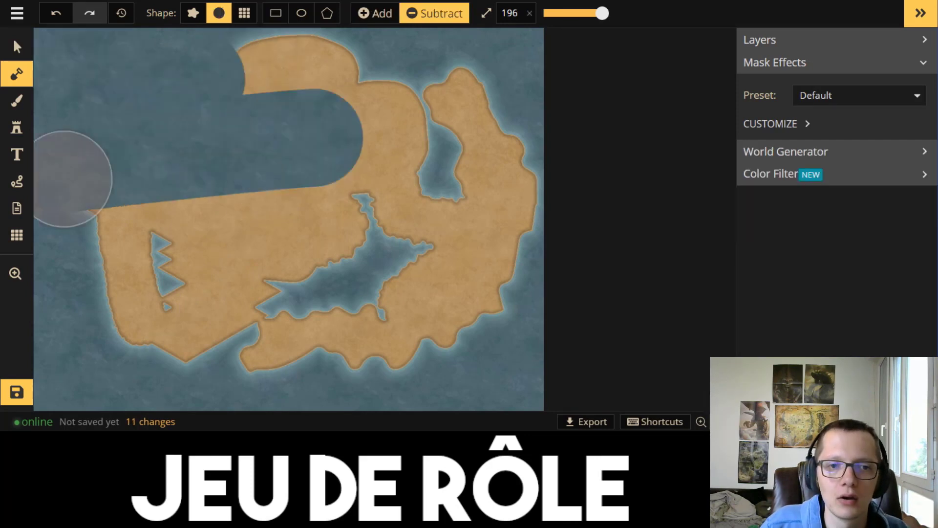
{"action": "mouse_move", "coordinate": [65, 179]}
{"action": "left_mouse_down"}
{"action": "mouse_move", "coordinate": [324, 244]}
{"action": "mouse_move", "coordinate": [385, 242]}
{"action": "mouse_move", "coordinate": [336, 304]}
{"action": "mouse_move", "coordinate": [509, 343]}
{"action": "mouse_move", "coordinate": [426, 305]}
{"action": "mouse_move", "coordinate": [474, 223]}
{"action": "mouse_move", "coordinate": [404, 175]}
{"action": "mouse_move", "coordinate": [429, 297]}
{"action": "mouse_move", "coordinate": [460, 109]}
{"action": "left_mouse_up"}
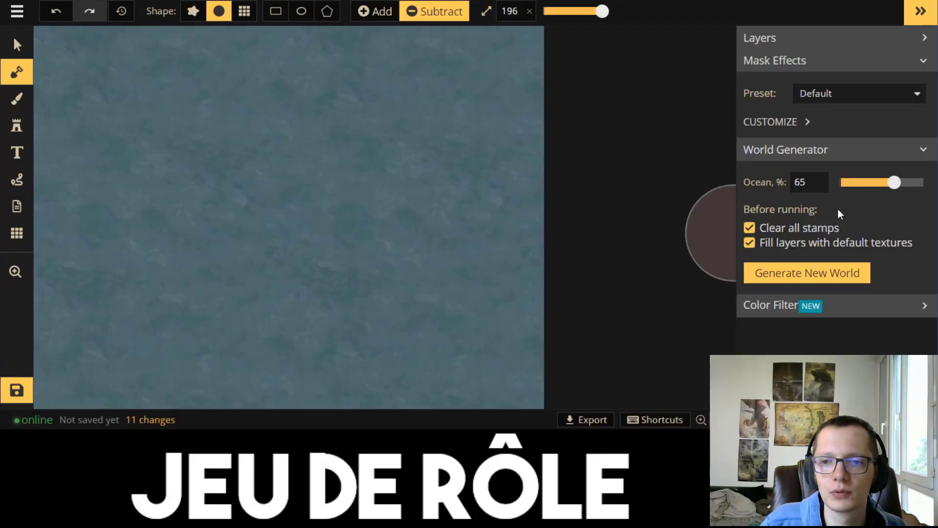
Generate two successive random worlds with 65% ocean, clearing all stamps and filling layers with default textures
{"action": "left_click", "coordinate": [887, 95]}
{"action": "left_click", "coordinate": [886, 94]}
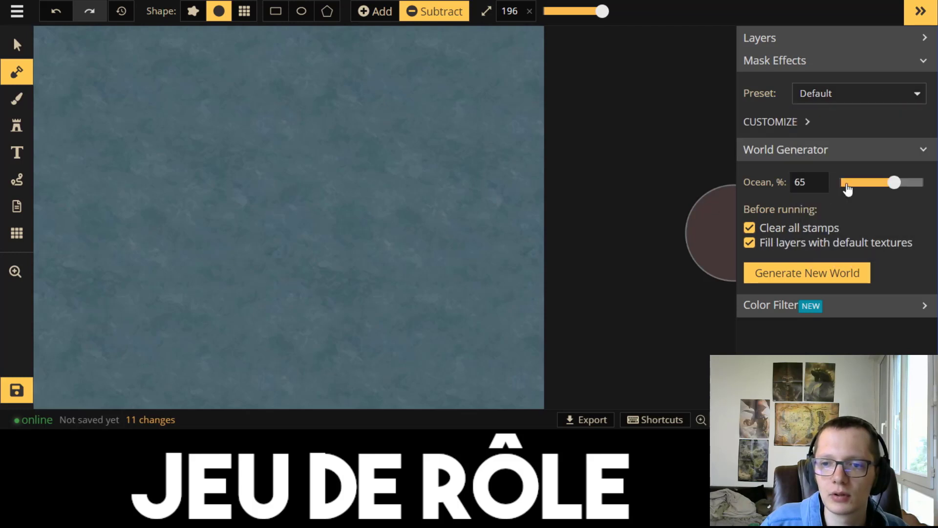
{"action": "left_click", "coordinate": [792, 282]}
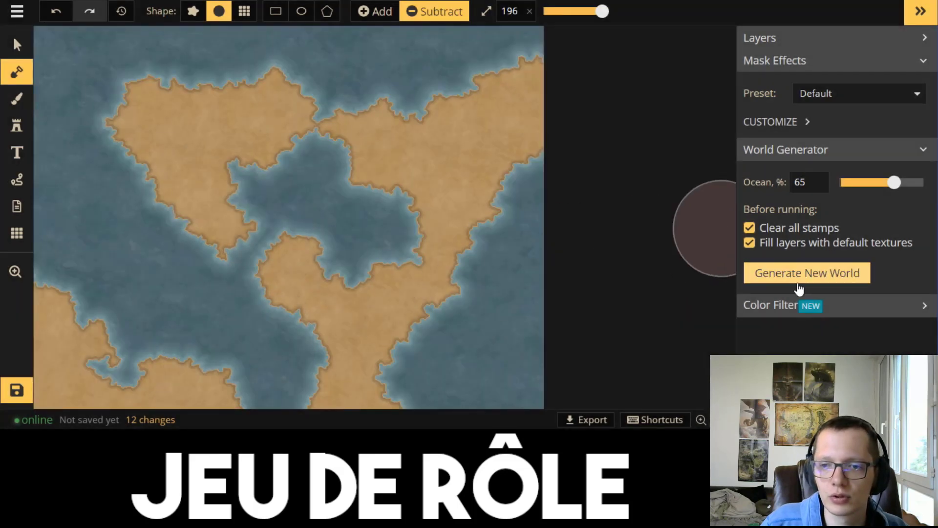
{"action": "left_click", "coordinate": [784, 275]}
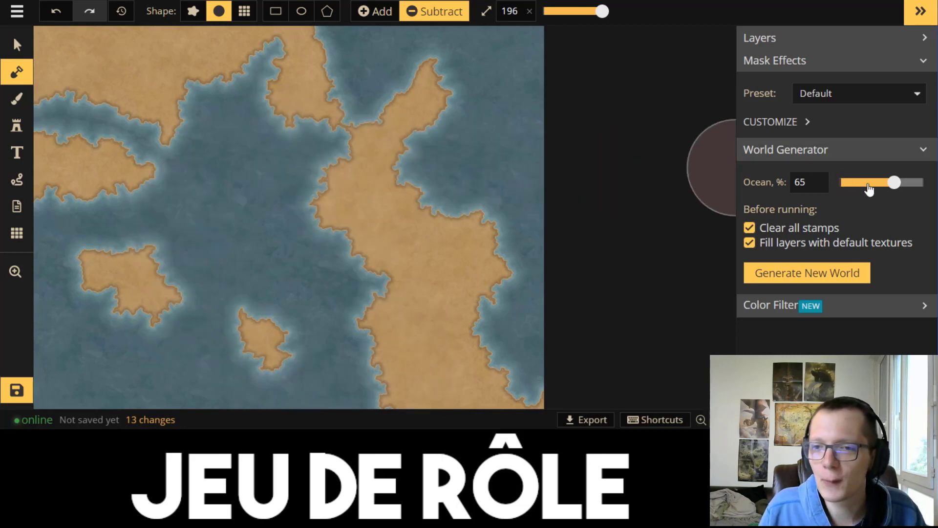
Set the world generator's ocean share to 29% and generate a new world
{"action": "mouse_move", "coordinate": [887, 182]}
{"action": "left_mouse_down"}
{"action": "mouse_move", "coordinate": [840, 183]}
{"action": "mouse_move", "coordinate": [903, 183]}
{"action": "mouse_move", "coordinate": [883, 195]}
{"action": "left_mouse_up"}
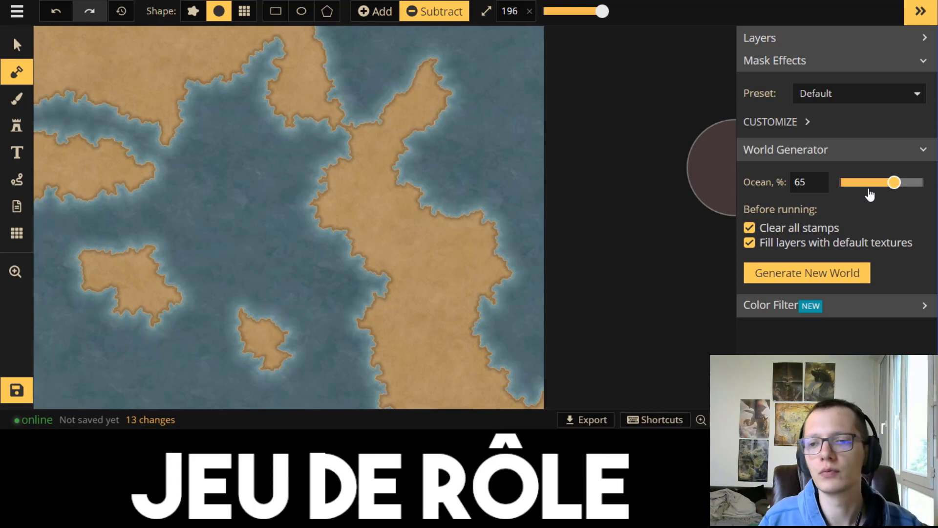
{"action": "left_click_drag", "start_coordinate": [893, 182], "coordinate": [875, 182]}
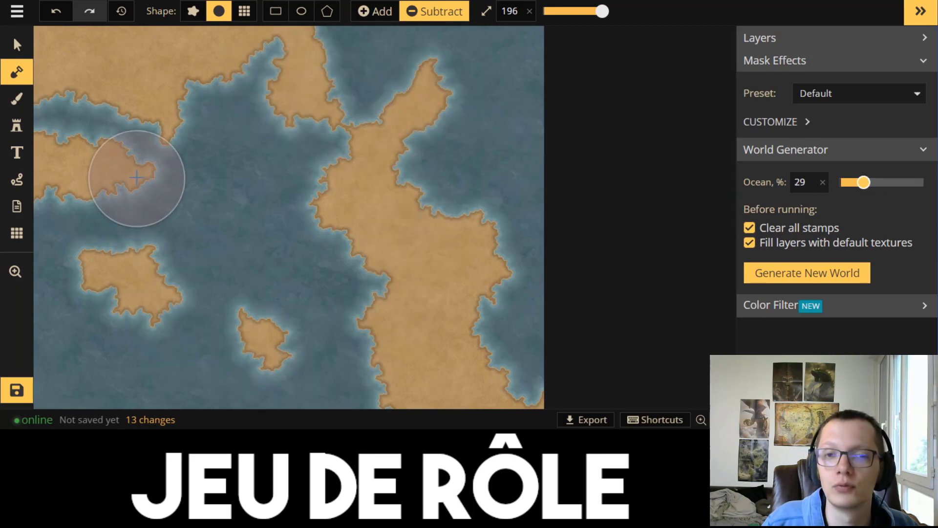
{"action": "left_click", "coordinate": [790, 276]}
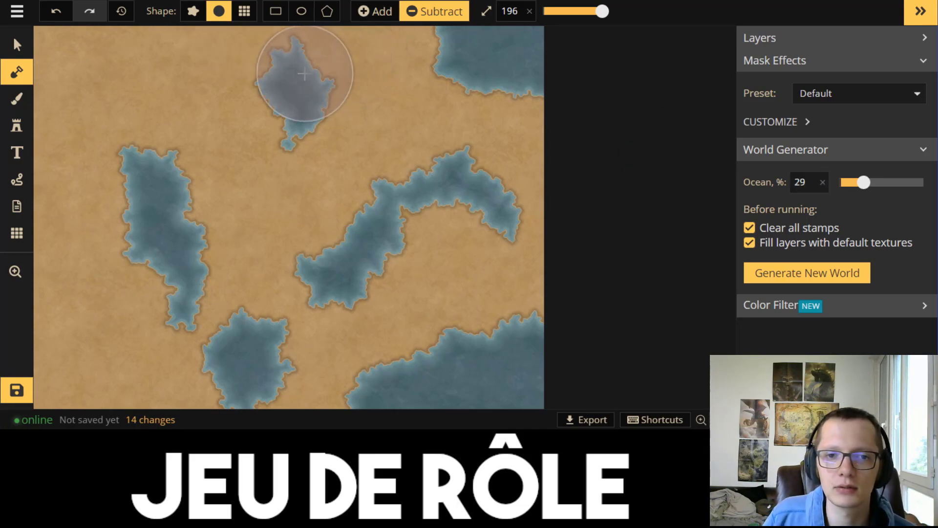
Carve the lakes into connected seas with the irregular-edged Subtract mask at size 99, and link the northern lake to them at size 33
{"action": "left_click_drag", "start_coordinate": [603, 12], "coordinate": [571, 16]}
{"action": "left_click", "coordinate": [194, 11]}
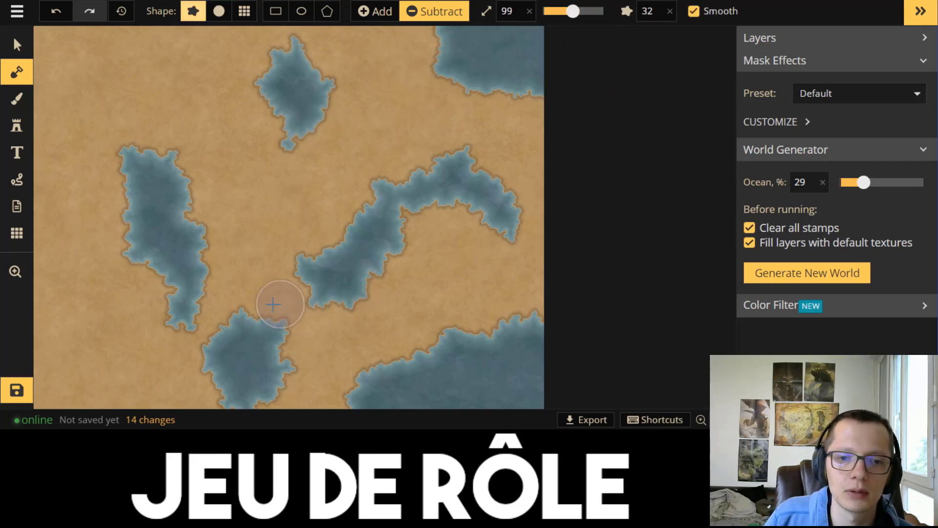
{"action": "mouse_move", "coordinate": [273, 304]}
{"action": "left_mouse_down"}
{"action": "mouse_move", "coordinate": [262, 331]}
{"action": "mouse_move", "coordinate": [230, 271]}
{"action": "mouse_move", "coordinate": [210, 314]}
{"action": "mouse_move", "coordinate": [305, 357]}
{"action": "mouse_move", "coordinate": [355, 306]}
{"action": "mouse_move", "coordinate": [350, 286]}
{"action": "mouse_move", "coordinate": [348, 370]}
{"action": "mouse_move", "coordinate": [395, 387]}
{"action": "mouse_move", "coordinate": [389, 368]}
{"action": "mouse_move", "coordinate": [334, 399]}
{"action": "mouse_move", "coordinate": [278, 396]}
{"action": "mouse_move", "coordinate": [281, 373]}
{"action": "mouse_move", "coordinate": [272, 378]}
{"action": "mouse_move", "coordinate": [360, 352]}
{"action": "mouse_move", "coordinate": [354, 332]}
{"action": "mouse_move", "coordinate": [389, 320]}
{"action": "mouse_move", "coordinate": [431, 354]}
{"action": "mouse_move", "coordinate": [489, 353]}
{"action": "mouse_move", "coordinate": [528, 311]}
{"action": "mouse_move", "coordinate": [531, 239]}
{"action": "mouse_move", "coordinate": [519, 195]}
{"action": "mouse_move", "coordinate": [530, 134]}
{"action": "mouse_move", "coordinate": [506, 104]}
{"action": "mouse_move", "coordinate": [483, 97]}
{"action": "mouse_move", "coordinate": [457, 138]}
{"action": "mouse_move", "coordinate": [489, 176]}
{"action": "mouse_move", "coordinate": [440, 163]}
{"action": "mouse_move", "coordinate": [189, 160]}
{"action": "mouse_move", "coordinate": [218, 376]}
{"action": "left_mouse_up"}
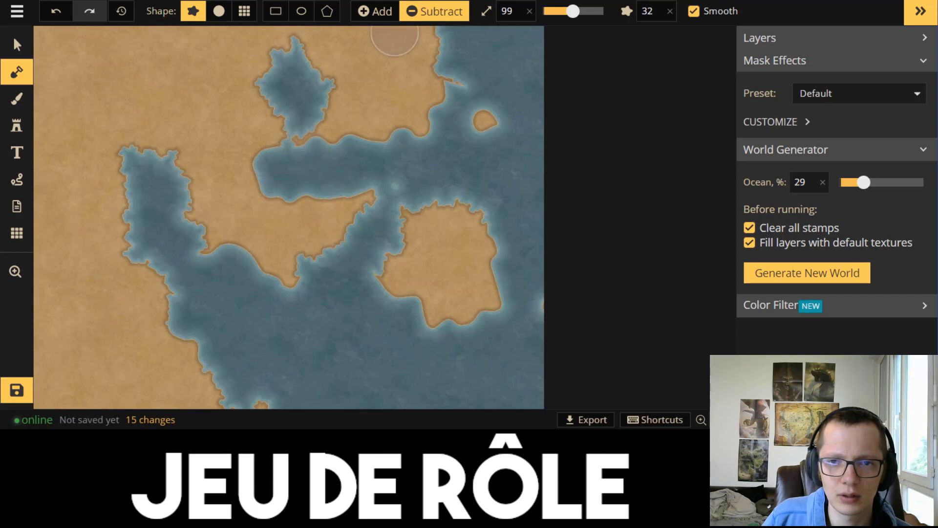
{"action": "left_click_drag", "start_coordinate": [572, 11], "coordinate": [552, 11]}
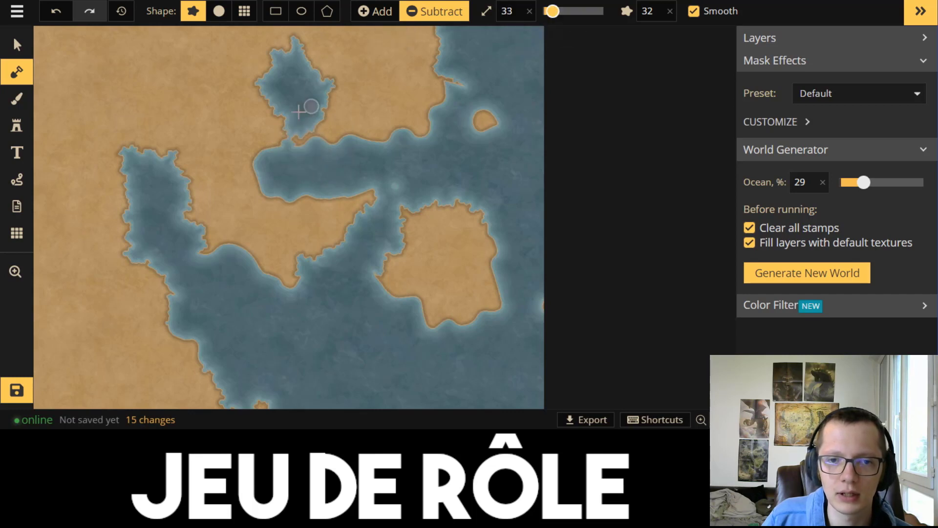
{"action": "left_click_drag", "start_coordinate": [295, 143], "coordinate": [300, 138]}
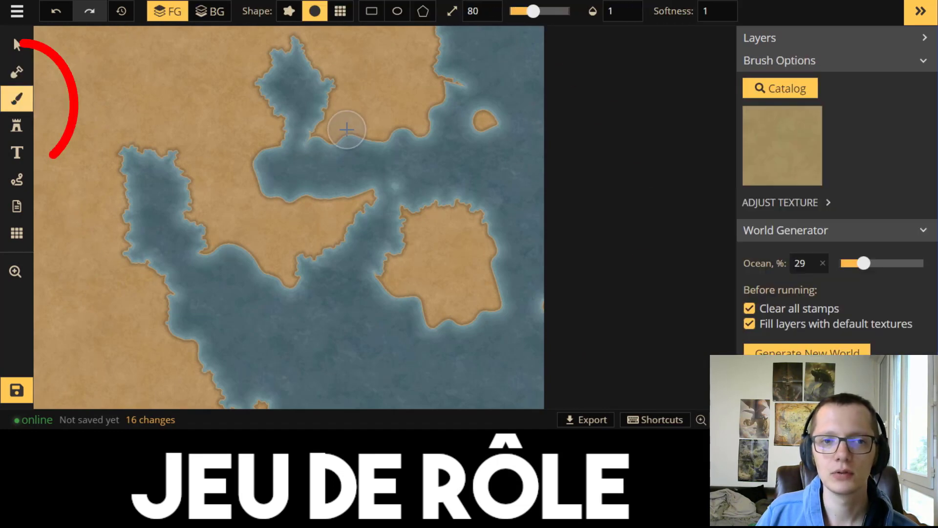
Paint the background layer in the northwest with a brown texture at brush size 111
{"action": "left_click", "coordinate": [769, 154]}
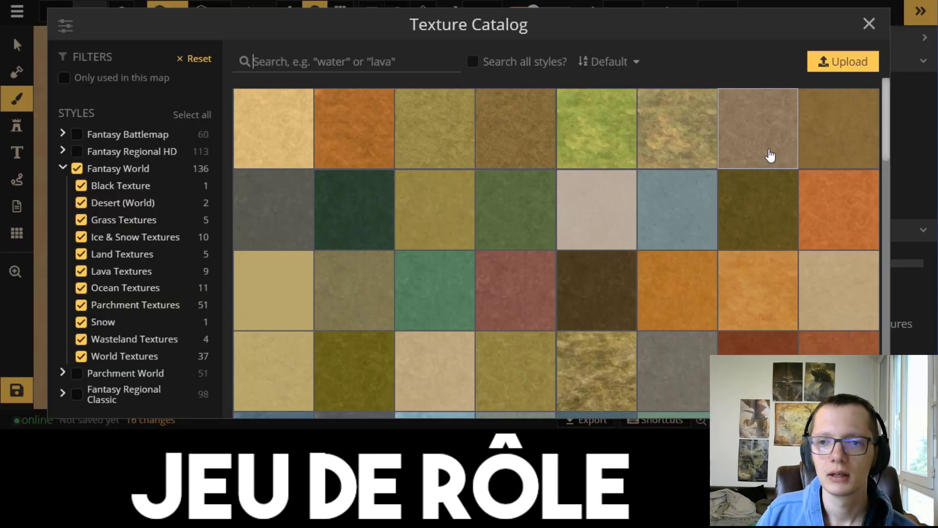
{"action": "left_click", "coordinate": [868, 25]}
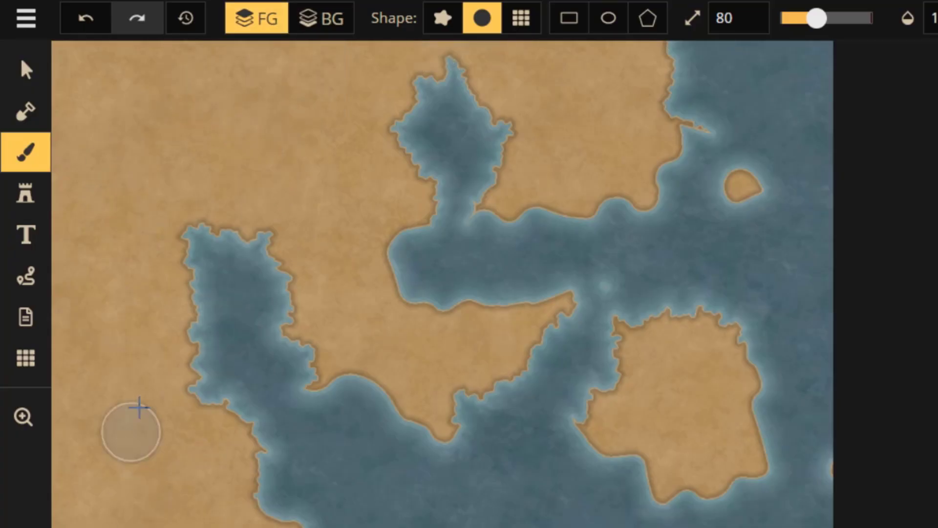
{"action": "left_click", "coordinate": [324, 21]}
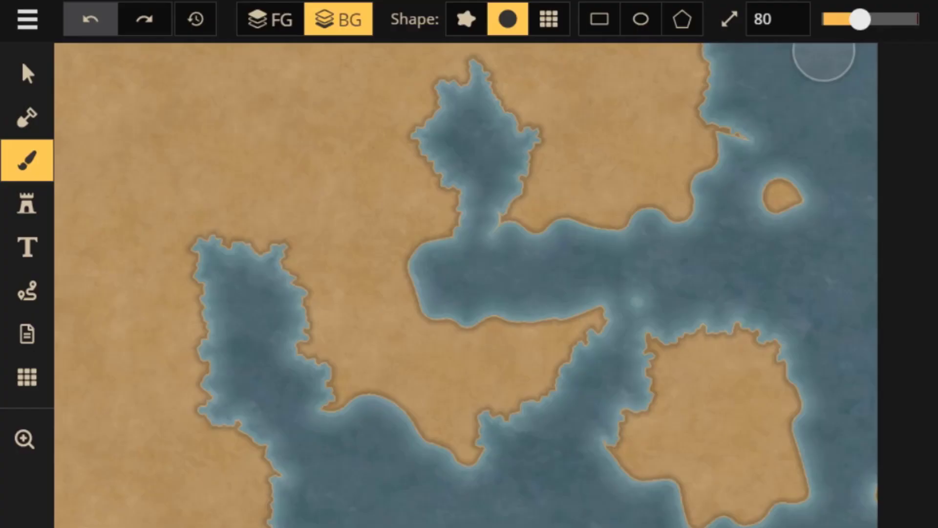
{"action": "mouse_move", "coordinate": [859, 6]}
{"action": "left_mouse_down"}
{"action": "mouse_move", "coordinate": [897, 31]}
{"action": "mouse_move", "coordinate": [907, 21]}
{"action": "left_mouse_up"}
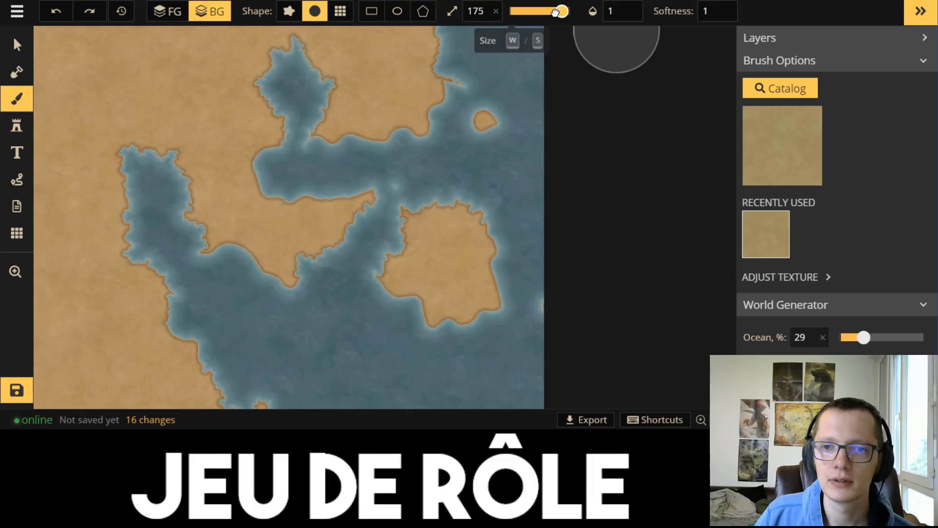
{"action": "left_click_drag", "start_coordinate": [555, 12], "coordinate": [526, 11]}
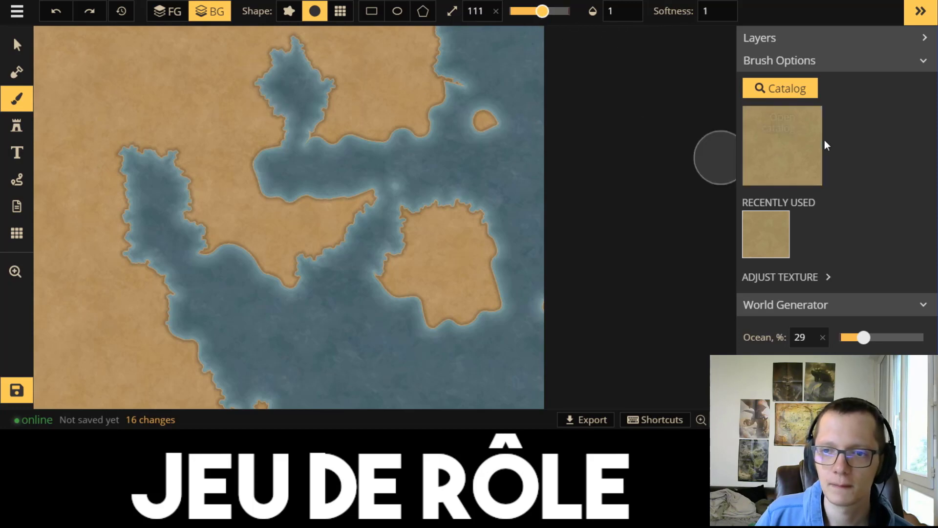
{"action": "left_click", "coordinate": [768, 149]}
{"action": "left_click", "coordinate": [530, 139]}
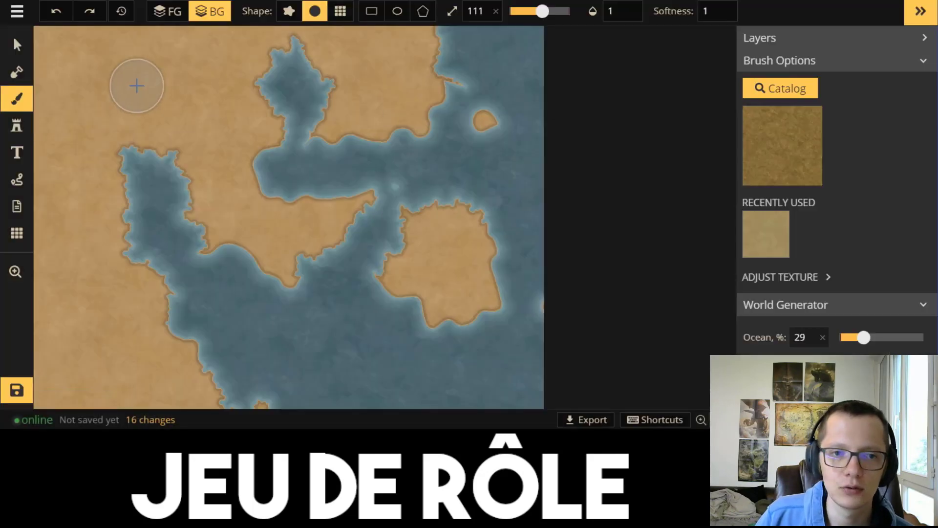
{"action": "left_click_drag", "start_coordinate": [152, 93], "coordinate": [132, 84]}
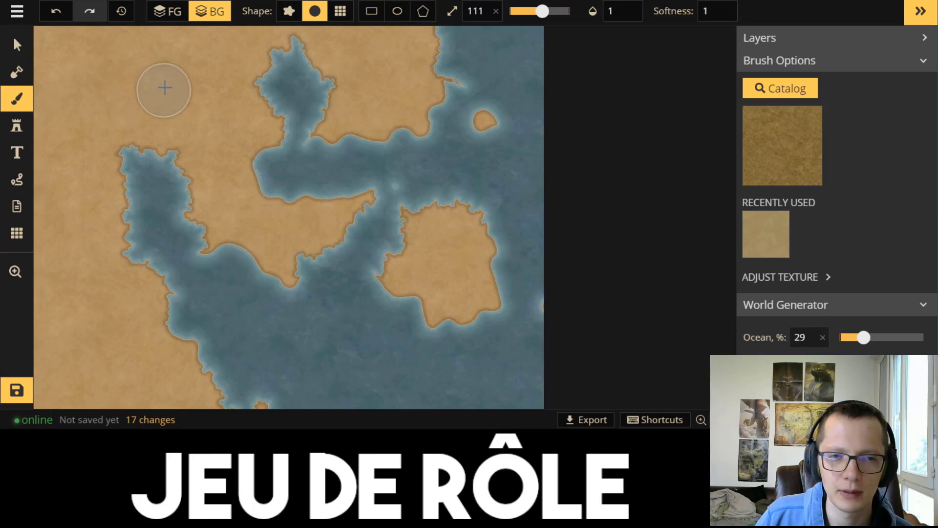
Paint an arched patch of dark olive texture on the foreground layer across the northwestern land
{"action": "left_click", "coordinate": [797, 150]}
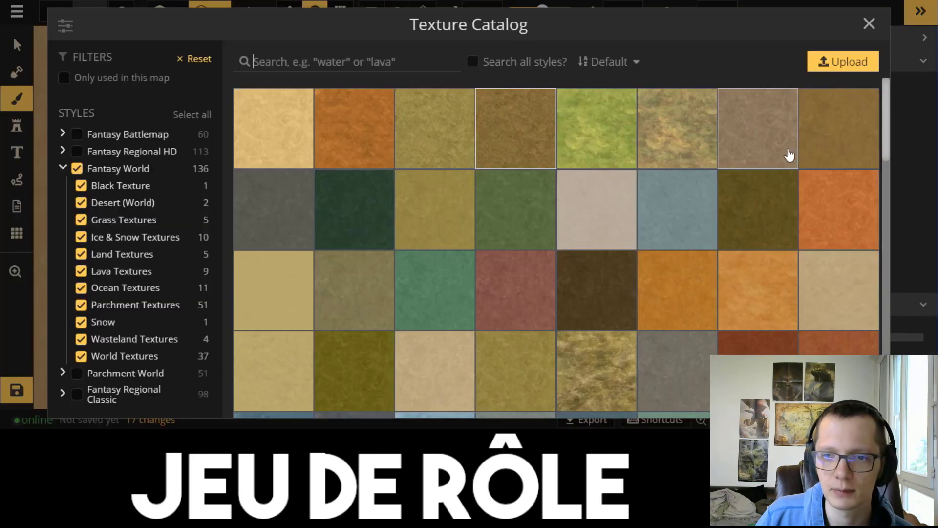
{"action": "left_click", "coordinate": [757, 202]}
{"action": "left_click", "coordinate": [178, 12]}
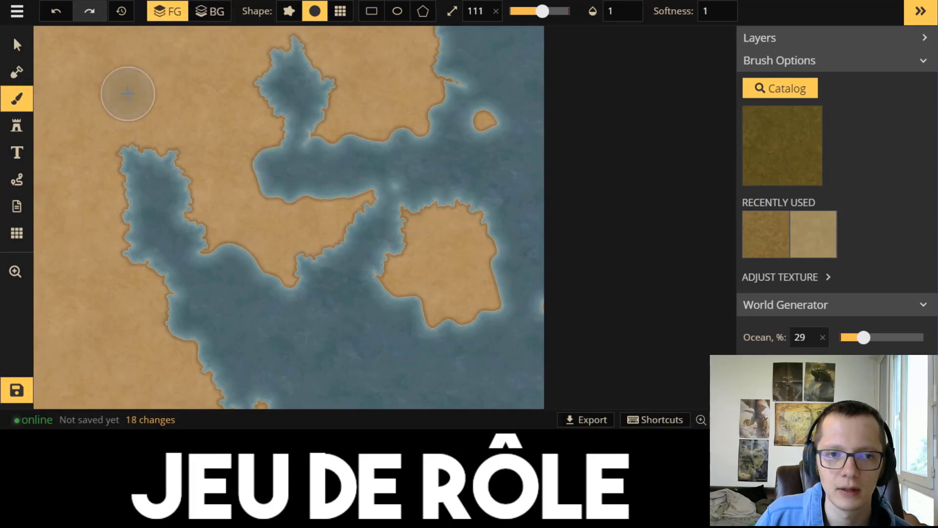
{"action": "mouse_move", "coordinate": [128, 93]}
{"action": "left_mouse_down"}
{"action": "mouse_move", "coordinate": [91, 90]}
{"action": "mouse_move", "coordinate": [103, 97]}
{"action": "mouse_move", "coordinate": [140, 66]}
{"action": "left_mouse_up"}
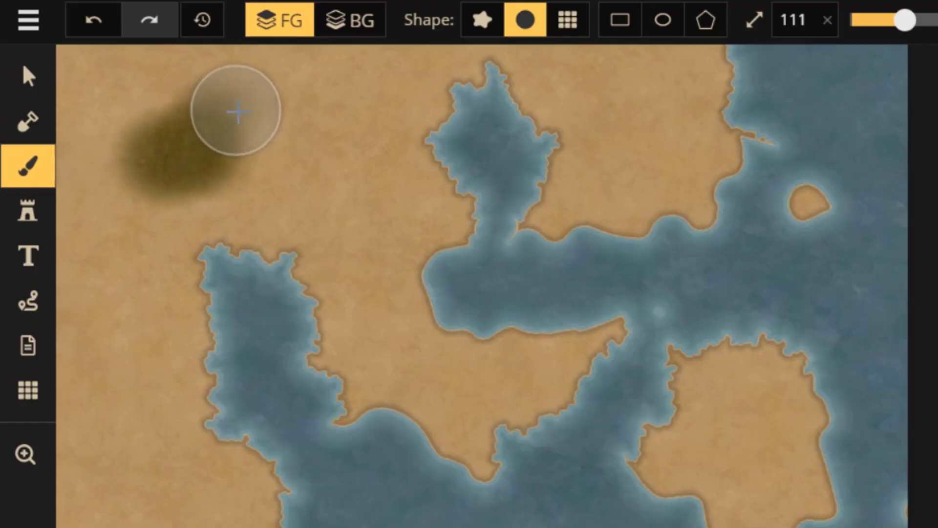
{"action": "mouse_move", "coordinate": [237, 112]}
{"action": "left_mouse_down"}
{"action": "mouse_move", "coordinate": [310, 184]}
{"action": "mouse_move", "coordinate": [275, 211]}
{"action": "left_mouse_up"}
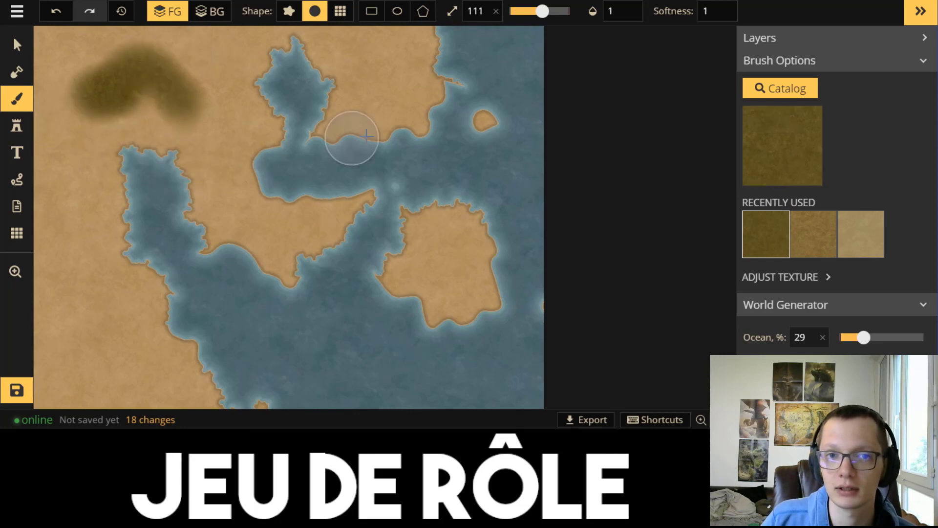
Choose a bright red lava texture and paint it over the western part of the olive patch
{"action": "left_click", "coordinate": [796, 167]}
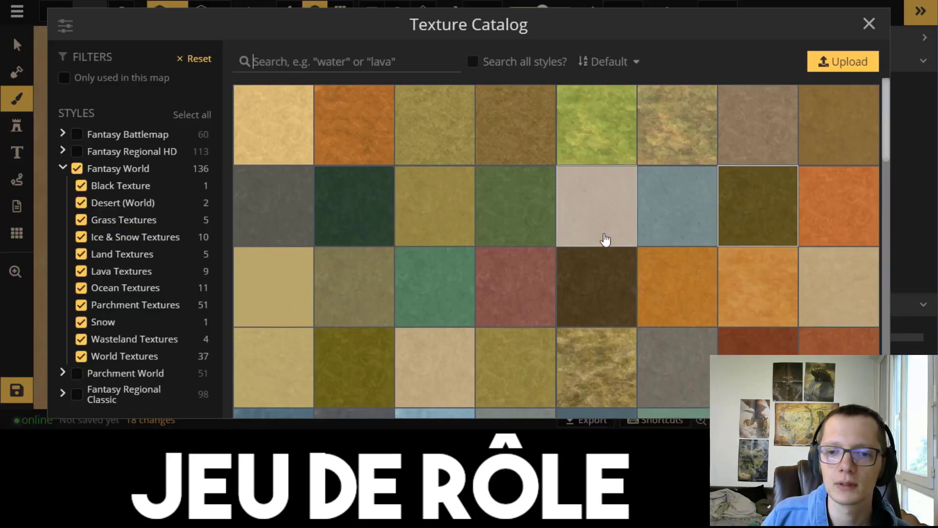
{"action": "scroll", "coordinate": [603, 236], "scroll_direction": "down", "scroll_amount": 10}
{"action": "scroll", "coordinate": [603, 233], "scroll_direction": "up", "scroll_amount": 5}
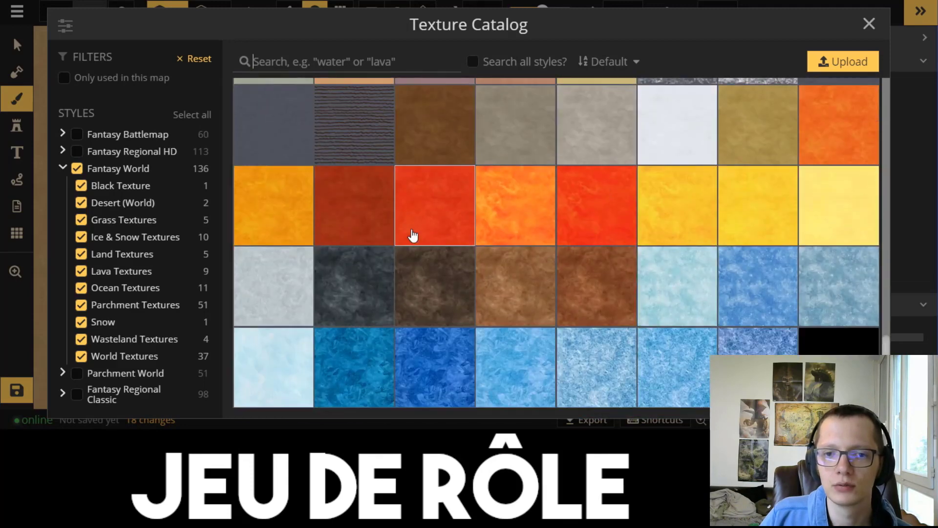
{"action": "scroll", "coordinate": [453, 221], "scroll_direction": "up", "scroll_amount": 2}
{"action": "scroll", "coordinate": [453, 221], "scroll_direction": "up", "scroll_amount": 2}
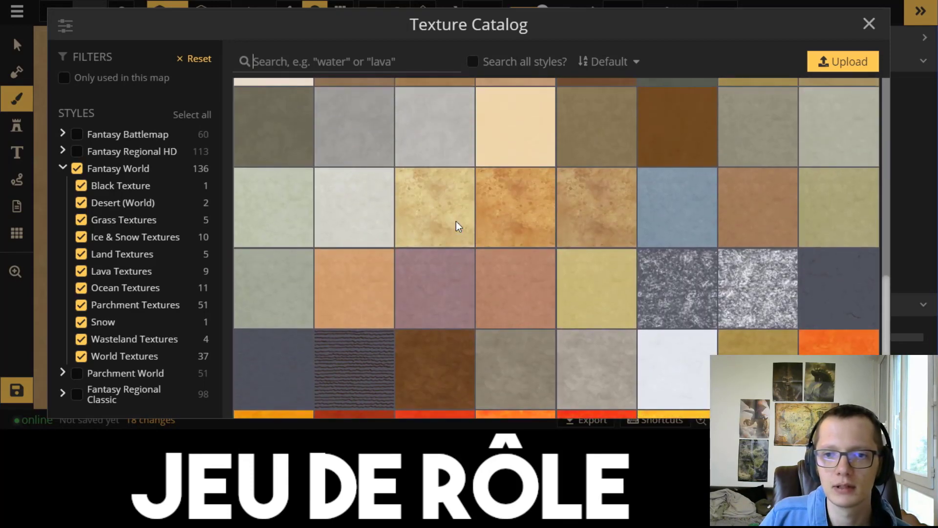
{"action": "scroll", "coordinate": [679, 245], "scroll_direction": "down", "scroll_amount": 2}
{"action": "scroll", "coordinate": [674, 247], "scroll_direction": "up", "scroll_amount": 2}
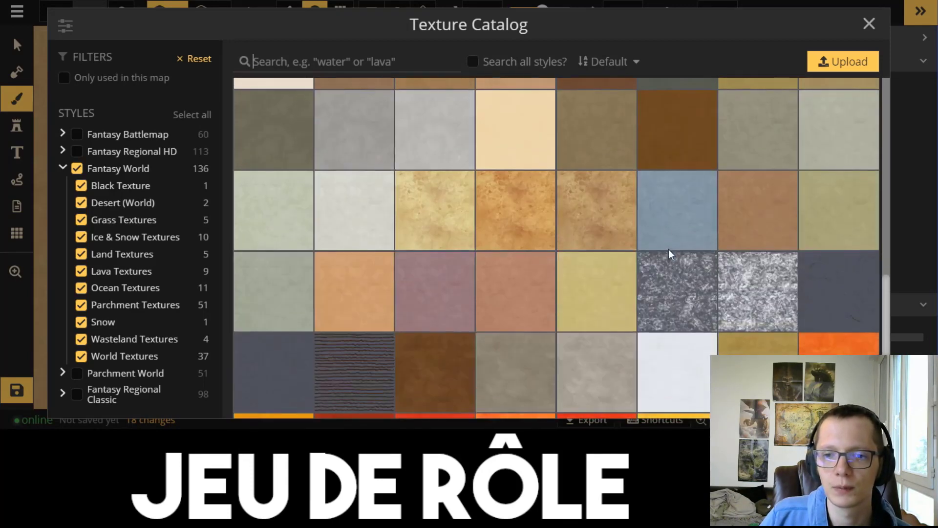
{"action": "scroll", "coordinate": [669, 250], "scroll_direction": "down", "scroll_amount": 4}
{"action": "left_click", "coordinate": [607, 216]}
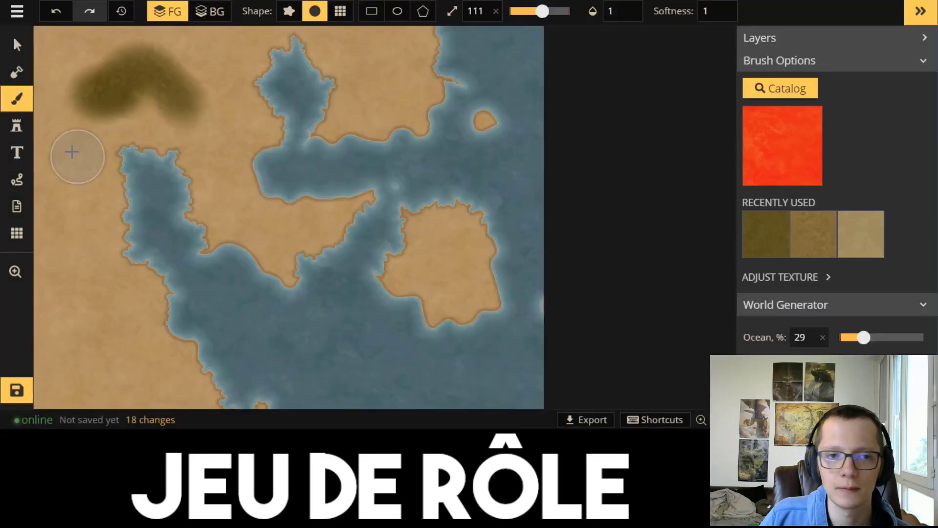
{"action": "mouse_move", "coordinate": [130, 88]}
{"action": "left_mouse_down"}
{"action": "mouse_move", "coordinate": [109, 116]}
{"action": "mouse_move", "coordinate": [140, 84]}
{"action": "mouse_move", "coordinate": [79, 88]}
{"action": "mouse_move", "coordinate": [127, 106]}
{"action": "mouse_move", "coordinate": [87, 62]}
{"action": "mouse_move", "coordinate": [71, 91]}
{"action": "mouse_move", "coordinate": [117, 93]}
{"action": "left_mouse_up"}
Replace the brush texture with a light green one and paint the land west of the long inlet
{"action": "left_click", "coordinate": [770, 156]}
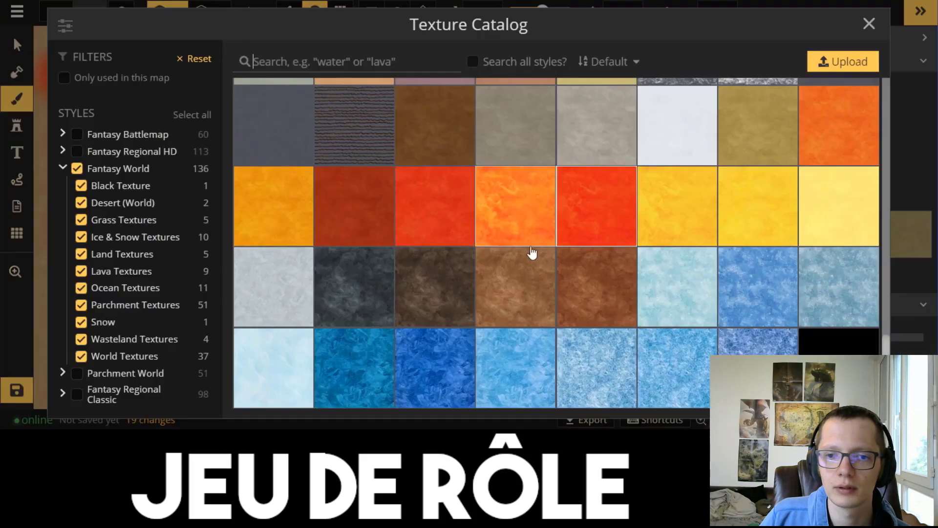
{"action": "left_click", "coordinate": [351, 352]}
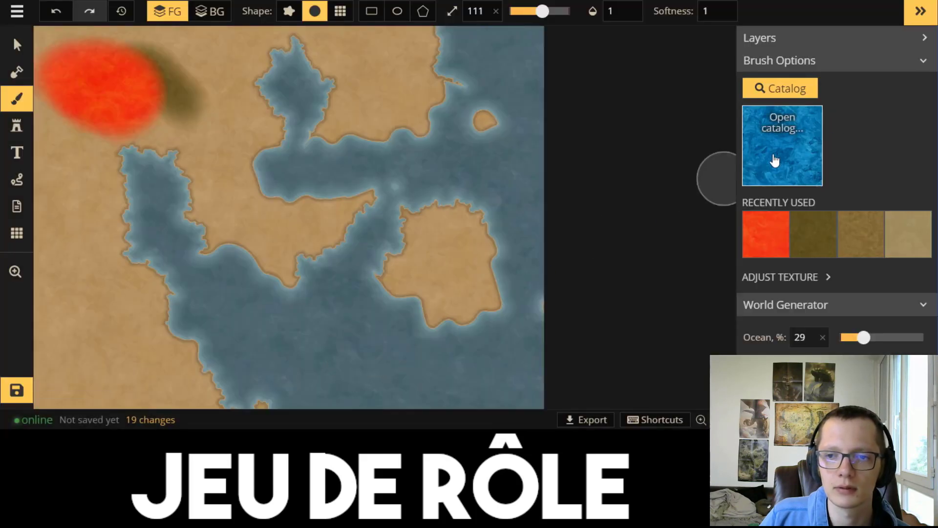
{"action": "left_click", "coordinate": [782, 145]}
{"action": "scroll", "coordinate": [657, 210], "scroll_direction": "down", "scroll_amount": 5}
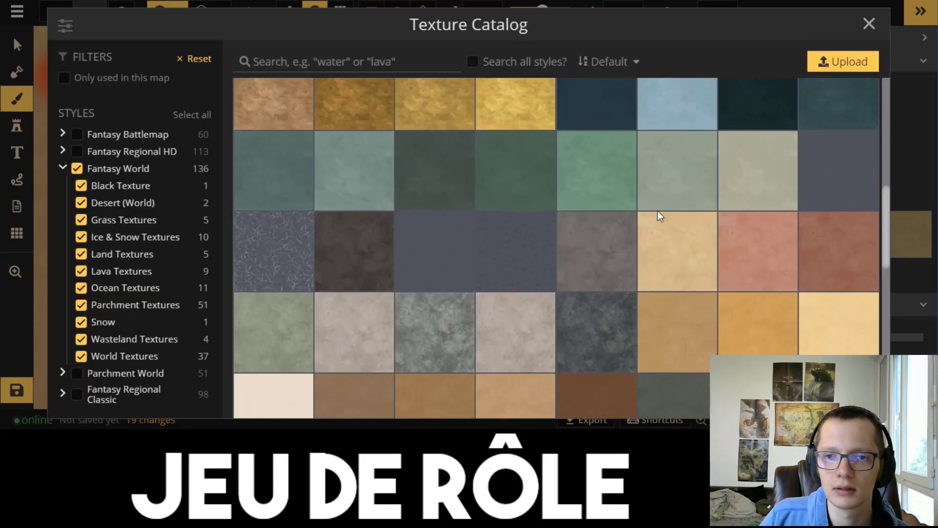
{"action": "left_click", "coordinate": [605, 201]}
{"action": "mouse_move", "coordinate": [93, 241]}
{"action": "left_mouse_down"}
{"action": "mouse_move", "coordinate": [78, 227]}
{"action": "mouse_move", "coordinate": [64, 265]}
{"action": "mouse_move", "coordinate": [91, 245]}
{"action": "mouse_move", "coordinate": [77, 240]}
{"action": "left_mouse_up"}
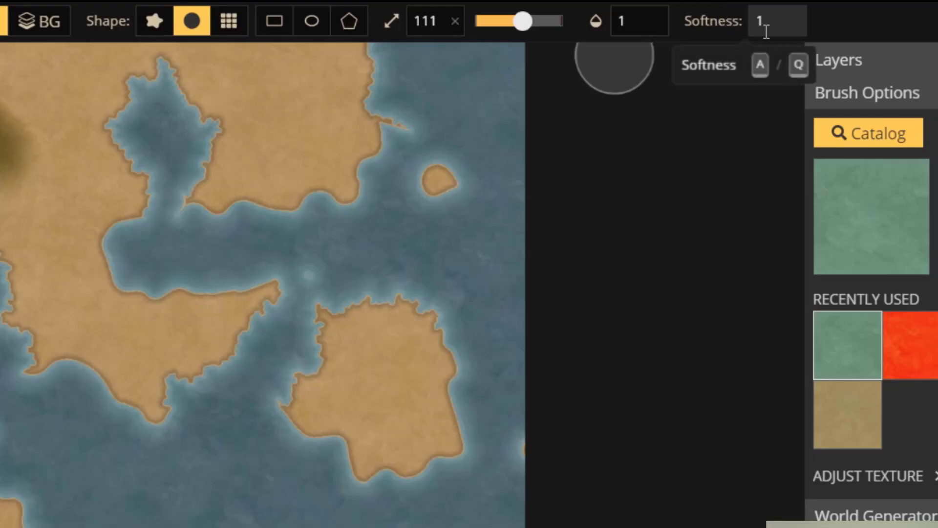
Set the brush softness to 0 and paint hard-edged green areas over the western and northwestern land
{"action": "left_click", "coordinate": [771, 22]}
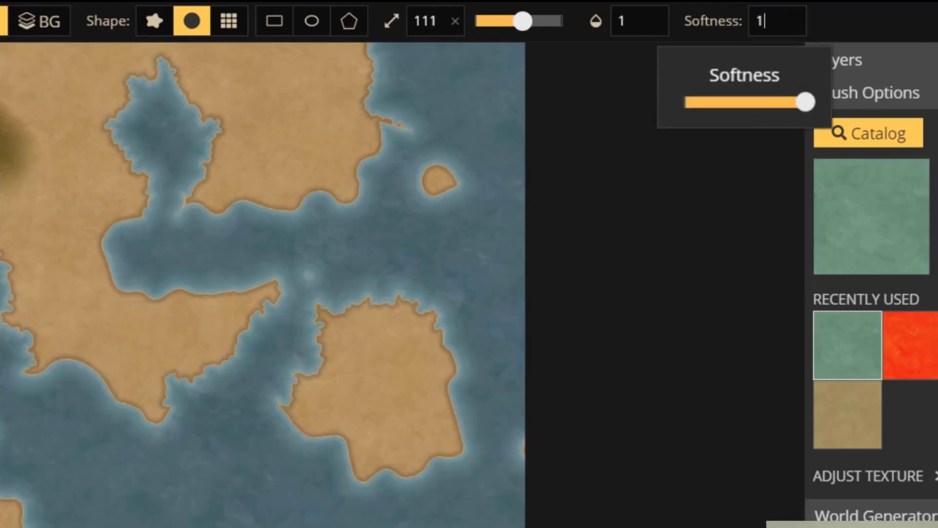
{"action": "left_click_drag", "start_coordinate": [806, 103], "coordinate": [576, 111]}
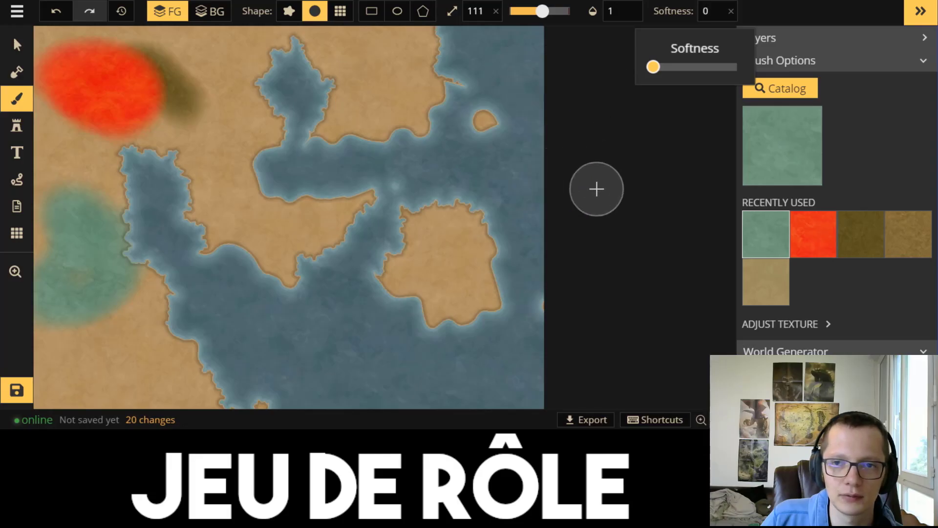
{"action": "mouse_move", "coordinate": [84, 260]}
{"action": "left_mouse_down"}
{"action": "mouse_move", "coordinate": [58, 223]}
{"action": "mouse_move", "coordinate": [63, 174]}
{"action": "left_mouse_up"}
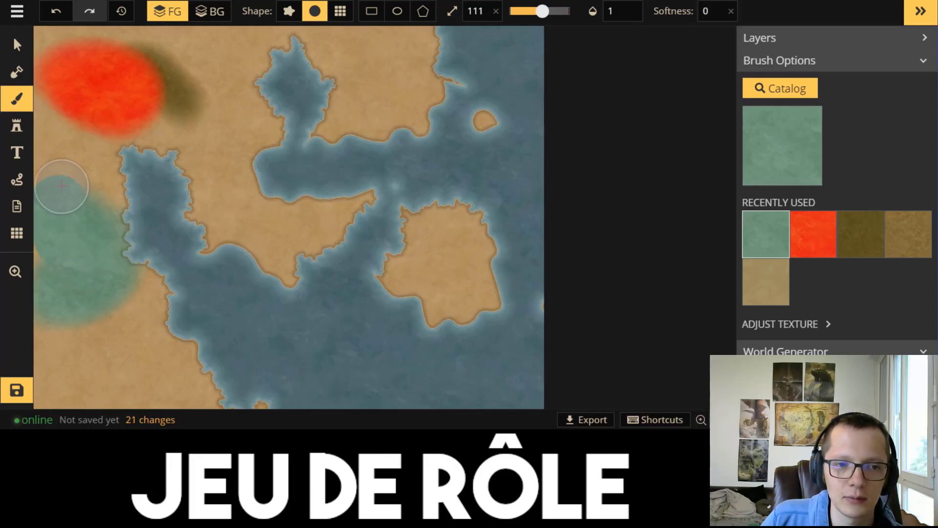
{"action": "left_click", "coordinate": [111, 94]}
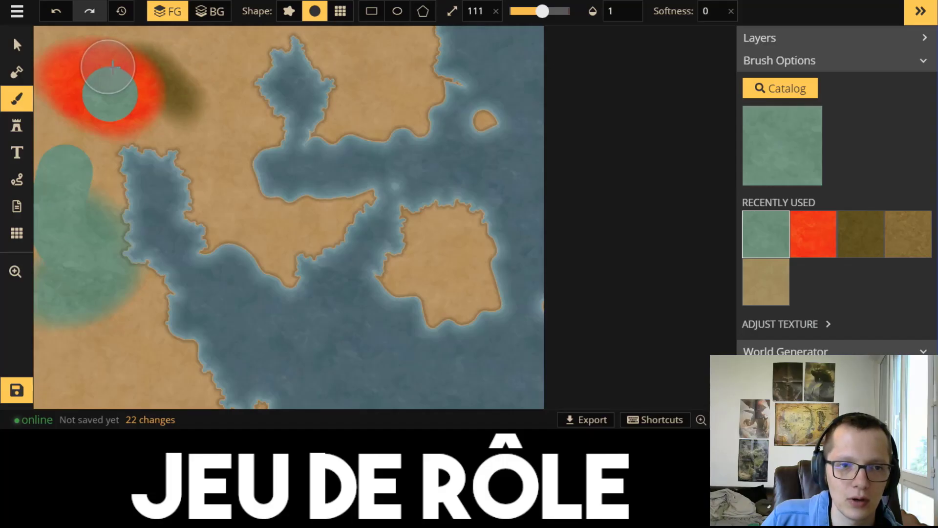
{"action": "left_click", "coordinate": [204, 66]}
{"action": "mouse_move", "coordinate": [137, 76]}
{"action": "left_mouse_down"}
{"action": "mouse_move", "coordinate": [61, 96]}
{"action": "mouse_move", "coordinate": [114, 54]}
{"action": "mouse_move", "coordinate": [210, 46]}
{"action": "mouse_move", "coordinate": [62, 44]}
{"action": "mouse_move", "coordinate": [62, 59]}
{"action": "left_mouse_up"}
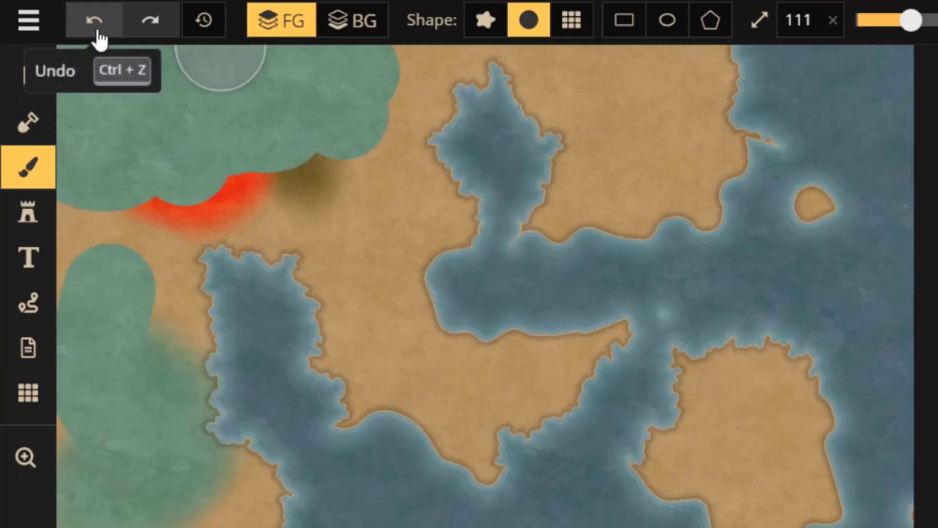
Undo all the green, red and olive strokes painted on the foreground layer
{"action": "left_click", "coordinate": [97, 33]}
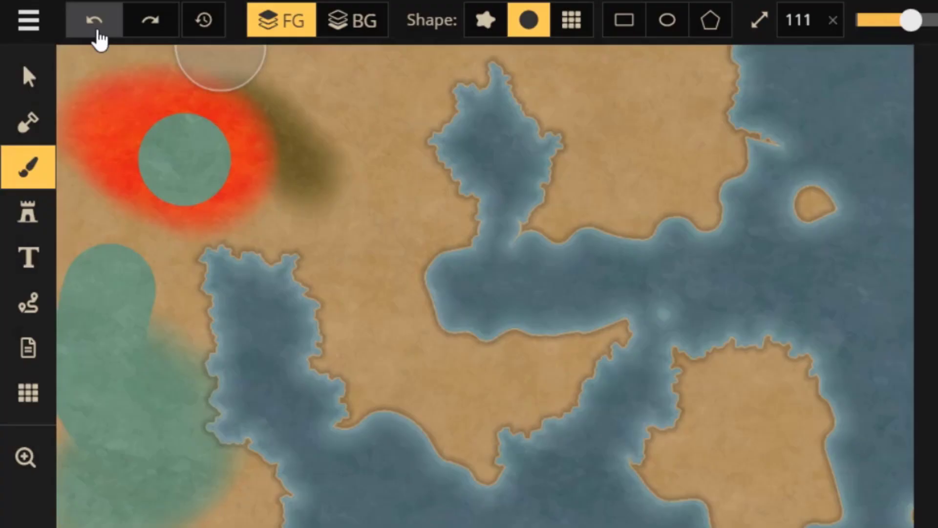
{"action": "left_click", "coordinate": [97, 32]}
{"action": "left_click", "coordinate": [97, 32]}
{"action": "left_click", "coordinate": [97, 32]}
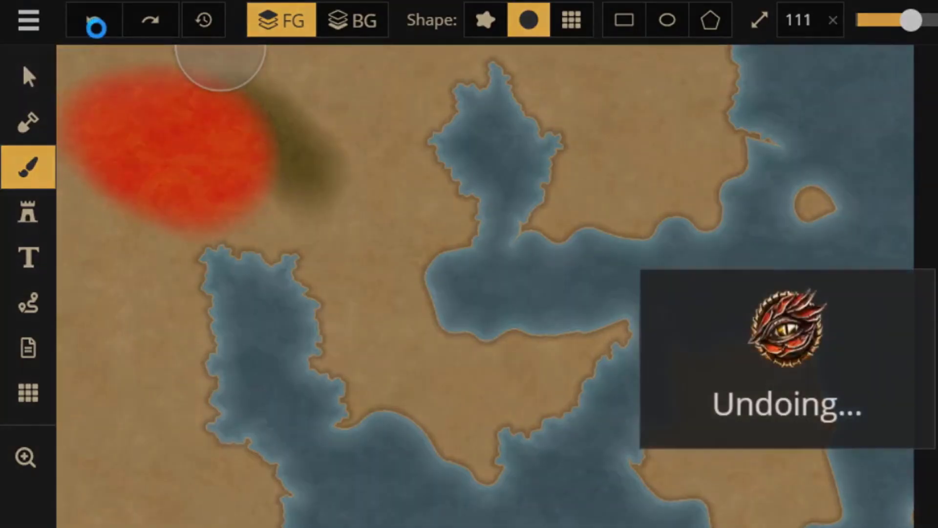
{"action": "left_click", "coordinate": [97, 32]}
{"action": "left_click", "coordinate": [97, 33]}
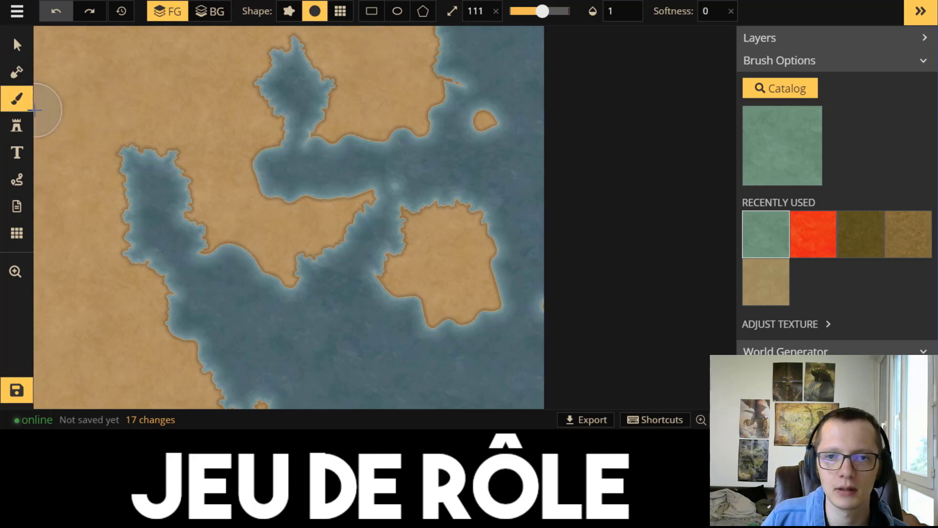
Activate the Stamp tool, with a brief switch to the Select tool in between
{"action": "left_click", "coordinate": [16, 126]}
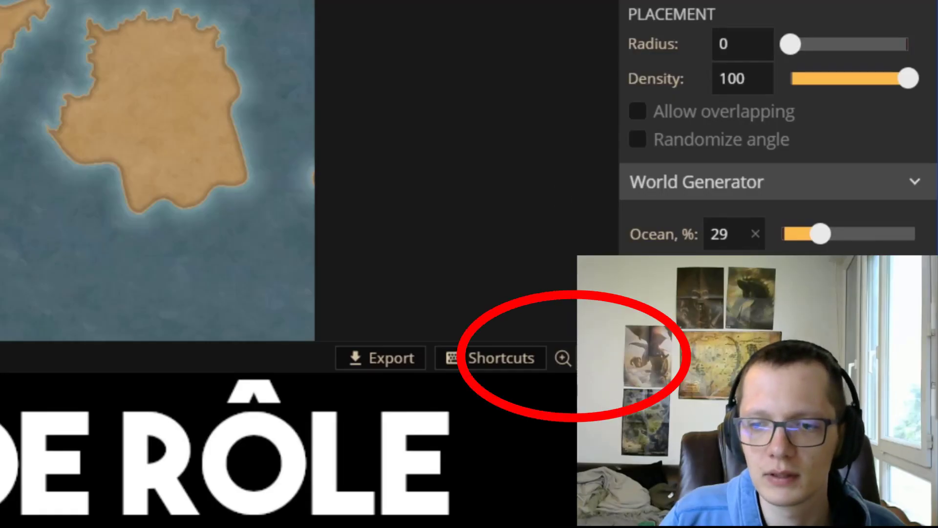
{"action": "mouse_move", "coordinate": [591, 358]}
{"action": "left_mouse_down"}
{"action": "mouse_move", "coordinate": [635, 358]}
{"action": "mouse_move", "coordinate": [589, 358]}
{"action": "left_mouse_up"}
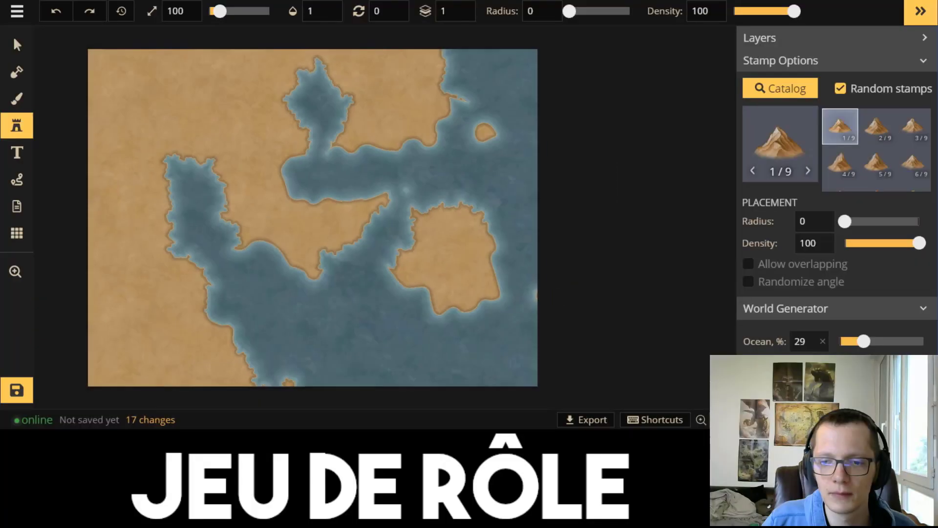
{"action": "left_click_drag", "start_coordinate": [733, 419], "coordinate": [728, 419]}
{"action": "left_click", "coordinate": [18, 44]}
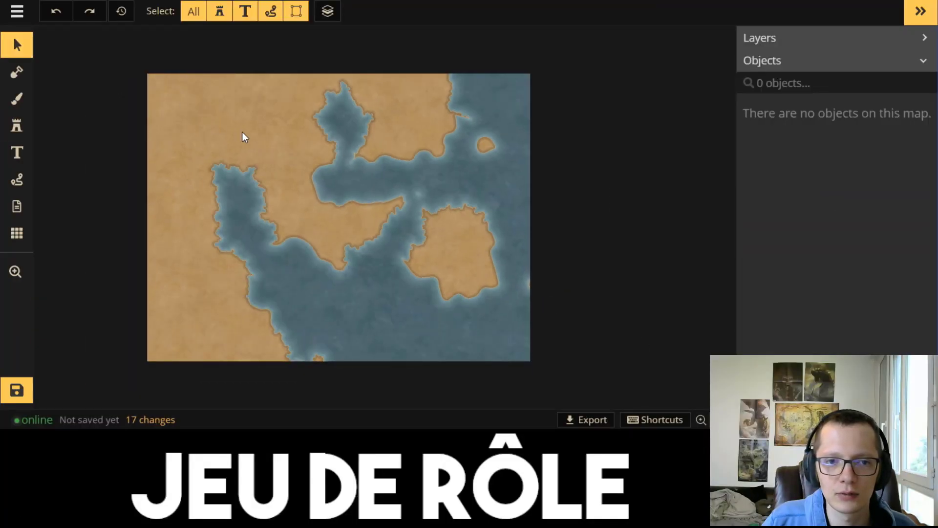
{"action": "scroll", "coordinate": [243, 131], "scroll_direction": "up", "scroll_amount": 2}
{"action": "left_click", "coordinate": [21, 120]}
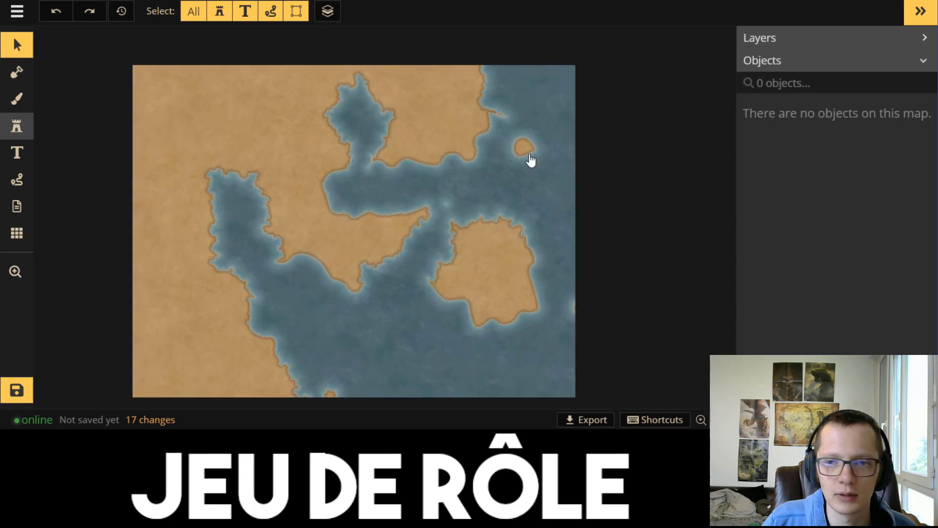
{"action": "scroll", "coordinate": [227, 149], "scroll_direction": "up", "scroll_amount": 5}
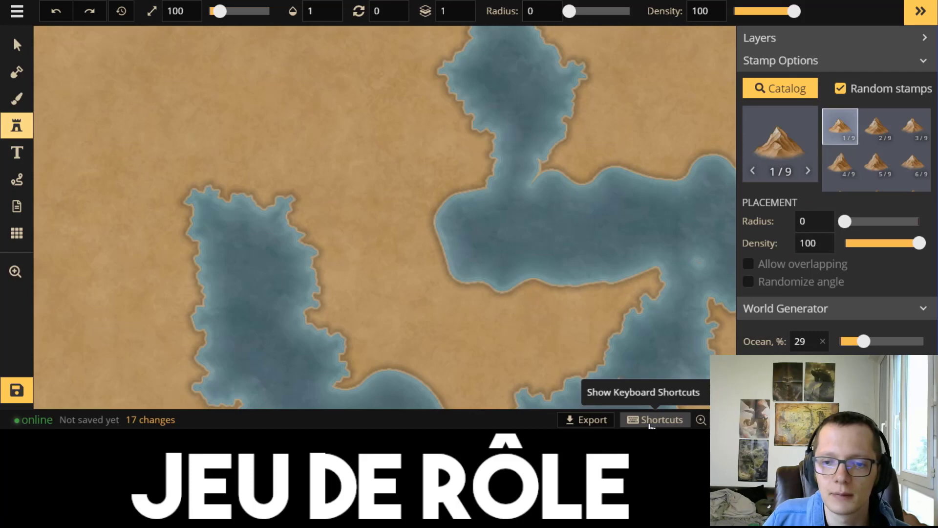
Open the keyboard shortcuts list and read through it down to the Stamp and Text tool sections
{"action": "left_click", "coordinate": [650, 421]}
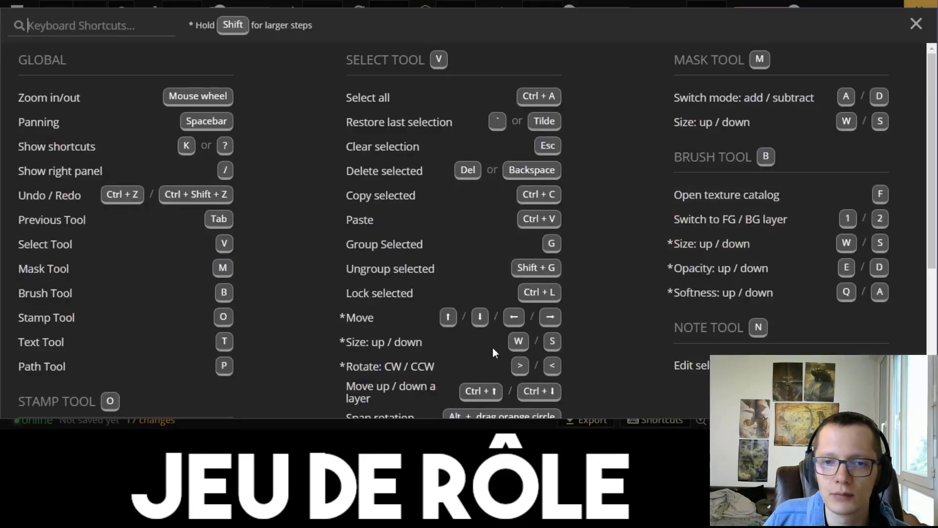
{"action": "scroll", "coordinate": [264, 157], "scroll_direction": "down", "scroll_amount": 5}
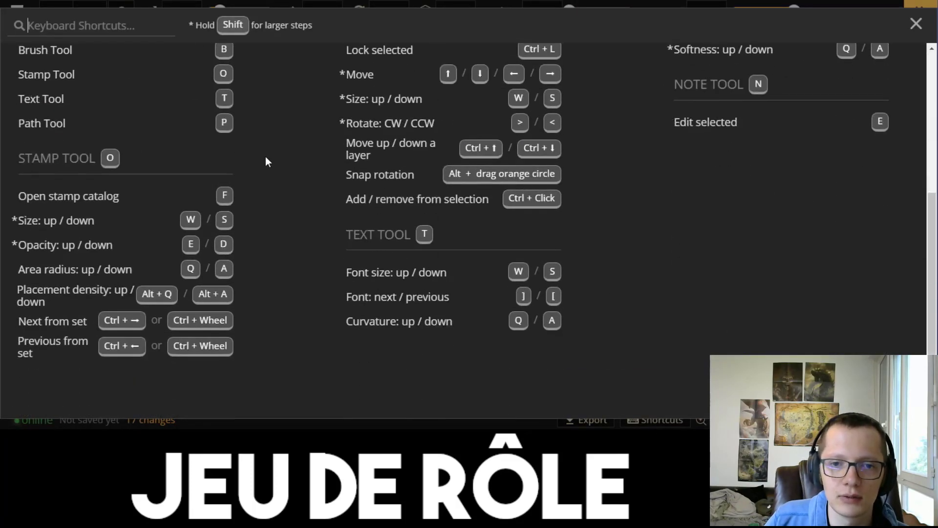
Close the shortcuts list and browse the Fantasy World stamps and their categories in the stamp catalog
{"action": "scroll", "coordinate": [108, 173], "scroll_direction": "up", "scroll_amount": 5}
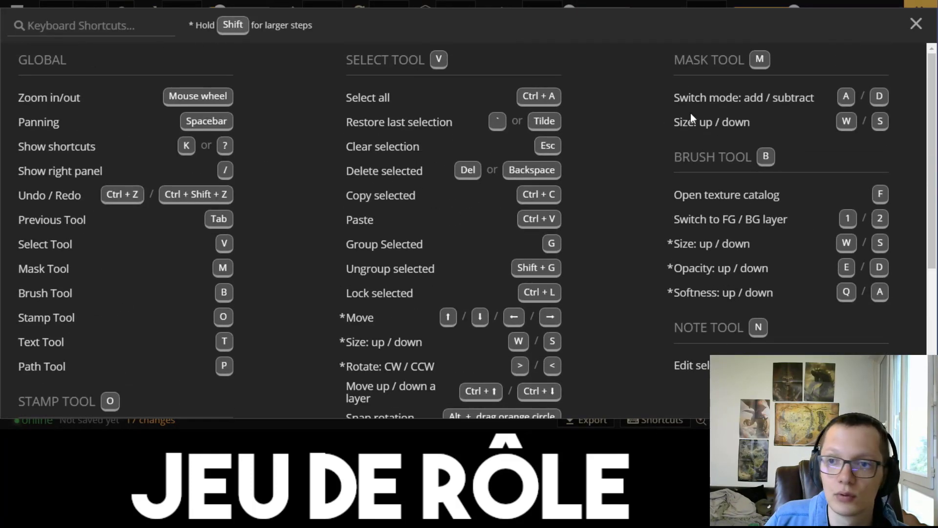
{"action": "left_click", "coordinate": [916, 24]}
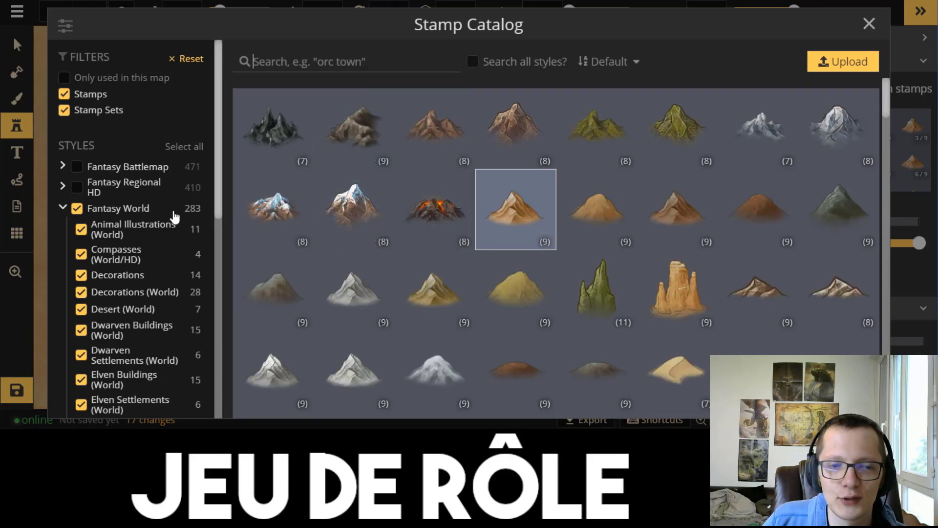
{"action": "scroll", "coordinate": [122, 214], "scroll_direction": "down", "scroll_amount": 5}
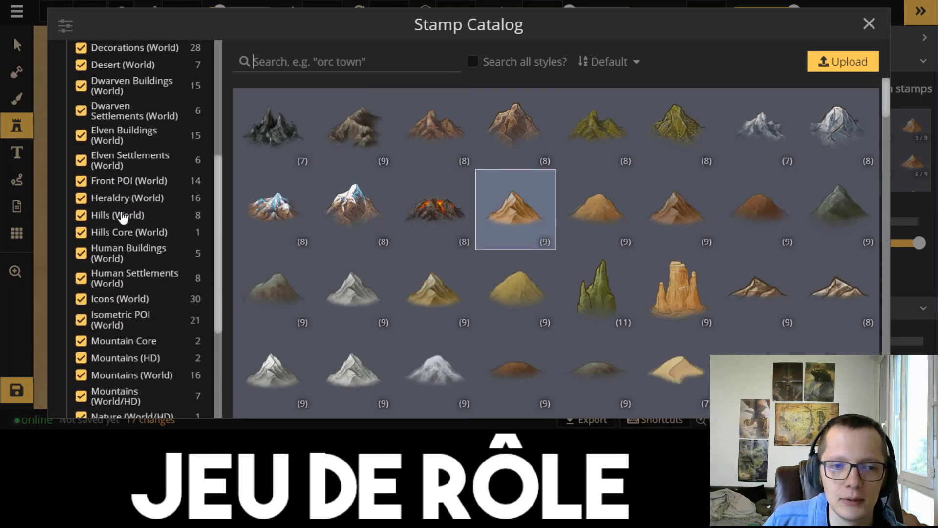
{"action": "scroll", "coordinate": [624, 266], "scroll_direction": "down", "scroll_amount": 15}
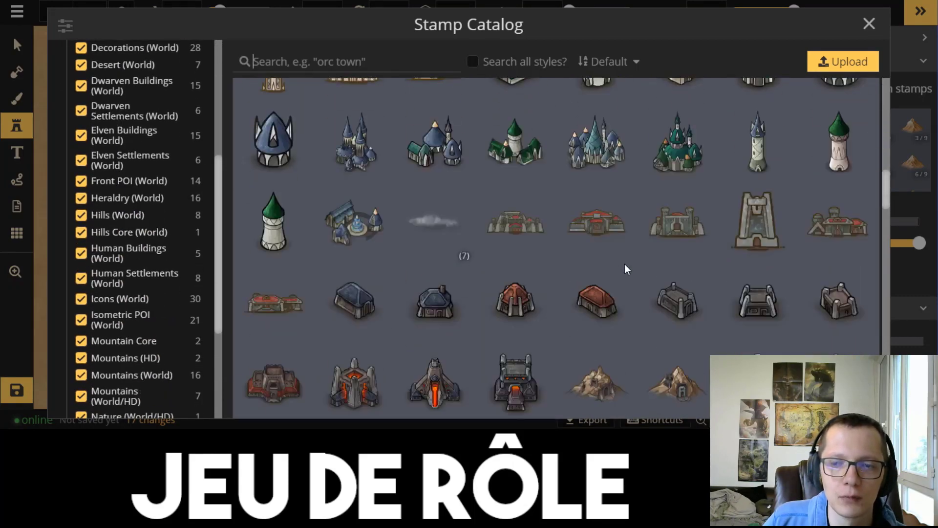
{"action": "scroll", "coordinate": [624, 269], "scroll_direction": "down", "scroll_amount": 2}
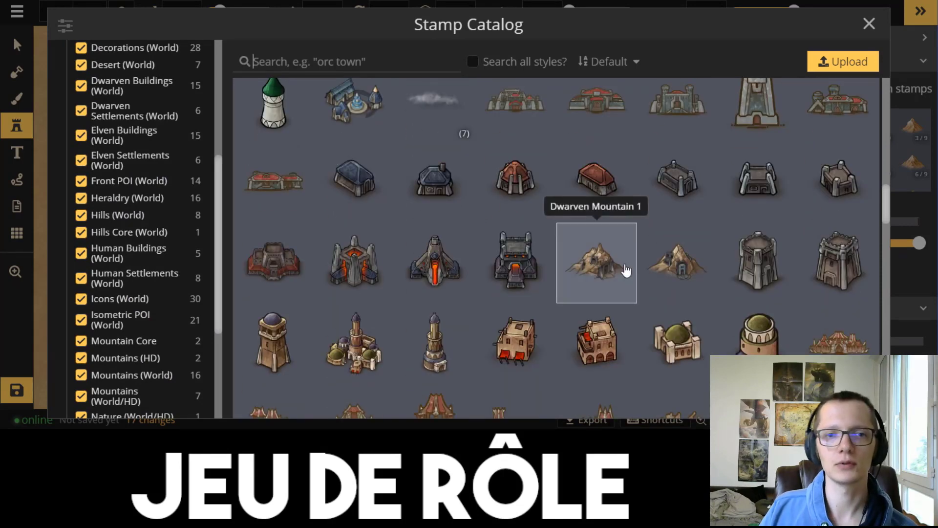
{"action": "scroll", "coordinate": [762, 264], "scroll_direction": "down", "scroll_amount": 3}
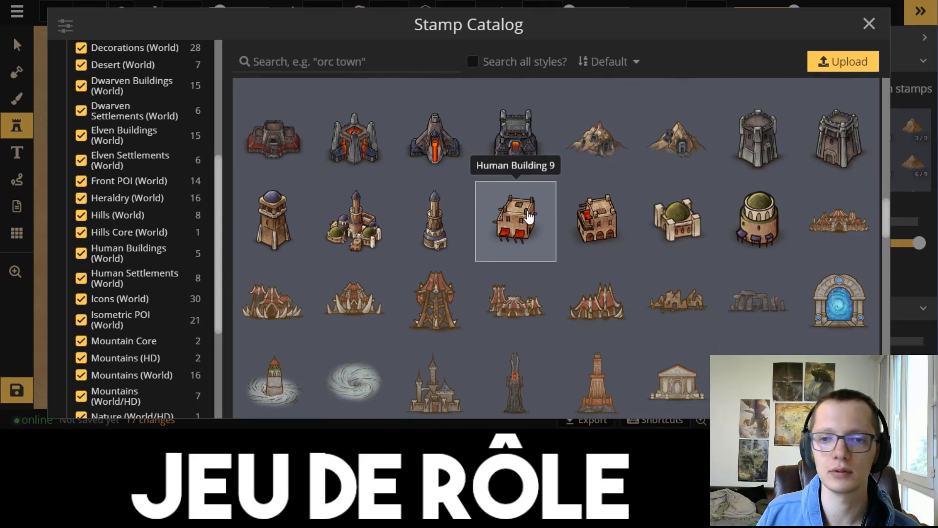
{"action": "scroll", "coordinate": [625, 236], "scroll_direction": "down", "scroll_amount": 10}
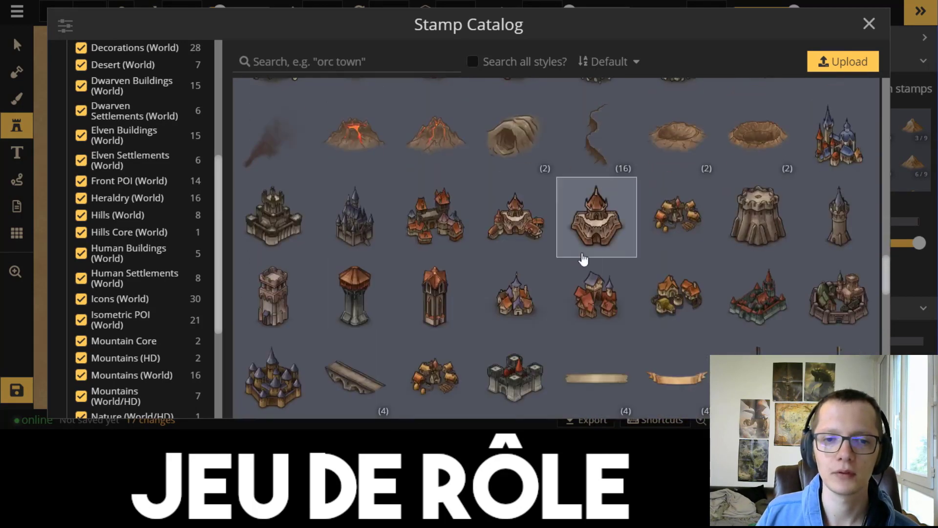
{"action": "scroll", "coordinate": [582, 258], "scroll_direction": "down", "scroll_amount": 5}
{"action": "scroll", "coordinate": [255, 218], "scroll_direction": "up", "scroll_amount": 6}
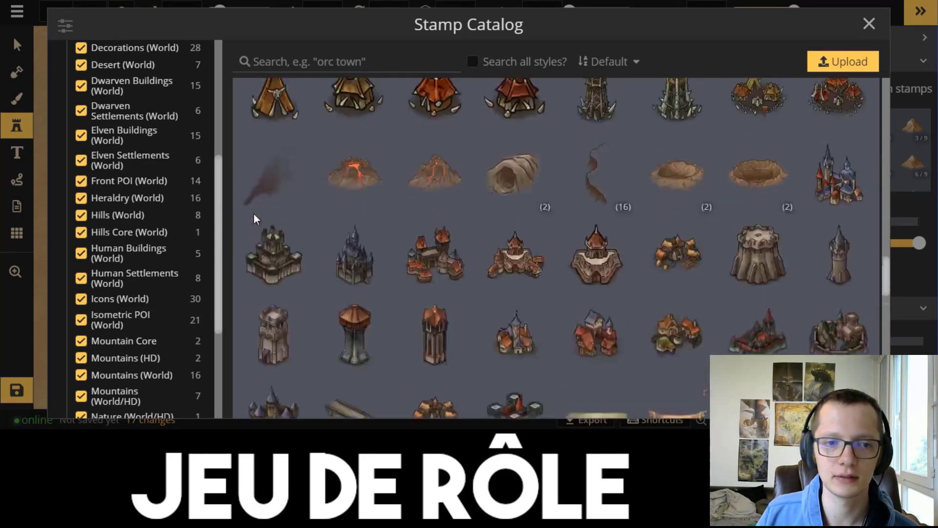
{"action": "scroll", "coordinate": [255, 218], "scroll_direction": "up", "scroll_amount": 3}
{"action": "scroll", "coordinate": [157, 158], "scroll_direction": "up", "scroll_amount": 5}
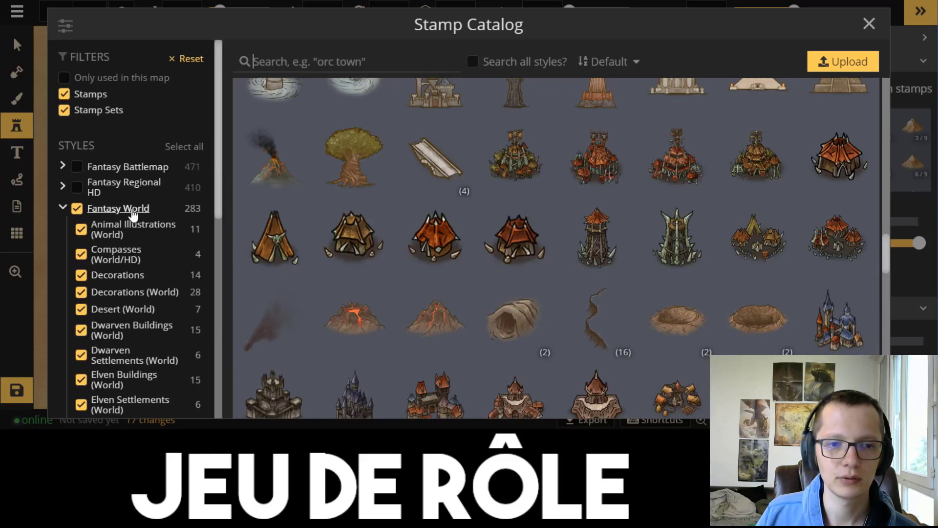
Switch the stamp catalog's style filter from Fantasy World to Parchment World
{"action": "left_click", "coordinate": [68, 207]}
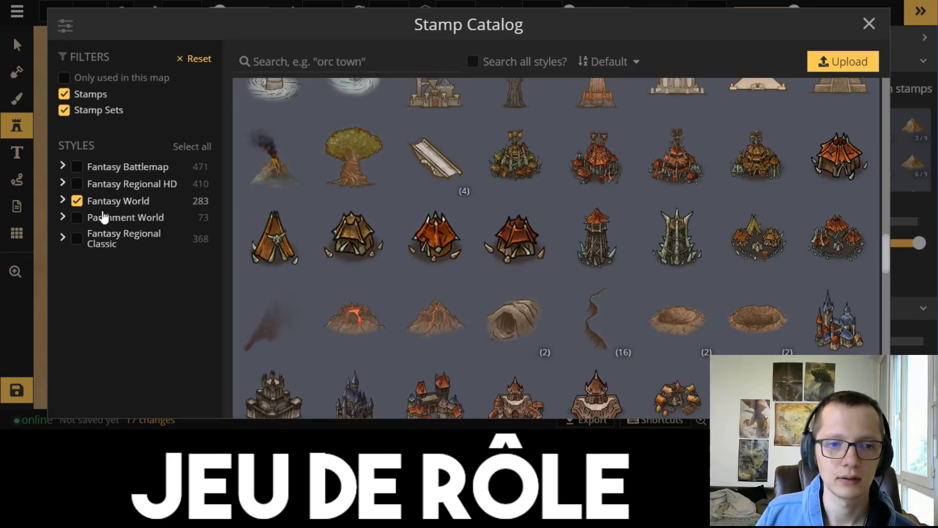
{"action": "left_click", "coordinate": [79, 204]}
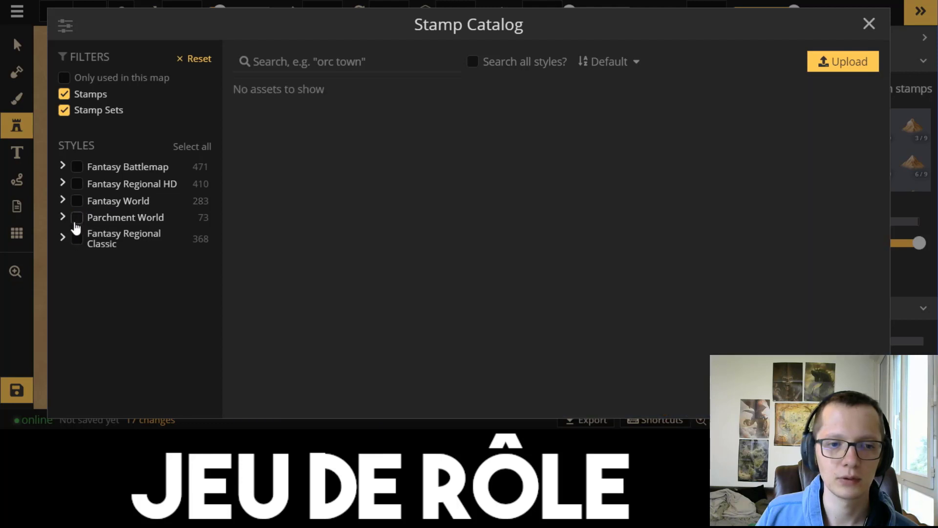
{"action": "left_click", "coordinate": [77, 219]}
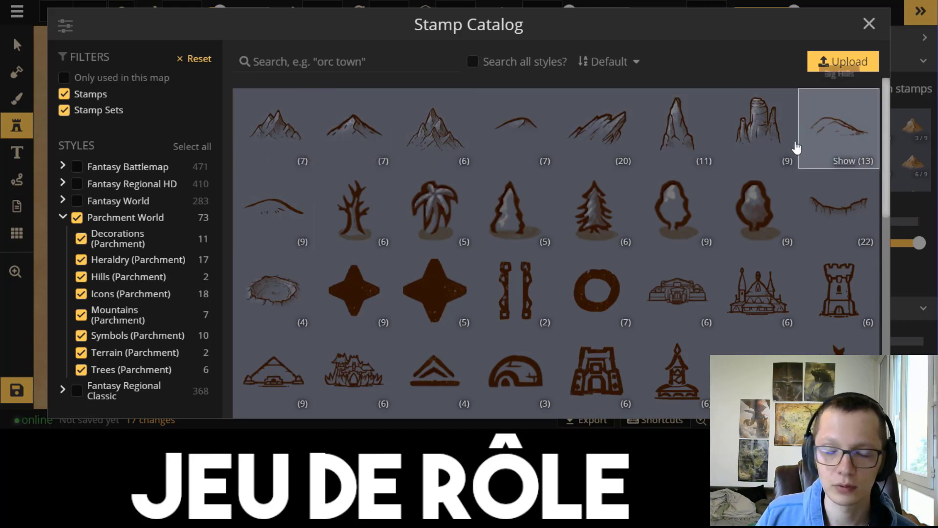
Pick the nine-variant rock pillar stamp set and place a curving range of pillars across the northwestern land
{"action": "left_click", "coordinate": [762, 125]}
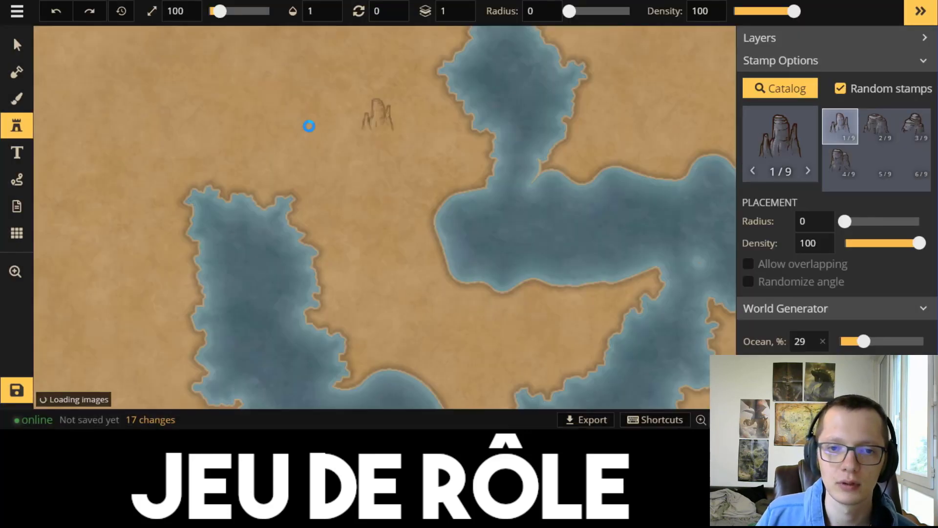
{"action": "mouse_move", "coordinate": [309, 126]}
{"action": "left_mouse_down"}
{"action": "mouse_move", "coordinate": [291, 152]}
{"action": "mouse_move", "coordinate": [316, 154]}
{"action": "mouse_move", "coordinate": [340, 122]}
{"action": "mouse_move", "coordinate": [319, 100]}
{"action": "mouse_move", "coordinate": [225, 94]}
{"action": "mouse_move", "coordinate": [214, 132]}
{"action": "mouse_move", "coordinate": [157, 155]}
{"action": "mouse_move", "coordinate": [140, 142]}
{"action": "mouse_move", "coordinate": [128, 104]}
{"action": "mouse_move", "coordinate": [104, 107]}
{"action": "mouse_move", "coordinate": [111, 165]}
{"action": "mouse_move", "coordinate": [91, 222]}
{"action": "mouse_move", "coordinate": [112, 247]}
{"action": "mouse_move", "coordinate": [119, 184]}
{"action": "left_mouse_up"}
{"action": "left_click_drag", "start_coordinate": [147, 135], "coordinate": [197, 112]}
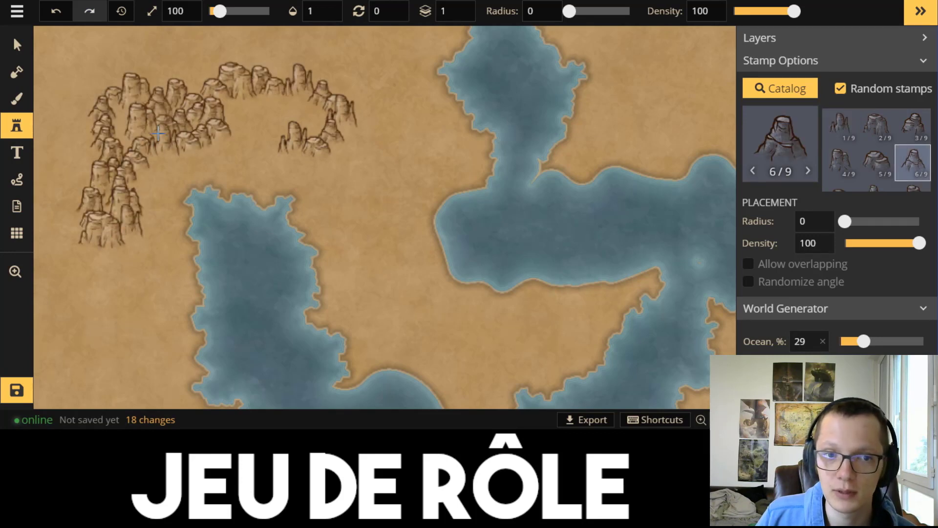
Choose the Parchment World Big Hills stamp set in the catalog and look through its variants
{"action": "left_click", "coordinate": [780, 88]}
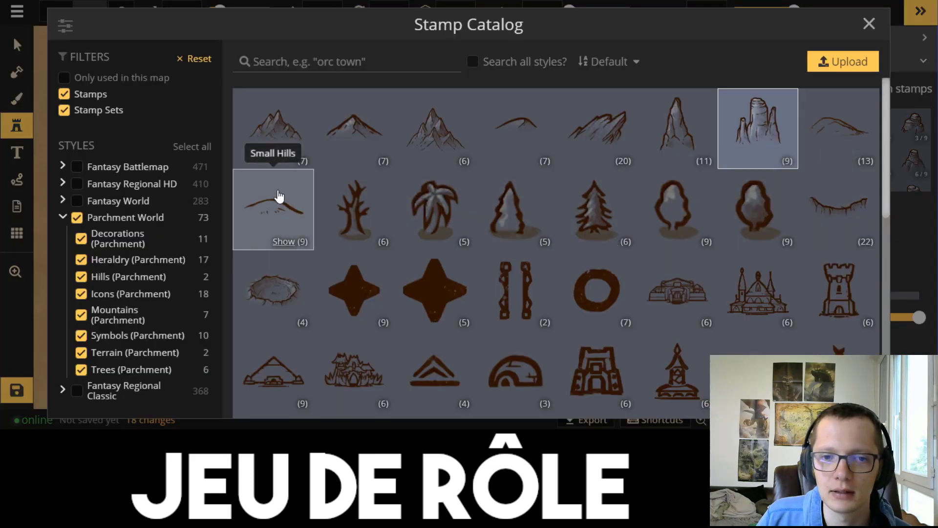
{"action": "left_click", "coordinate": [852, 138]}
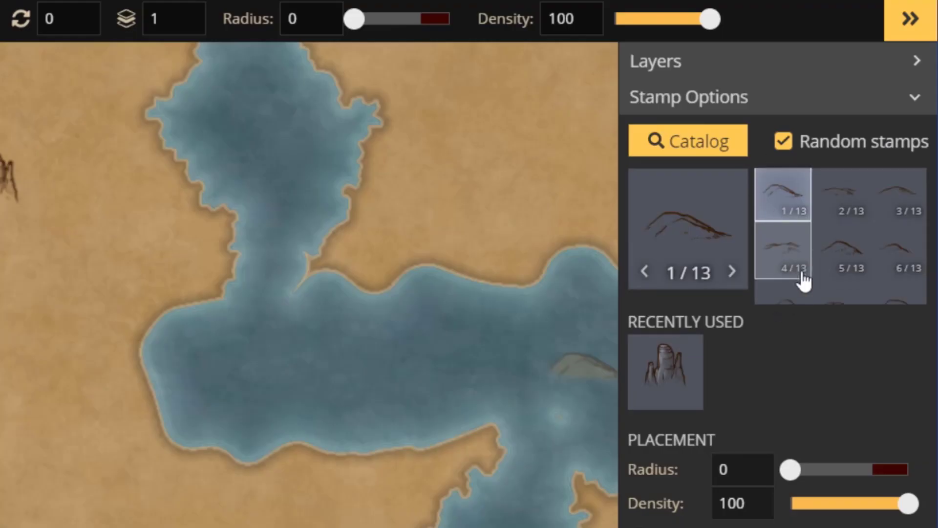
{"action": "scroll", "coordinate": [801, 276], "scroll_direction": "down", "scroll_amount": 1}
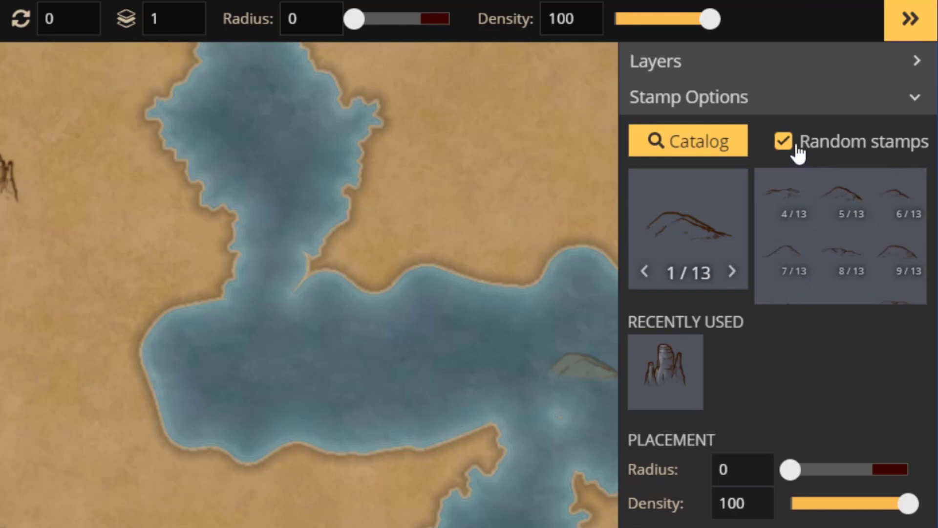
Try stamping a column of one repeated hill variant between the two seas with Random stamps temporarily off, and undo it
{"action": "left_click", "coordinate": [784, 142]}
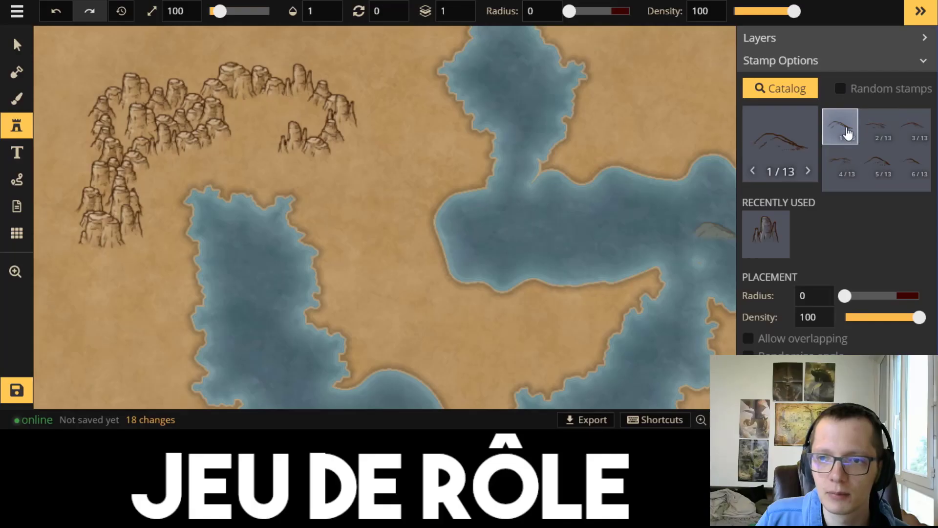
{"action": "left_click_drag", "start_coordinate": [392, 261], "coordinate": [399, 325]}
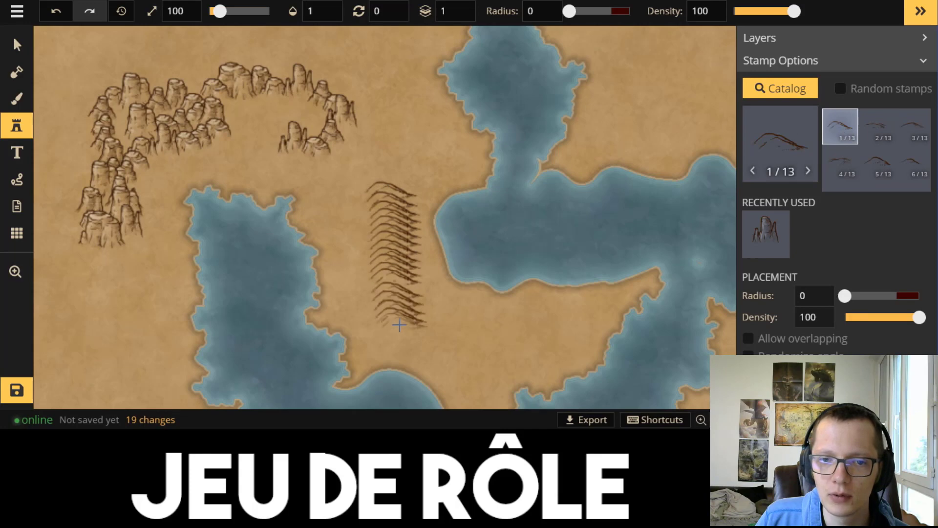
{"action": "left_click", "coordinate": [63, 19]}
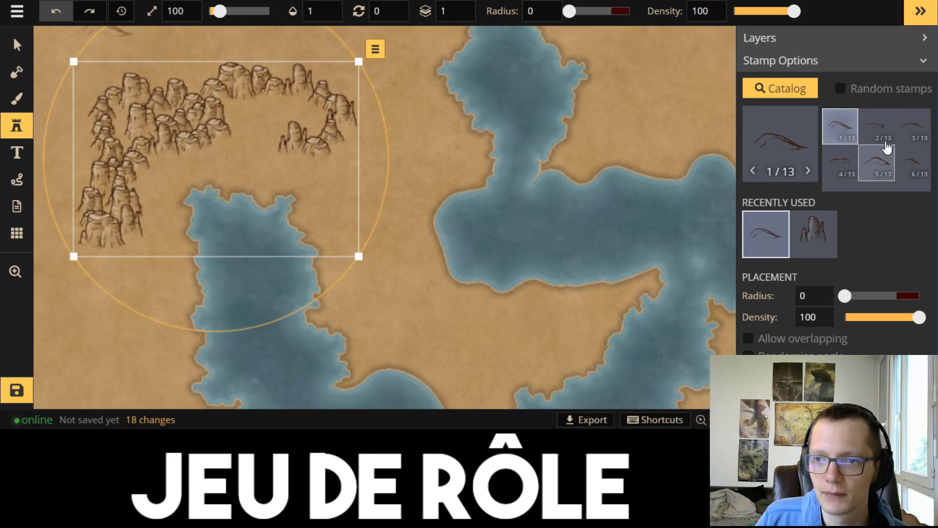
{"action": "left_click", "coordinate": [841, 90]}
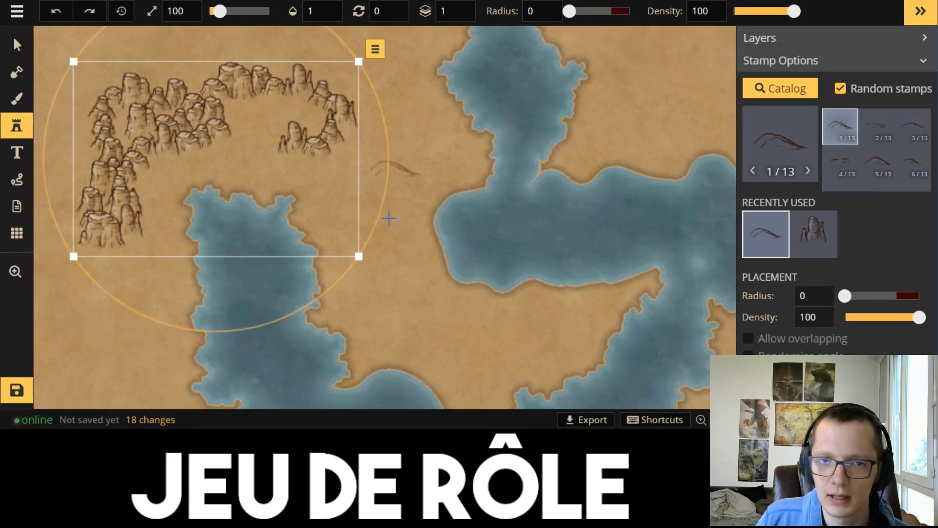
Stamp a long north-south range of random Big Hills between the two seas and a small hill cluster on the southwestern land
{"action": "mouse_move", "coordinate": [415, 333]}
{"action": "left_mouse_down"}
{"action": "mouse_move", "coordinate": [376, 378]}
{"action": "mouse_move", "coordinate": [337, 229]}
{"action": "mouse_move", "coordinate": [337, 195]}
{"action": "mouse_move", "coordinate": [364, 121]}
{"action": "mouse_move", "coordinate": [364, 6]}
{"action": "left_mouse_up"}
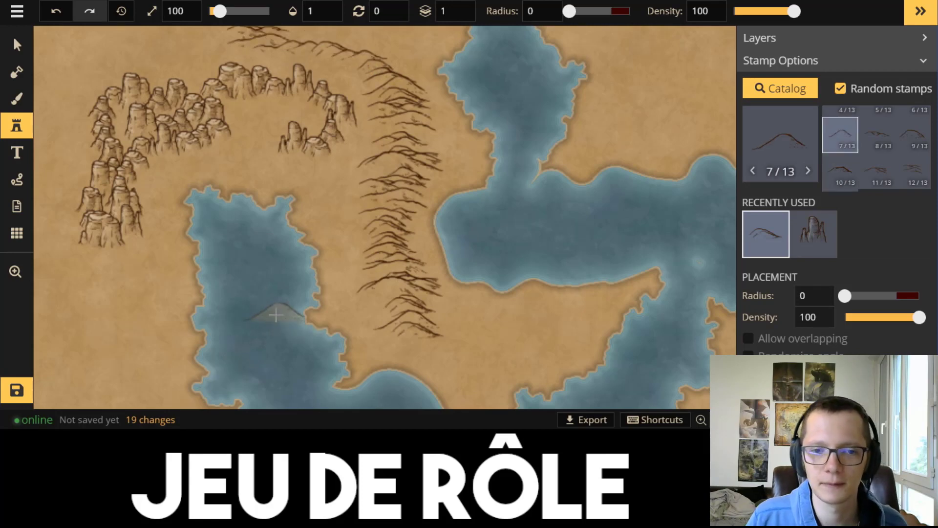
{"action": "key", "text": "space"}
{"action": "left_click_drag", "start_coordinate": [272, 314], "coordinate": [382, 433]}
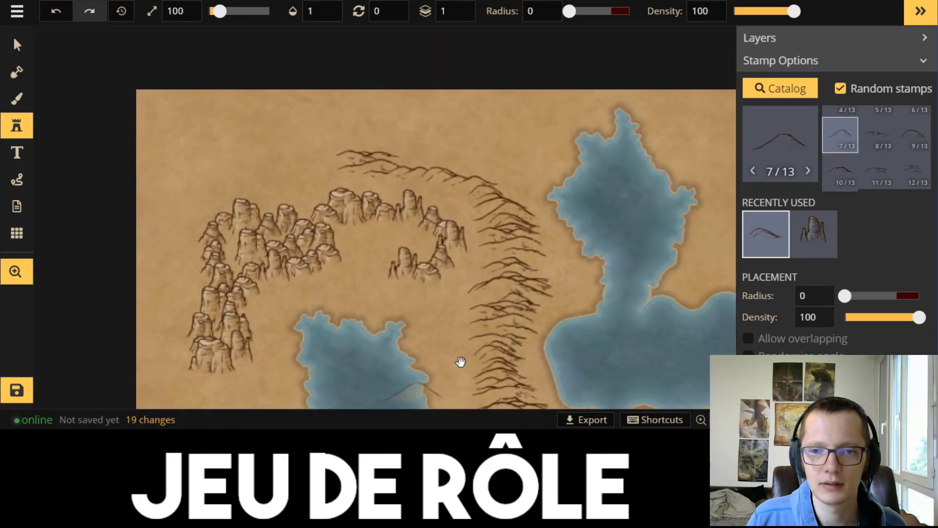
{"action": "left_click_drag", "start_coordinate": [543, 352], "coordinate": [609, 187]}
{"action": "left_click_drag", "start_coordinate": [444, 358], "coordinate": [464, 197]}
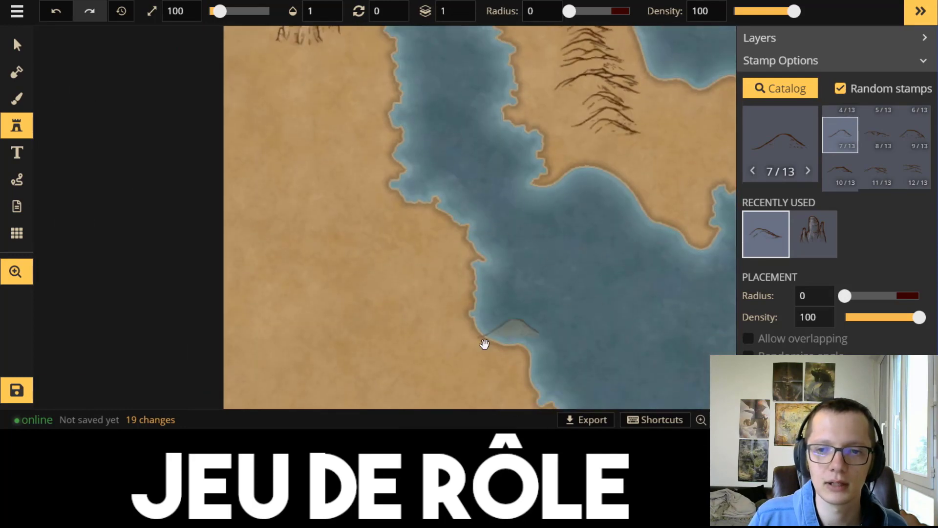
{"action": "left_click_drag", "start_coordinate": [484, 344], "coordinate": [408, 195]}
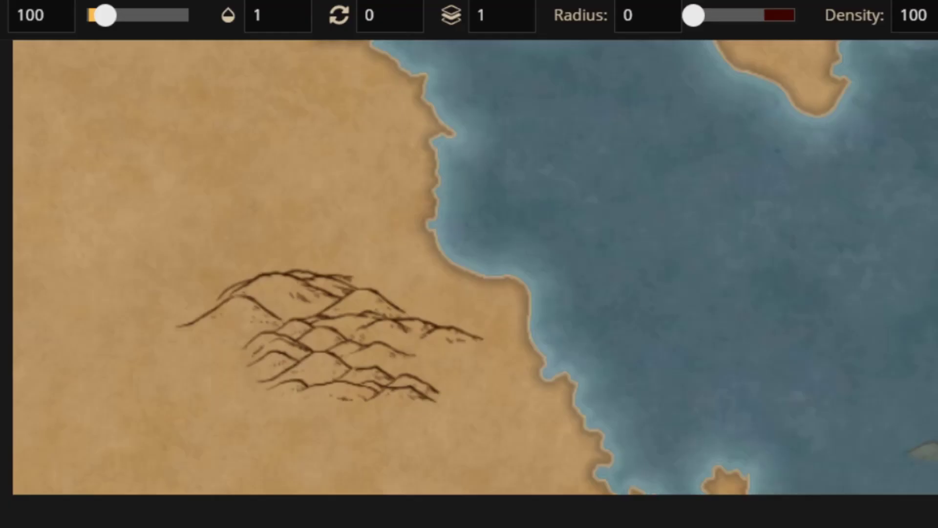
Set the stamp placement radius to 69 and try covering the southwestern land with dense hills, undoing that fill
{"action": "left_click_drag", "start_coordinate": [693, 15], "coordinate": [763, 15]}
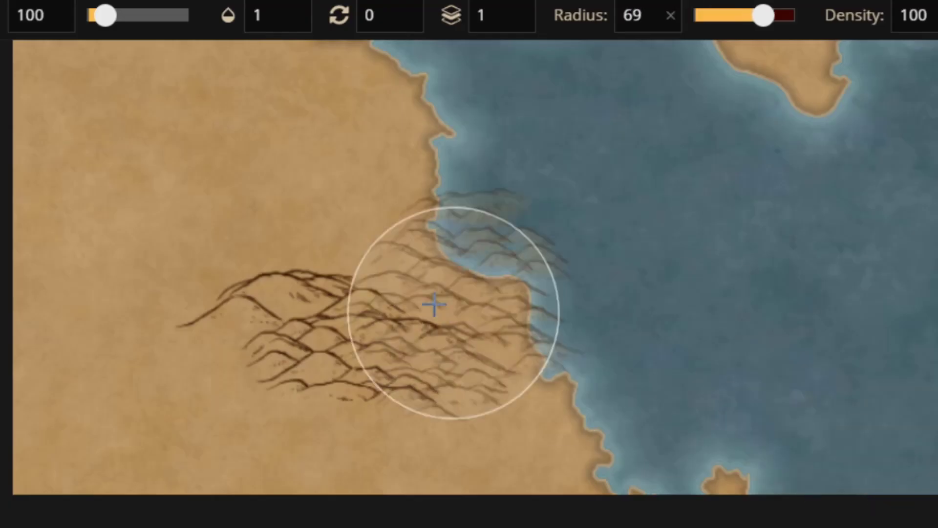
{"action": "mouse_move", "coordinate": [194, 159]}
{"action": "left_mouse_down"}
{"action": "mouse_move", "coordinate": [283, 351]}
{"action": "mouse_move", "coordinate": [130, 146]}
{"action": "mouse_move", "coordinate": [240, 272]}
{"action": "mouse_move", "coordinate": [221, 422]}
{"action": "mouse_move", "coordinate": [518, 426]}
{"action": "mouse_move", "coordinate": [311, 146]}
{"action": "mouse_move", "coordinate": [458, 236]}
{"action": "mouse_move", "coordinate": [738, 332]}
{"action": "left_mouse_up"}
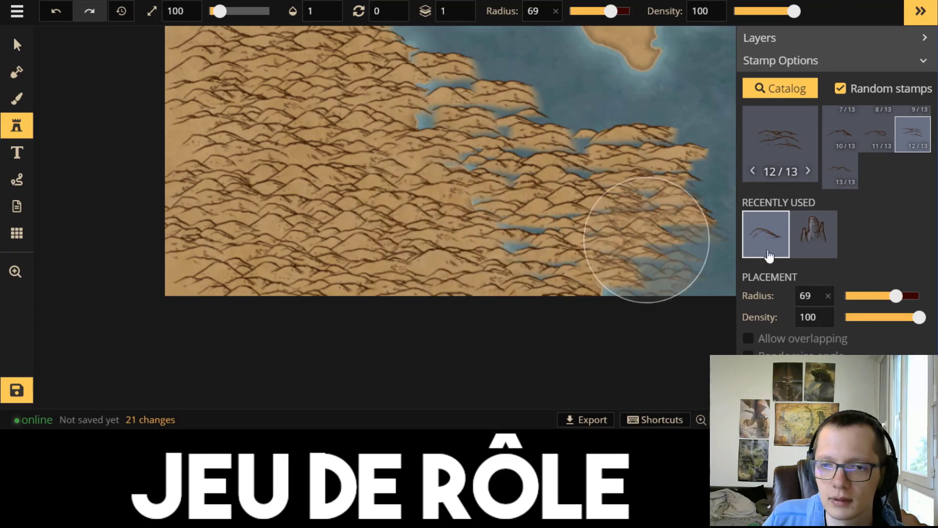
{"action": "left_click", "coordinate": [55, 11]}
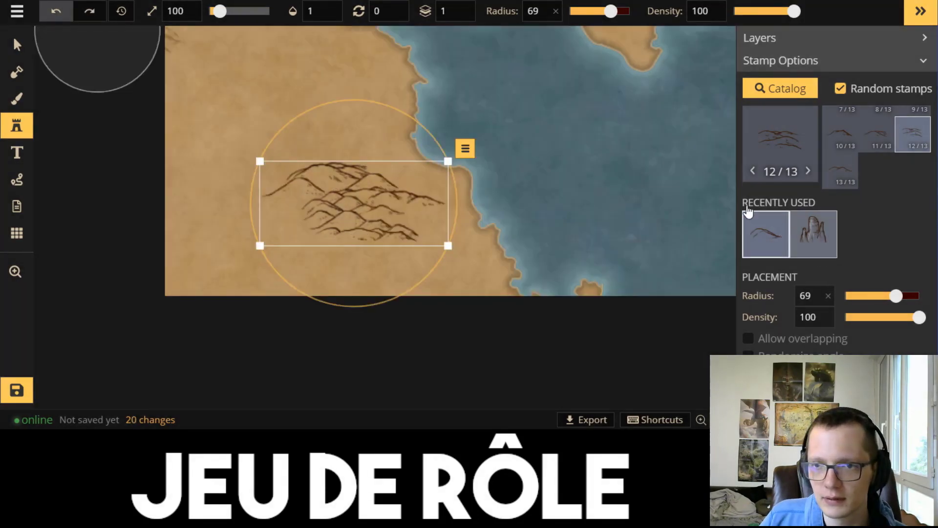
Stamp one cluster of Big Hills with the 69 radius on the land west of the western sea, below the rock pillars
{"action": "scroll", "coordinate": [643, 149], "scroll_direction": "up", "scroll_amount": 3}
{"action": "scroll", "coordinate": [638, 149], "scroll_direction": "down", "scroll_amount": 3}
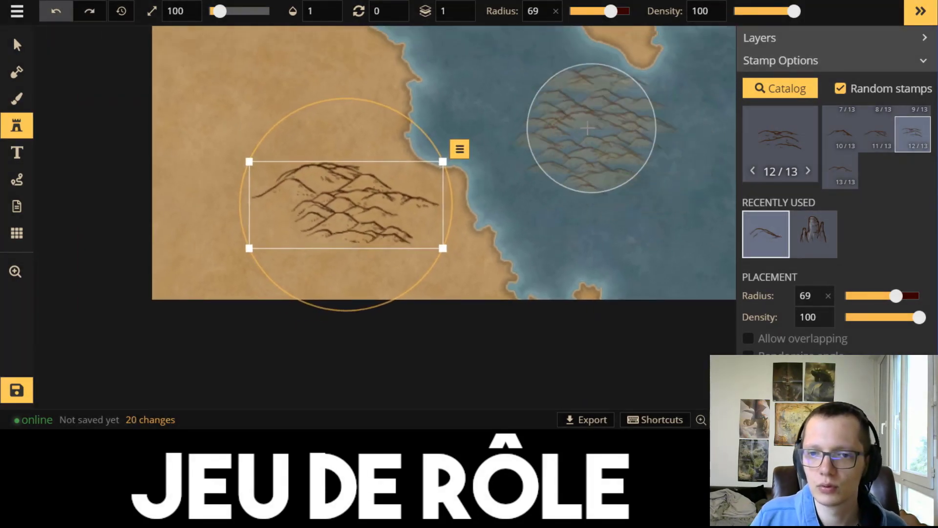
{"action": "key", "text": "space"}
{"action": "left_click_drag", "start_coordinate": [580, 151], "coordinate": [594, 319]}
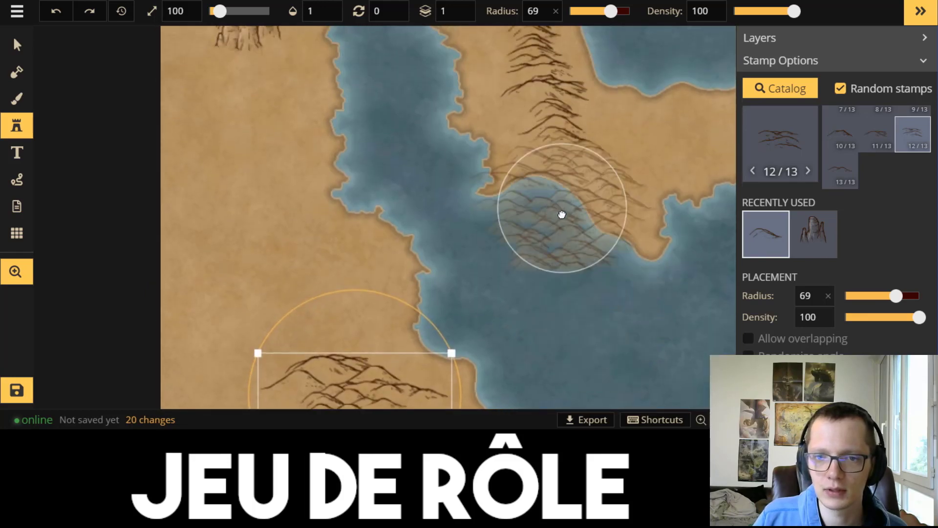
{"action": "left_click_drag", "start_coordinate": [561, 211], "coordinate": [596, 325]}
{"action": "left_click", "coordinate": [881, 44]}
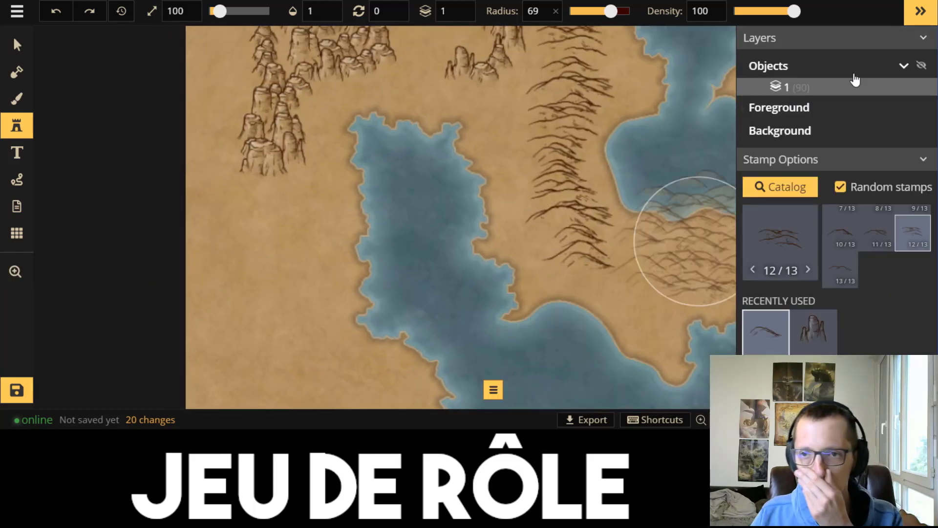
{"action": "left_click", "coordinate": [813, 38]}
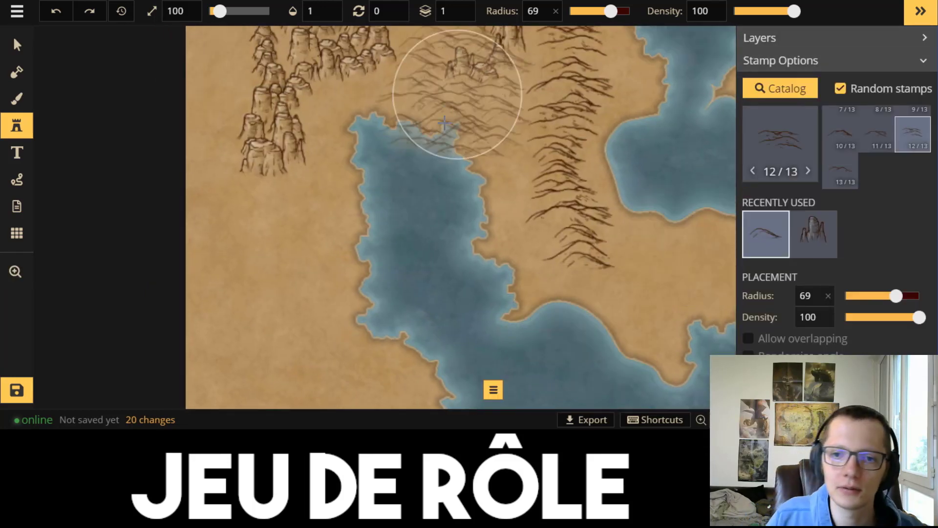
{"action": "left_click", "coordinate": [268, 268]}
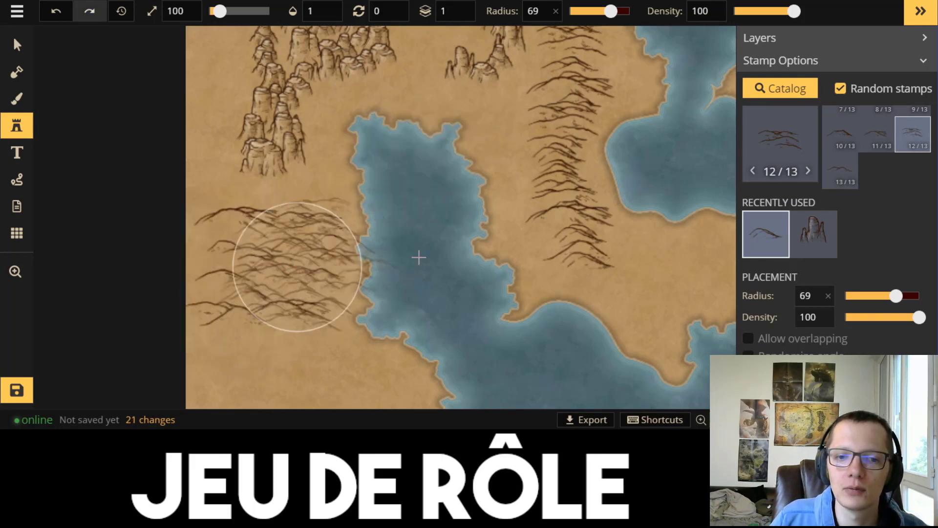
Choose the ring symbol stamp from the Parchment World catalog and stamp several rings over the hill cluster west of the western sea
{"action": "left_click", "coordinate": [795, 154]}
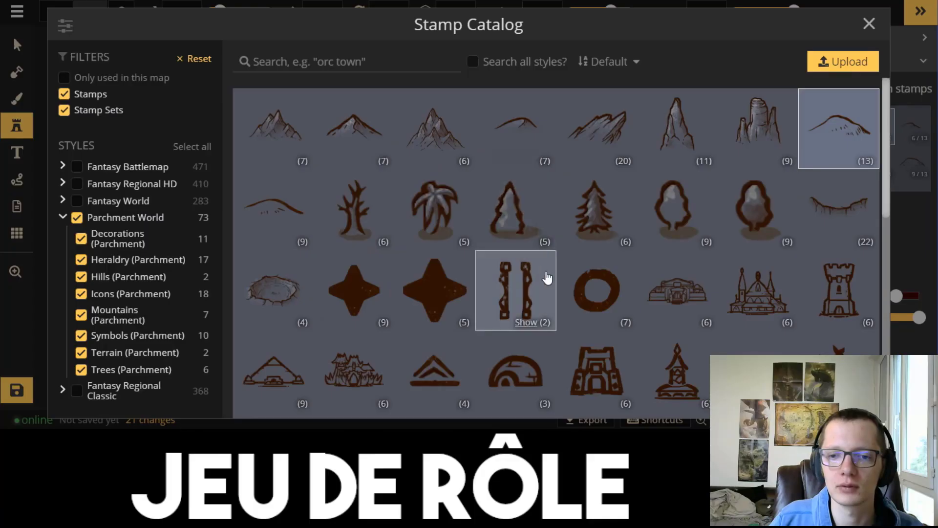
{"action": "left_click", "coordinate": [596, 289]}
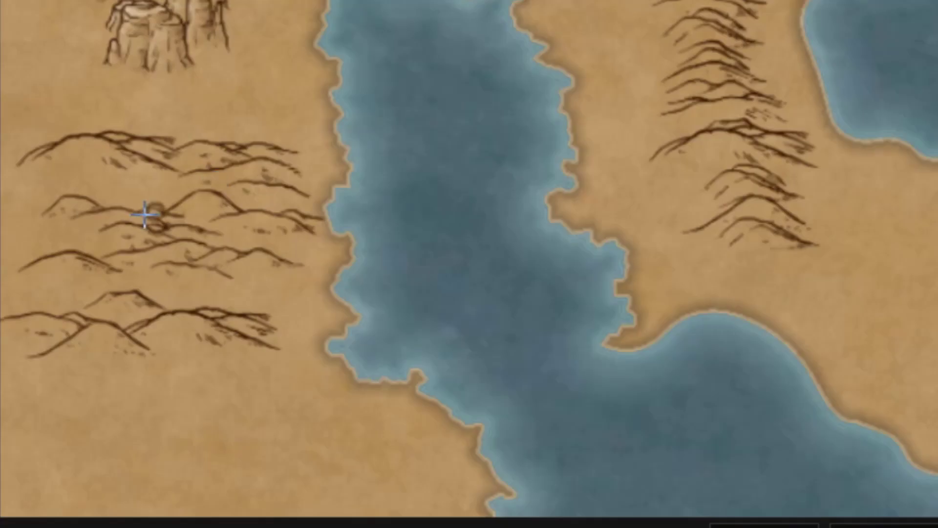
{"action": "left_click", "coordinate": [172, 224]}
{"action": "left_click", "coordinate": [147, 284]}
{"action": "left_click", "coordinate": [97, 305]}
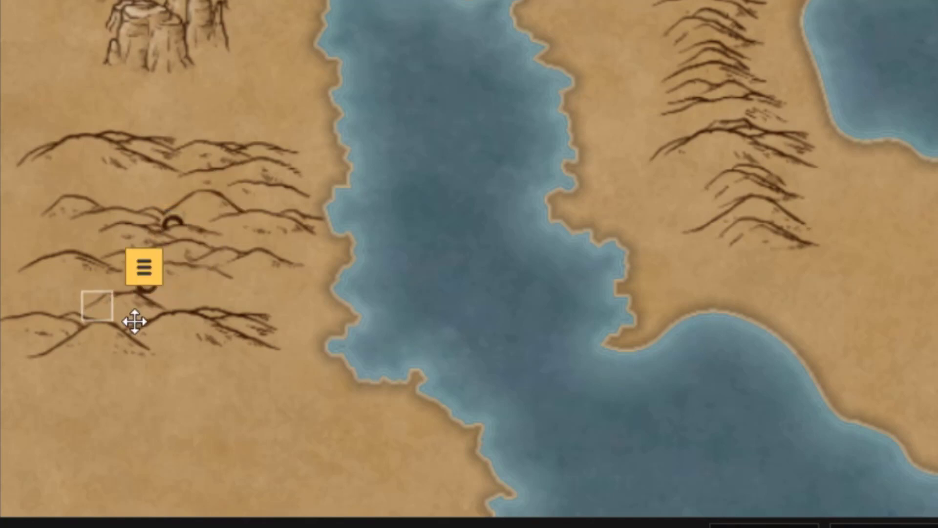
{"action": "left_click", "coordinate": [138, 322]}
{"action": "left_click", "coordinate": [217, 320]}
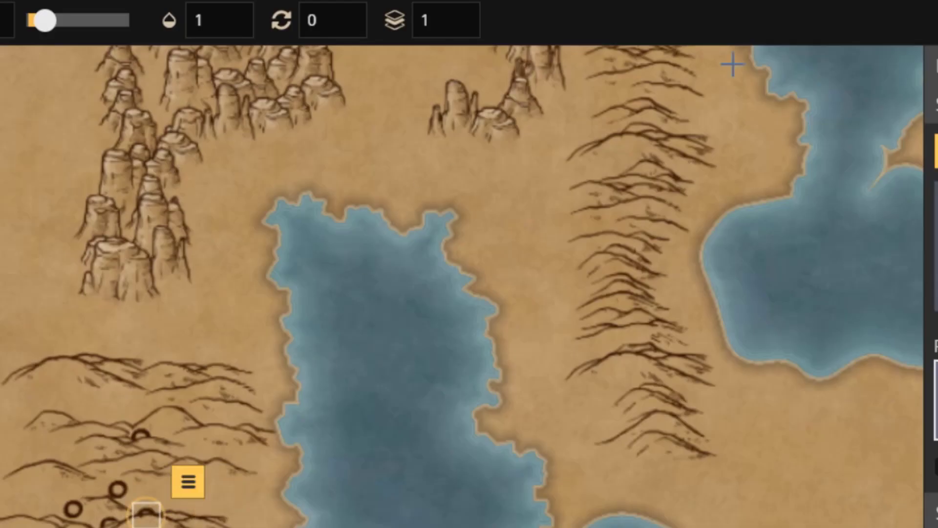
Set the stamp layer to 2 and stamp rings down the western rock pillars and across the hill cluster below them
{"action": "left_click", "coordinate": [458, 25]}
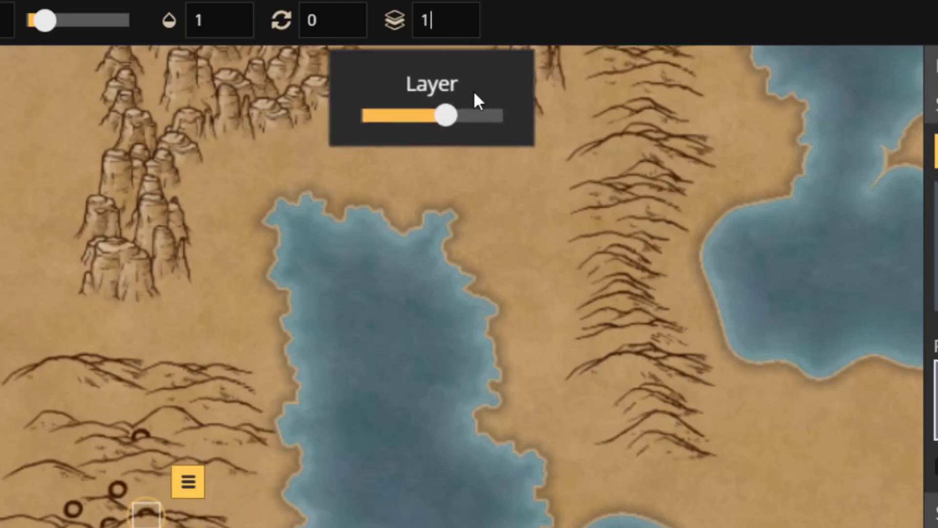
{"action": "left_click_drag", "start_coordinate": [445, 121], "coordinate": [459, 121]}
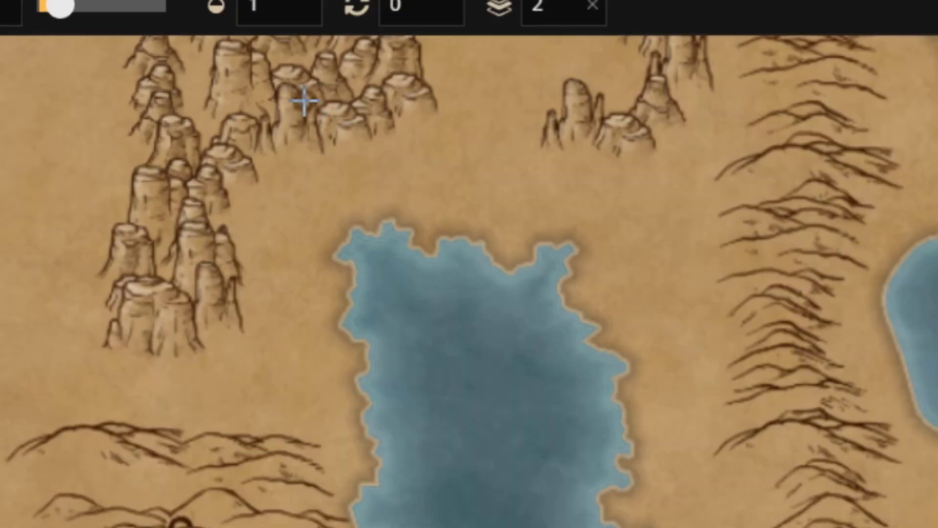
{"action": "left_click", "coordinate": [304, 101]}
{"action": "left_click", "coordinate": [202, 167]}
{"action": "left_click", "coordinate": [157, 239]}
{"action": "left_click", "coordinate": [176, 316]}
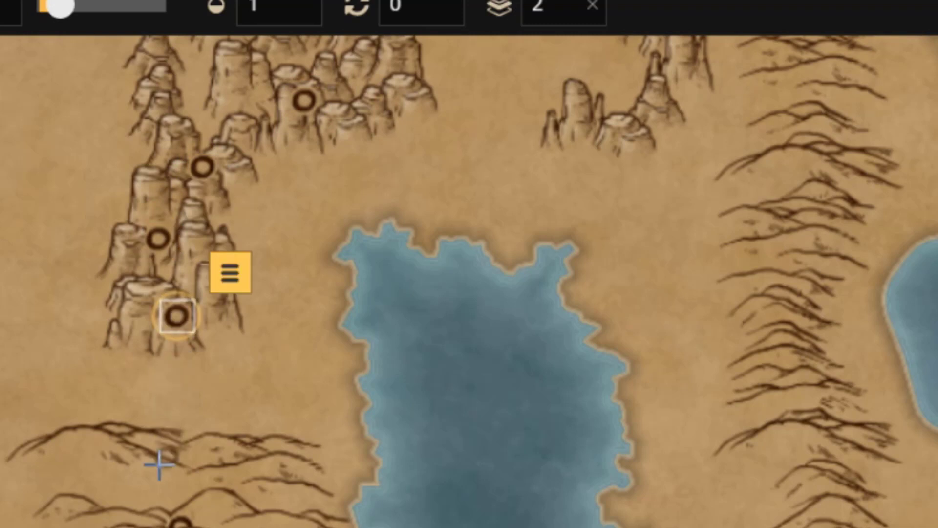
{"action": "left_click", "coordinate": [100, 507]}
{"action": "left_click", "coordinate": [254, 488]}
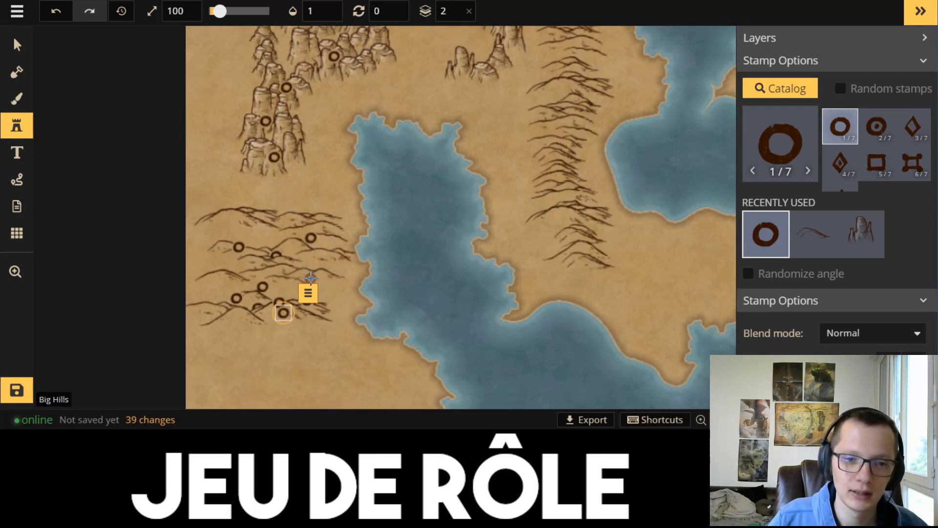
{"action": "left_click", "coordinate": [310, 278]}
{"action": "left_click", "coordinate": [291, 240]}
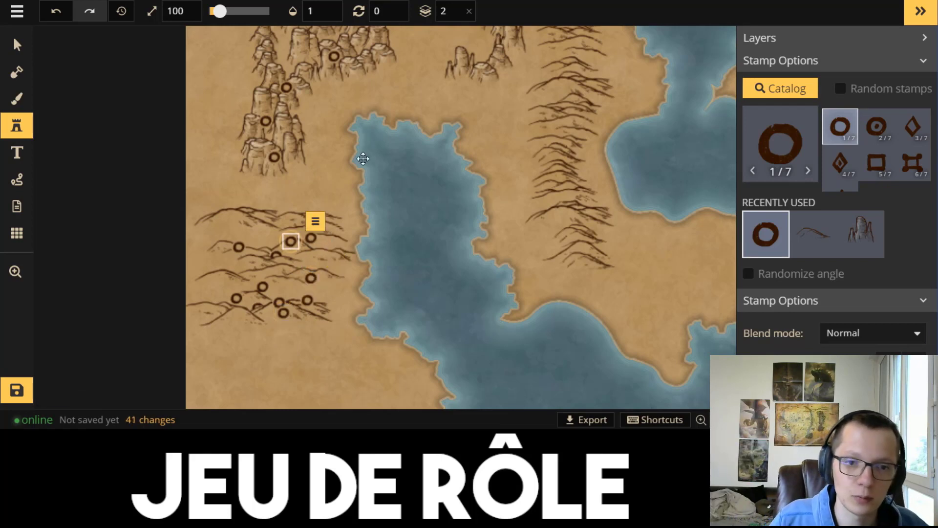
Lower the layer of the last ring stamped on the hill cluster to 0
{"action": "left_click", "coordinate": [468, 11]}
{"action": "mouse_move", "coordinate": [463, 20]}
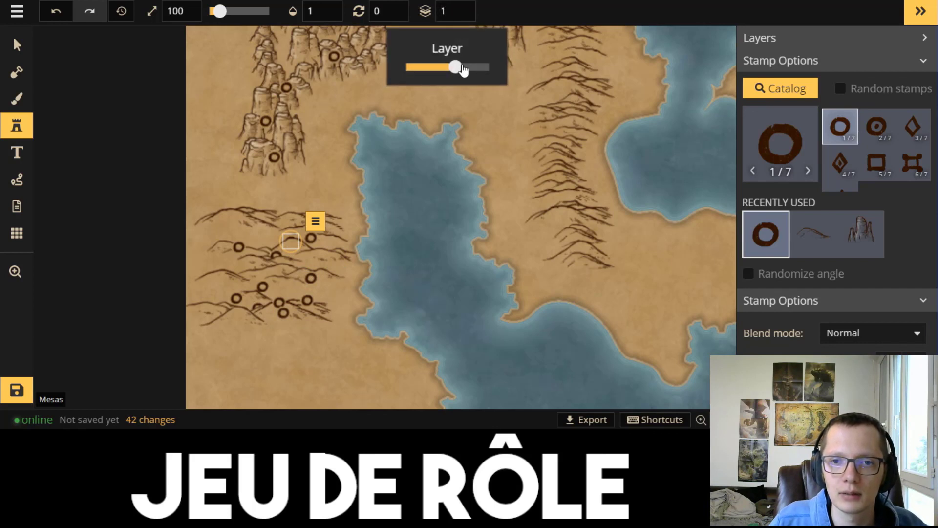
{"action": "left_click_drag", "start_coordinate": [405, 67], "coordinate": [604, 84]}
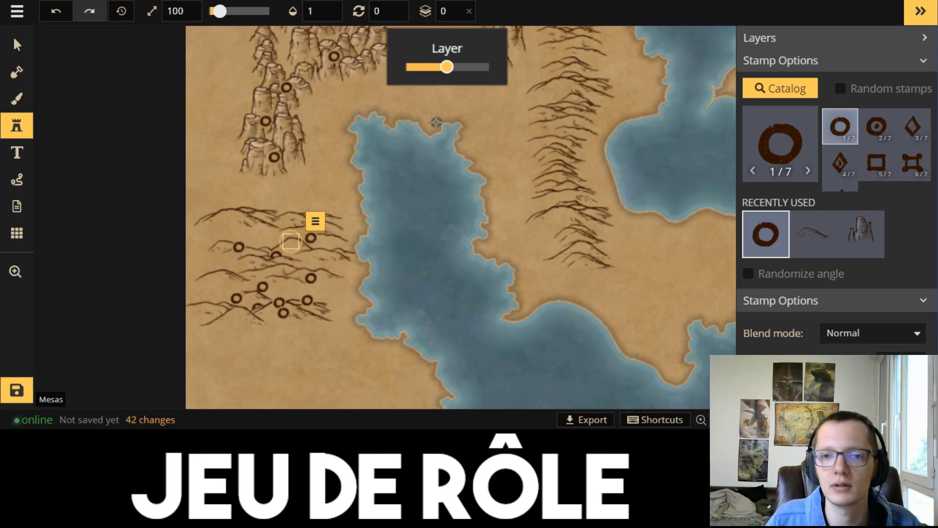
Browse the Parchment World stamp catalog, choose the set of 22 Cliffs stamps, and enable Random stamps
{"action": "left_click", "coordinate": [762, 149]}
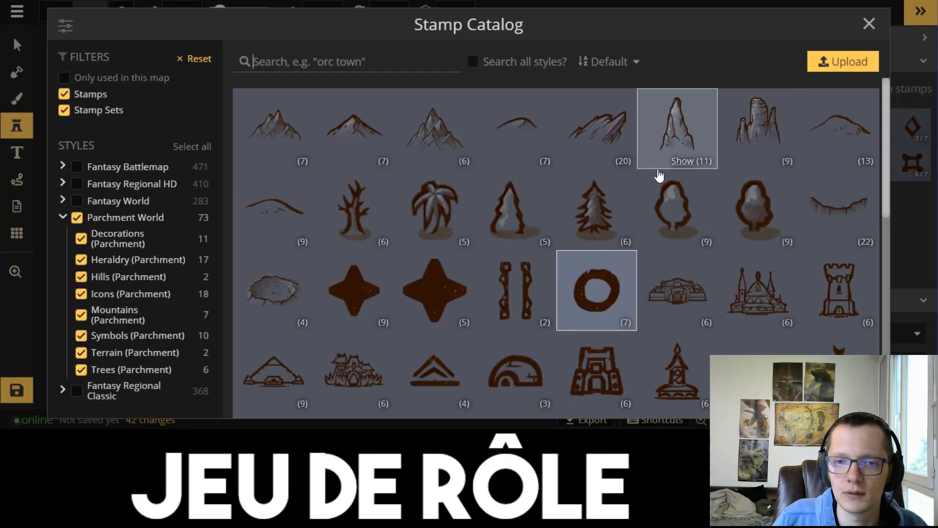
{"action": "scroll", "coordinate": [512, 205], "scroll_direction": "down", "scroll_amount": 5}
{"action": "scroll", "coordinate": [512, 205], "scroll_direction": "down", "scroll_amount": 3}
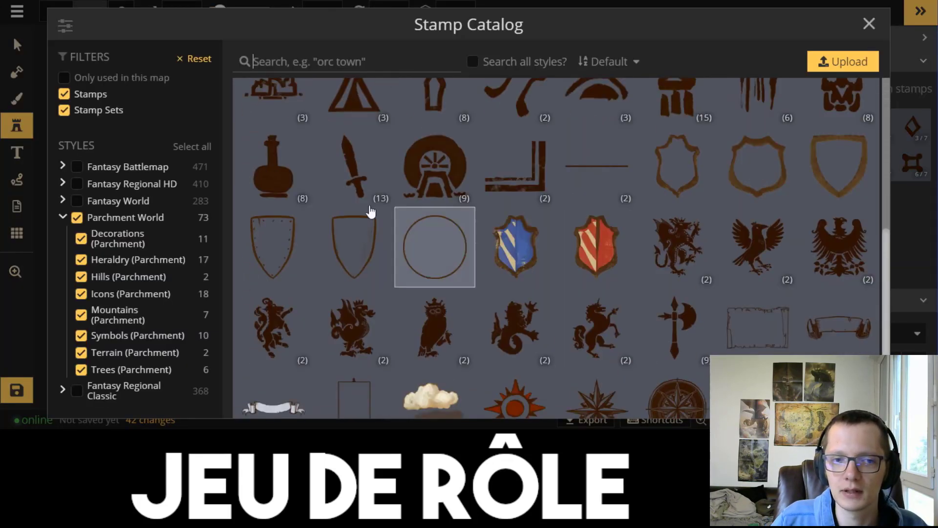
{"action": "scroll", "coordinate": [512, 259], "scroll_direction": "down", "scroll_amount": 3}
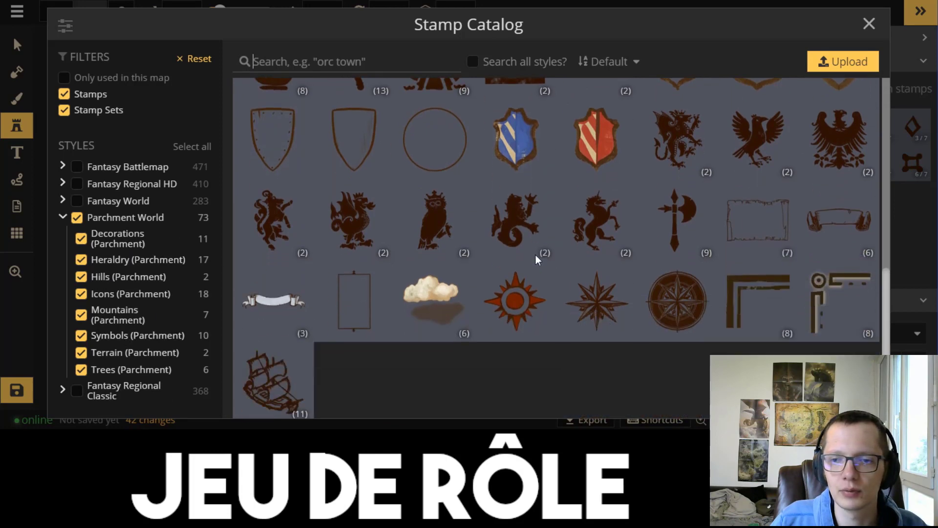
{"action": "scroll", "coordinate": [522, 318], "scroll_direction": "up", "scroll_amount": 8}
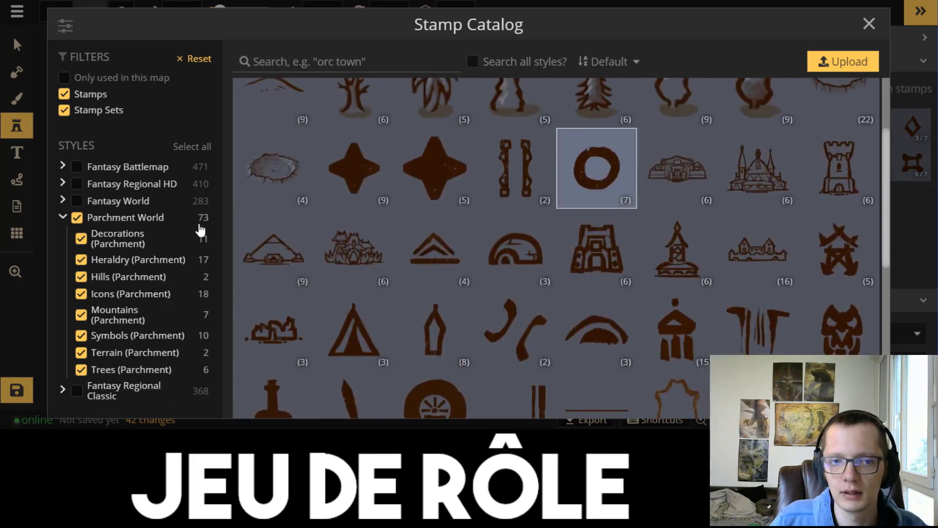
{"action": "scroll", "coordinate": [361, 200], "scroll_direction": "down", "scroll_amount": 6}
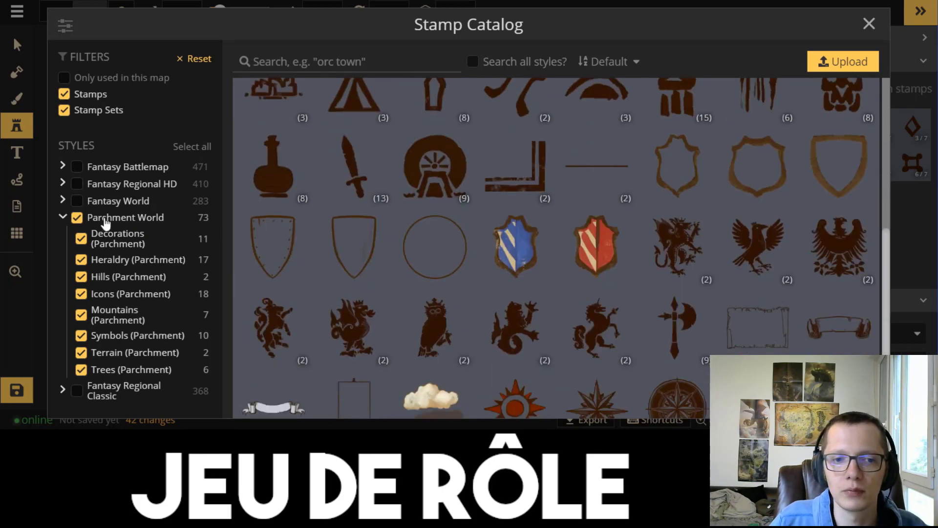
{"action": "scroll", "coordinate": [394, 242], "scroll_direction": "up", "scroll_amount": 6}
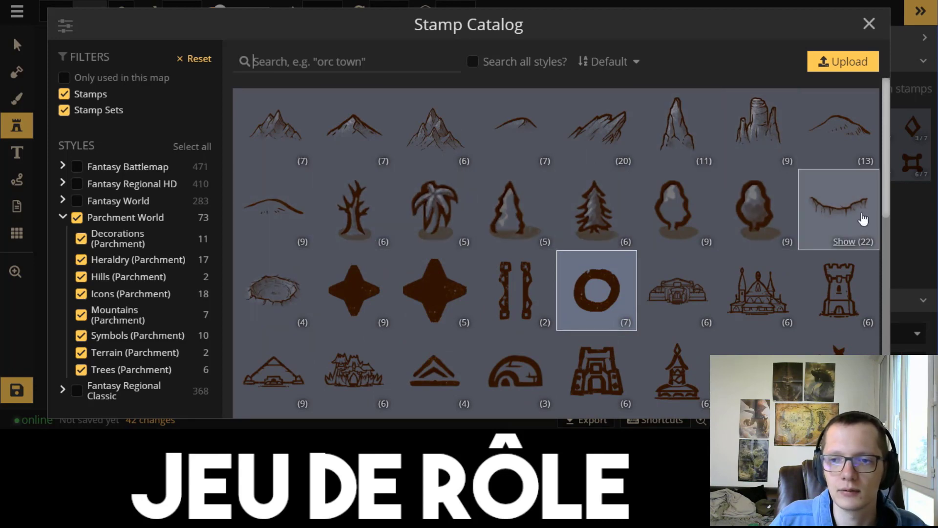
{"action": "left_click", "coordinate": [844, 215]}
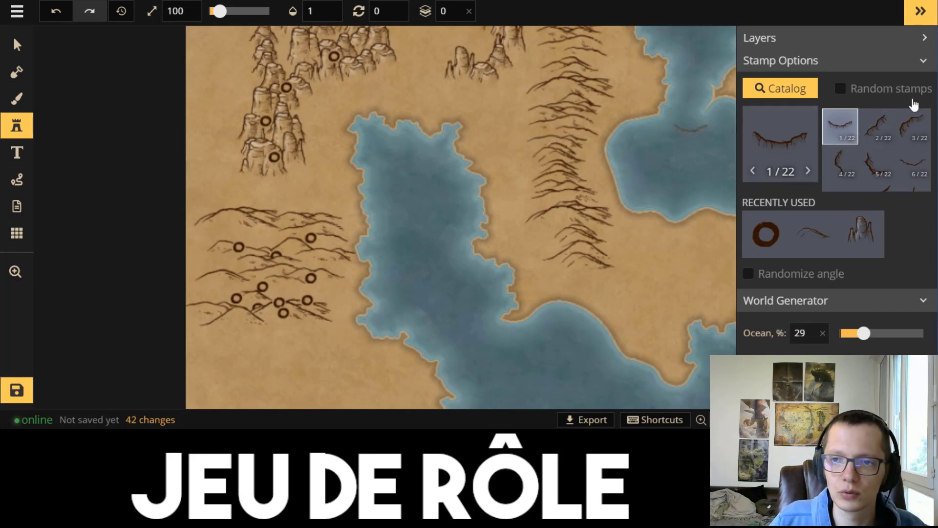
{"action": "left_click", "coordinate": [839, 91]}
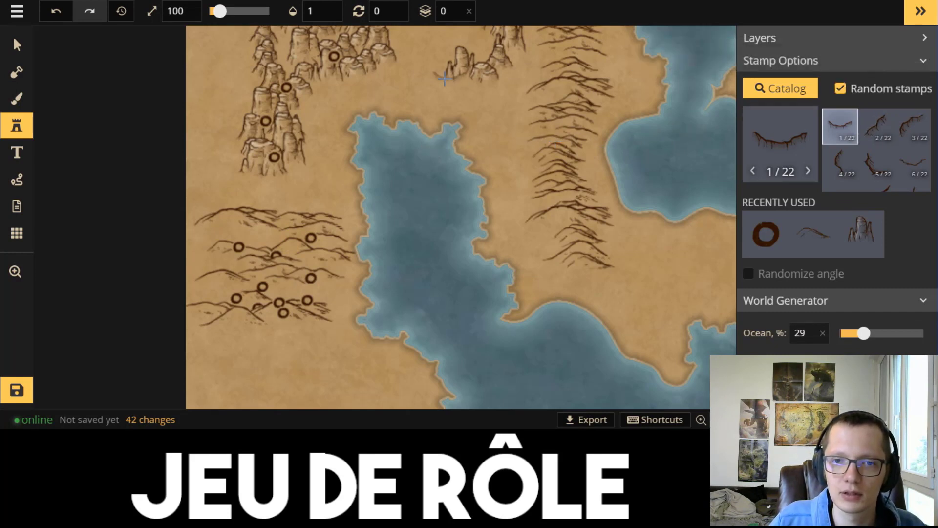
Scatter random Cliffs stamps over the land north, east and west of the western sea and along the southeastern peninsula
{"action": "left_click", "coordinate": [363, 109]}
{"action": "left_click_drag", "start_coordinate": [370, 108], "coordinate": [442, 103]}
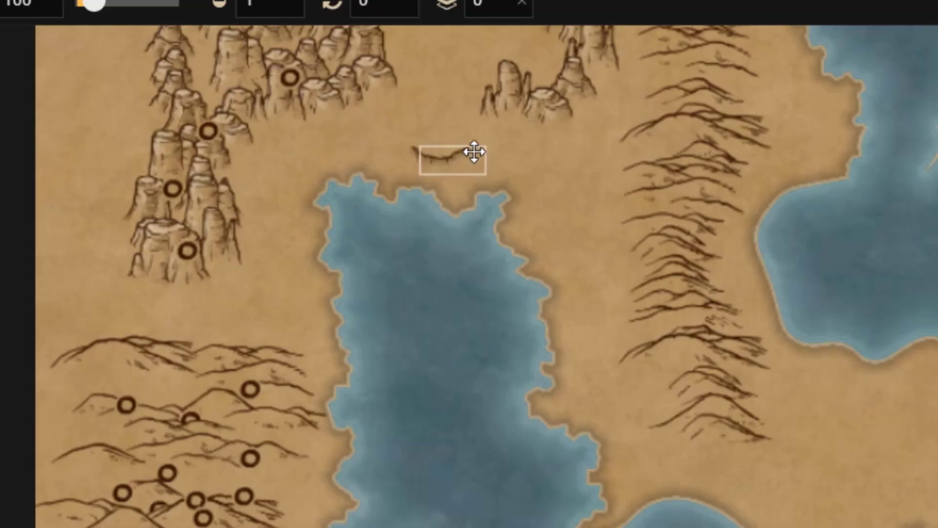
{"action": "left_click", "coordinate": [416, 121]}
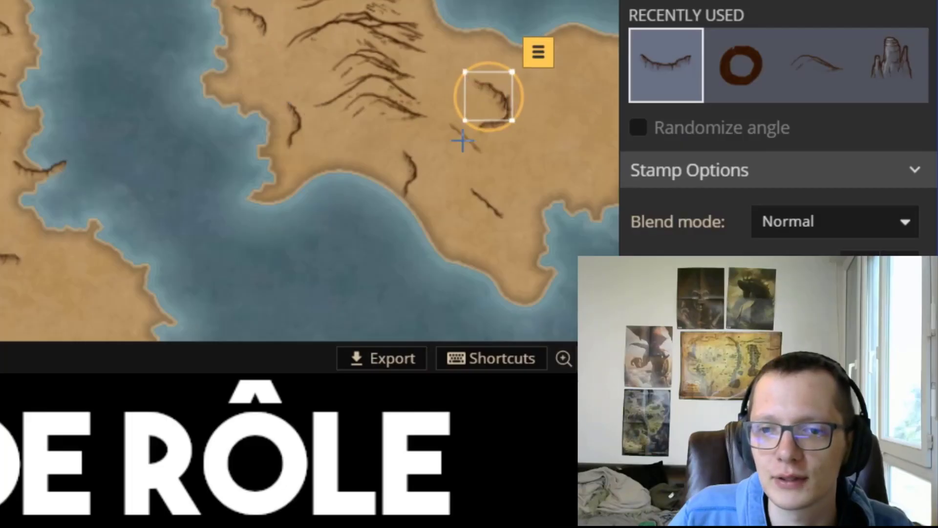
{"action": "left_click", "coordinate": [636, 309]}
{"action": "left_click", "coordinate": [389, 219]}
{"action": "left_click", "coordinate": [389, 192]}
{"action": "left_click", "coordinate": [518, 116]}
{"action": "left_click", "coordinate": [555, 97]}
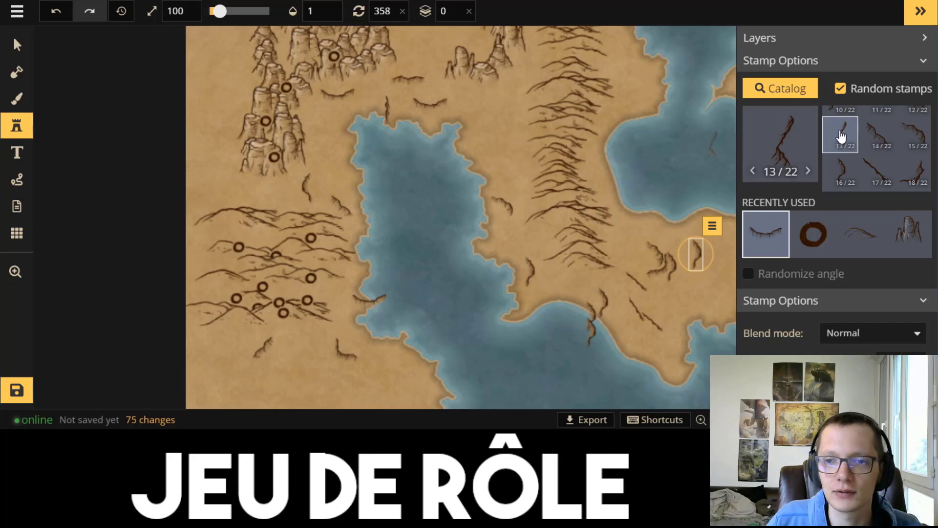
Stamp a cliff line running south from the rock pillars northeast of the western sea, and more cliffs along that sea's northwest shore
{"action": "scroll", "coordinate": [840, 135], "scroll_direction": "down", "scroll_amount": 2}
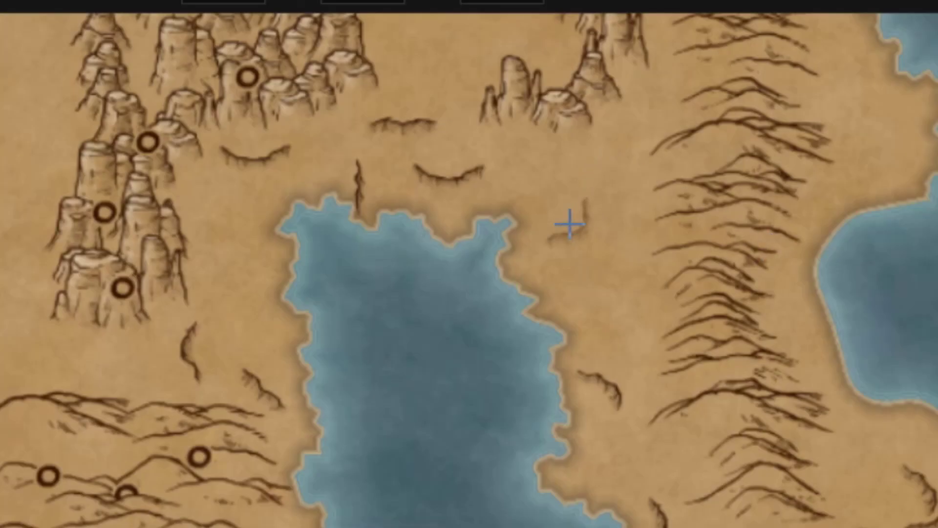
{"action": "left_click", "coordinate": [485, 126]}
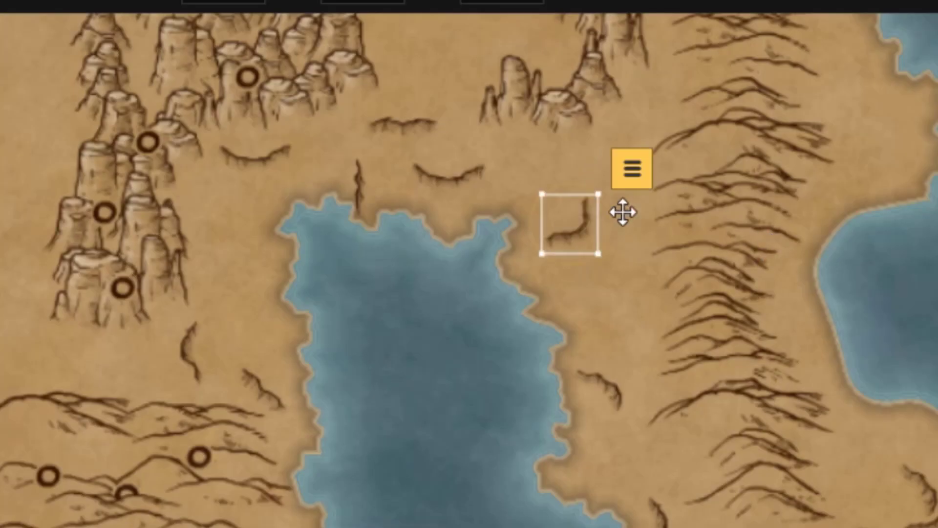
{"action": "left_click", "coordinate": [591, 167]}
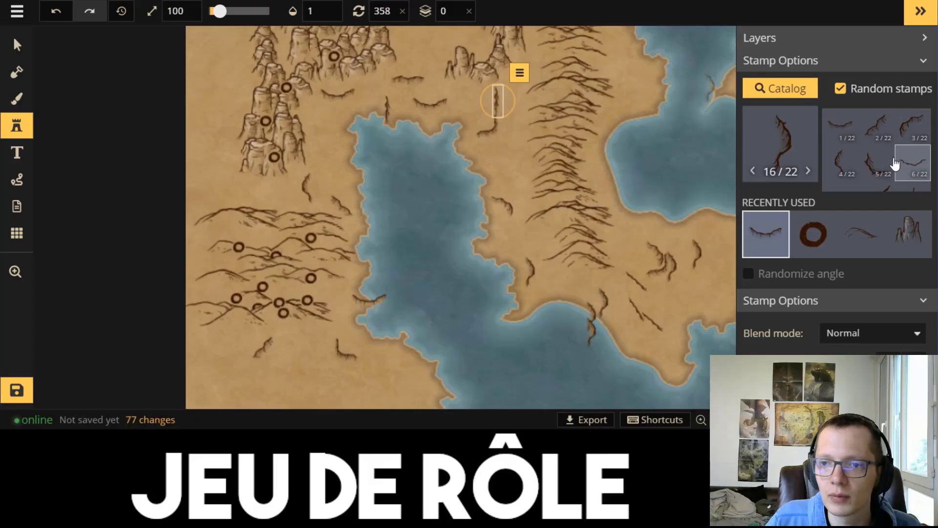
{"action": "left_click", "coordinate": [906, 126]}
{"action": "left_click", "coordinate": [505, 80]}
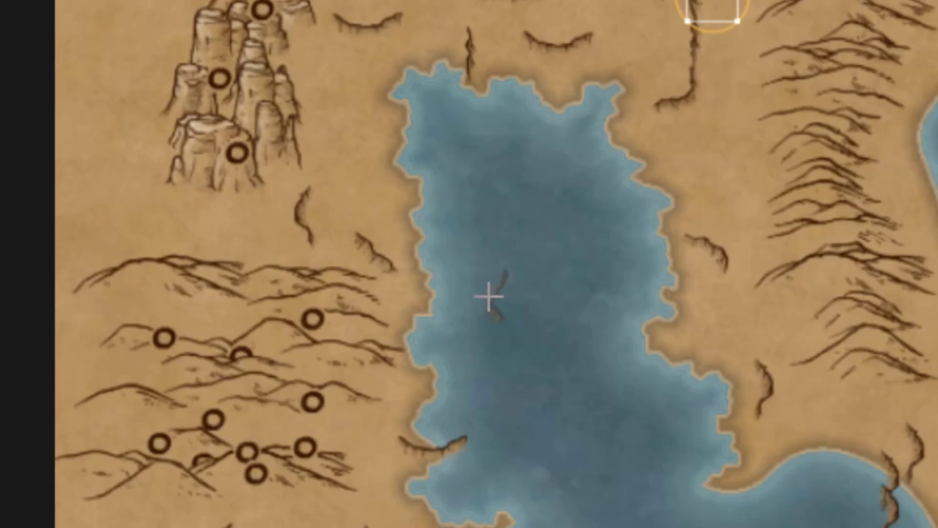
{"action": "left_click", "coordinate": [408, 232]}
{"action": "left_click_drag", "start_coordinate": [408, 233], "coordinate": [391, 113]}
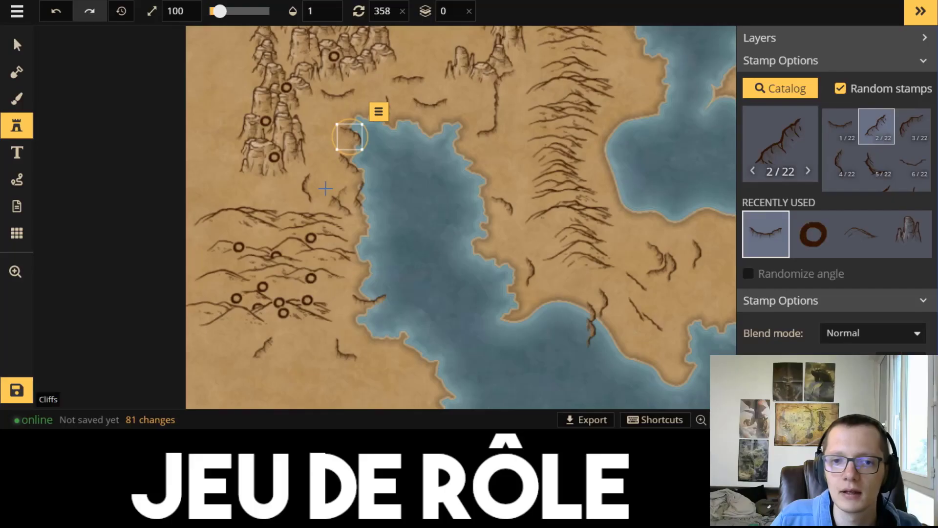
Switch to the land mask tool in Add mode and apply the Dark coastline mask effects preset
{"action": "left_click", "coordinate": [17, 72]}
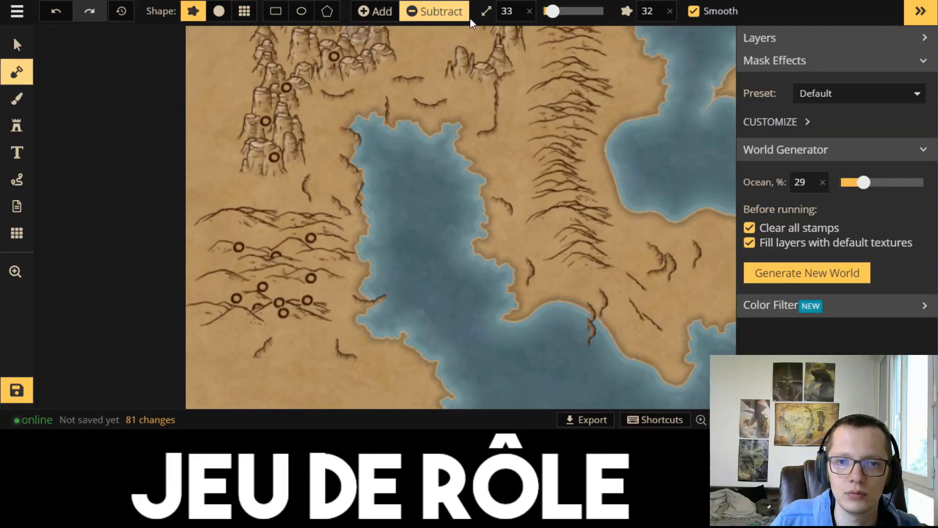
{"action": "left_click", "coordinate": [375, 12]}
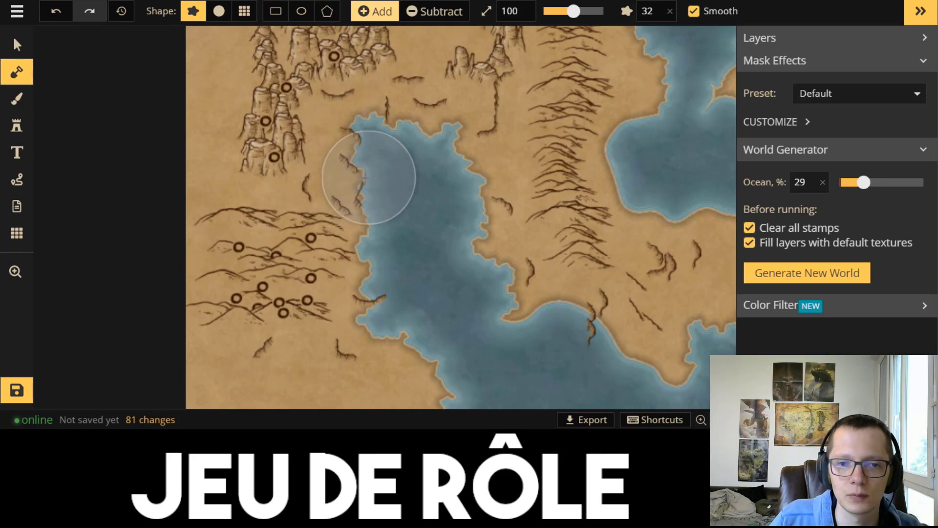
{"action": "scroll", "coordinate": [469, 164], "scroll_direction": "down", "scroll_amount": 1}
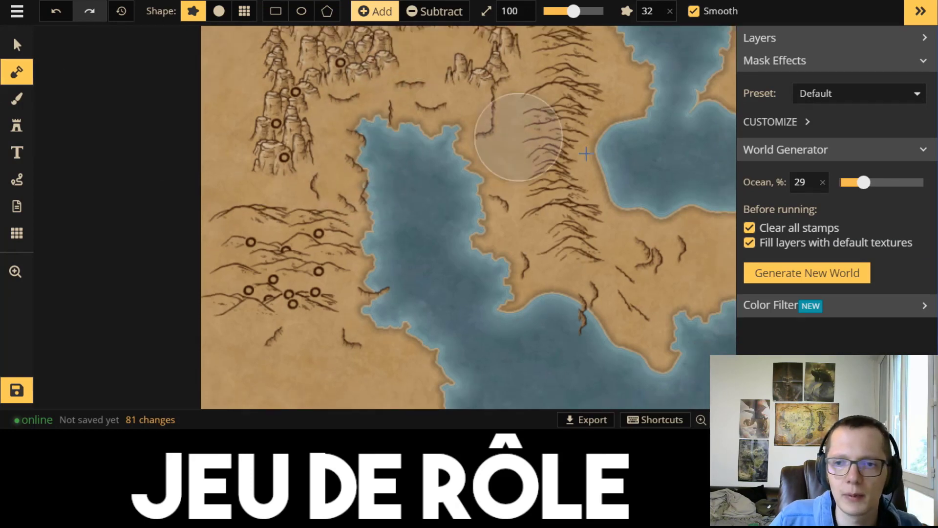
{"action": "left_click", "coordinate": [790, 64]}
{"action": "left_click", "coordinate": [789, 63]}
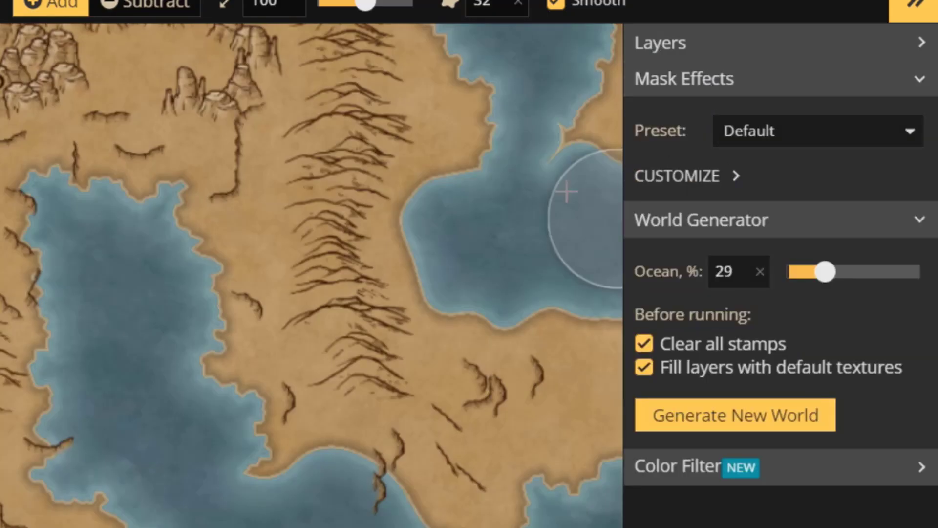
{"action": "left_click", "coordinate": [765, 139]}
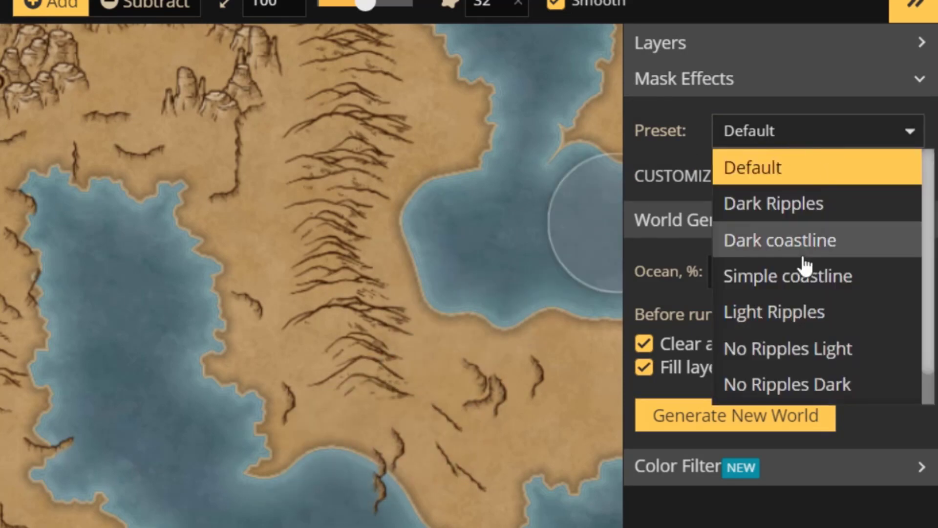
{"action": "left_click", "coordinate": [790, 242]}
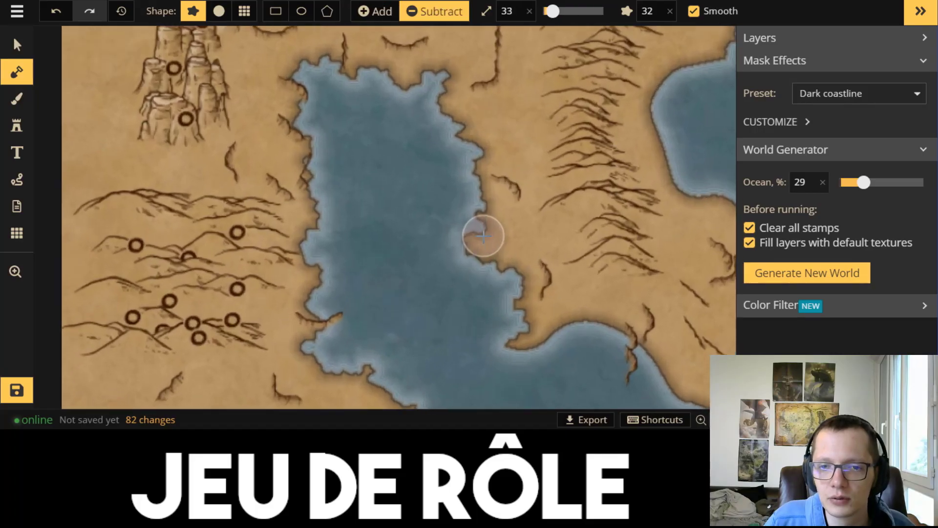
Change the mask effects preset to Simple coastline
{"action": "scroll", "coordinate": [483, 236], "scroll_direction": "up", "scroll_amount": 4}
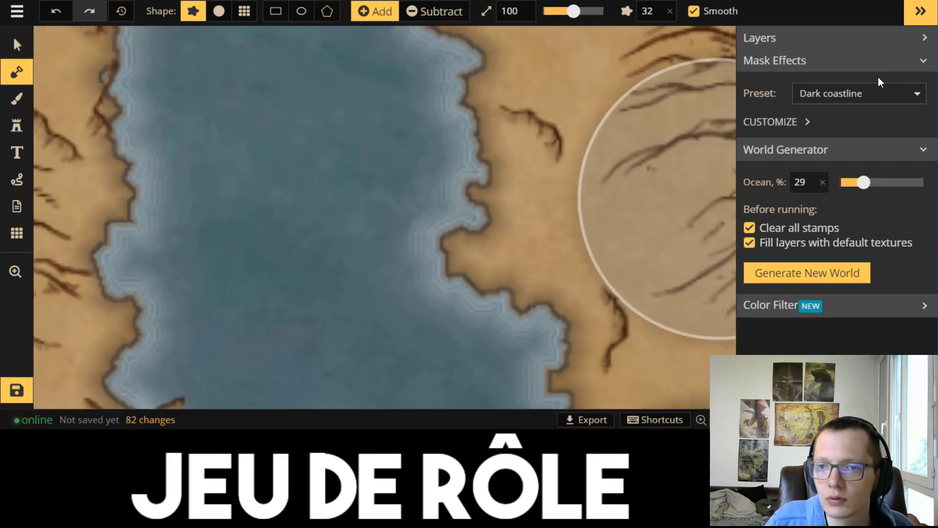
{"action": "left_click", "coordinate": [879, 93]}
{"action": "left_click", "coordinate": [854, 194]}
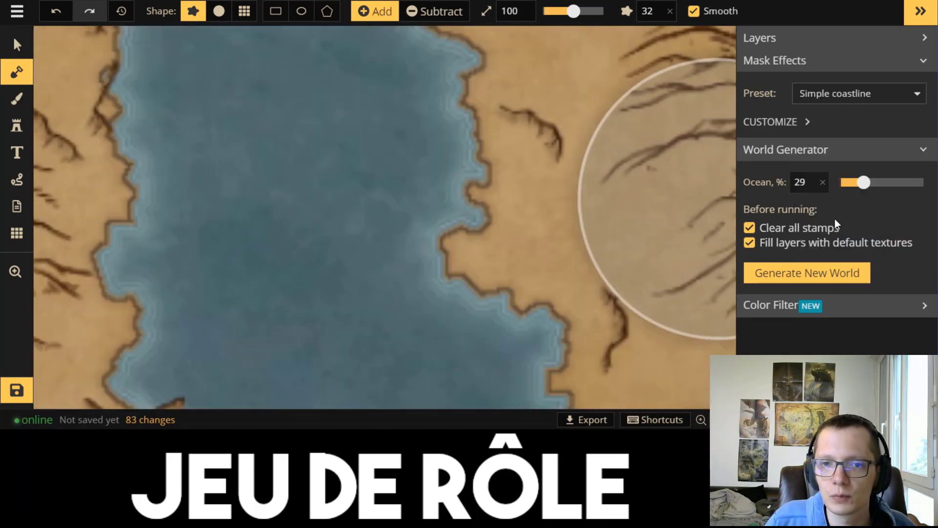
Preview the Light Ripples mask effects preset and settle on No Ripples Light for the coastlines
{"action": "left_click", "coordinate": [848, 97]}
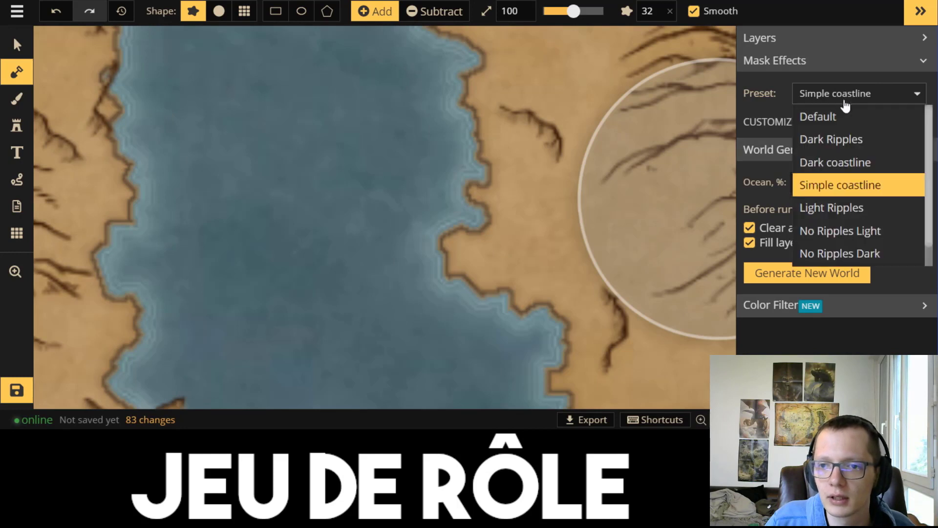
{"action": "scroll", "coordinate": [824, 179], "scroll_direction": "down", "scroll_amount": 1}
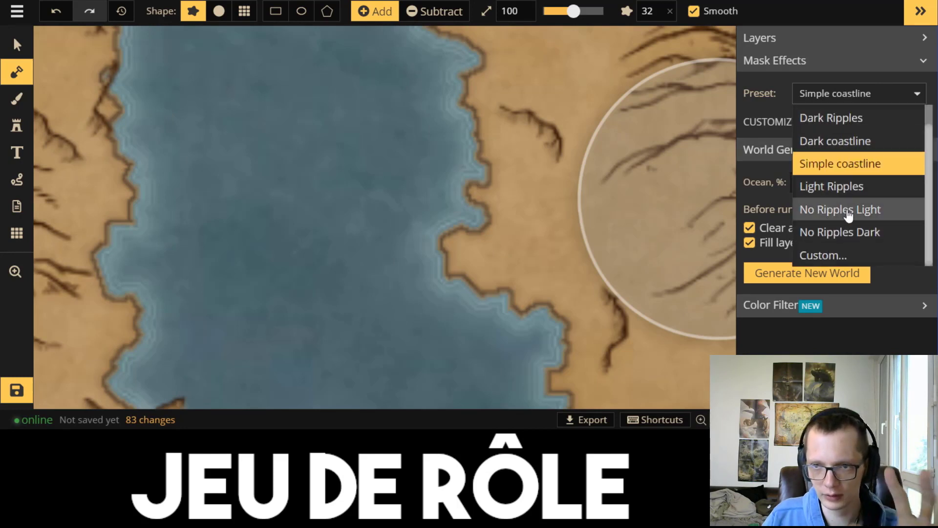
{"action": "left_click", "coordinate": [844, 190]}
{"action": "left_click", "coordinate": [847, 93]}
{"action": "left_click", "coordinate": [836, 230]}
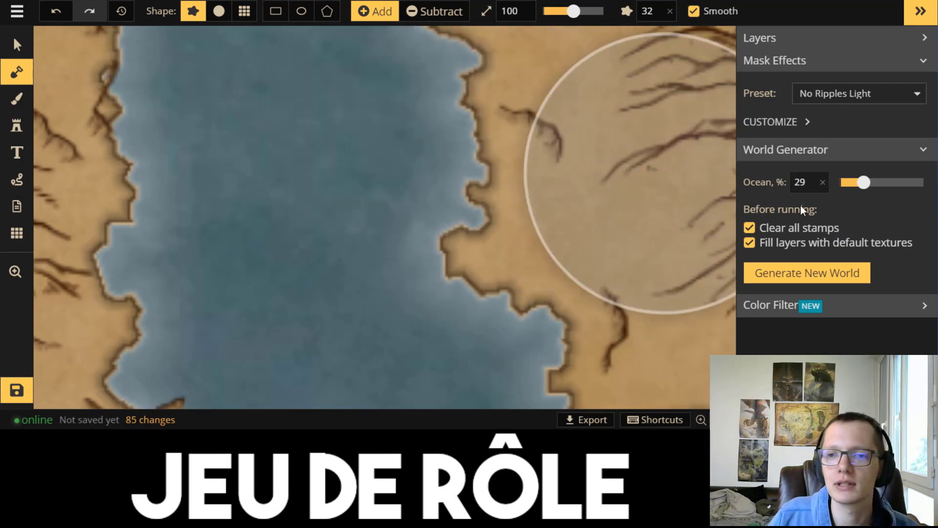
{"action": "key", "text": "s"}
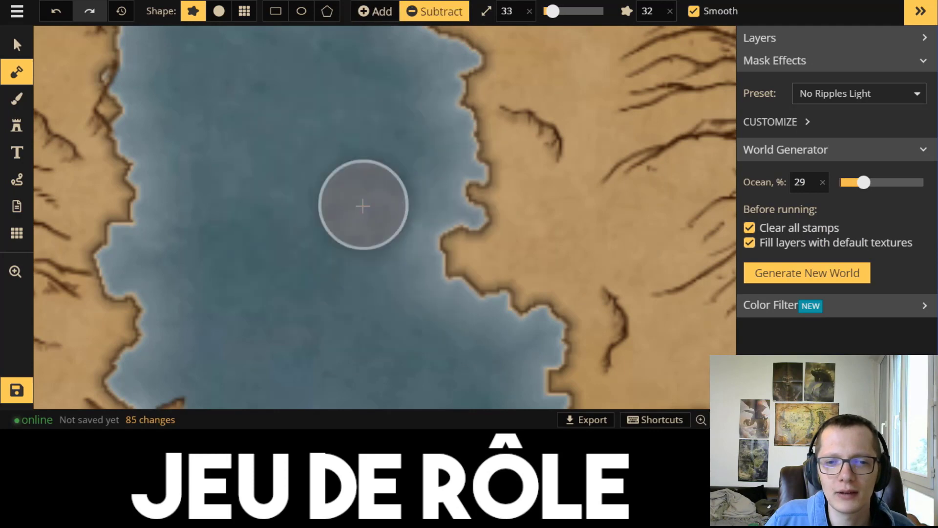
{"action": "scroll", "coordinate": [363, 205], "scroll_direction": "down", "scroll_amount": 3}
{"action": "scroll", "coordinate": [362, 206], "scroll_direction": "down", "scroll_amount": 5}
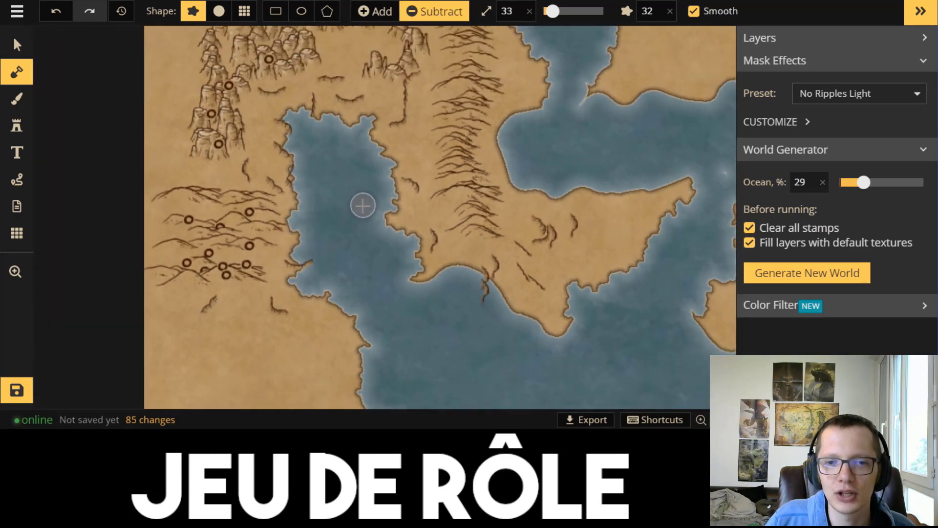
{"action": "key", "text": "a"}
Paint the seas on the background layer with a dark, horizontally lined Fantasy World texture from the catalog
{"action": "left_click", "coordinate": [17, 98]}
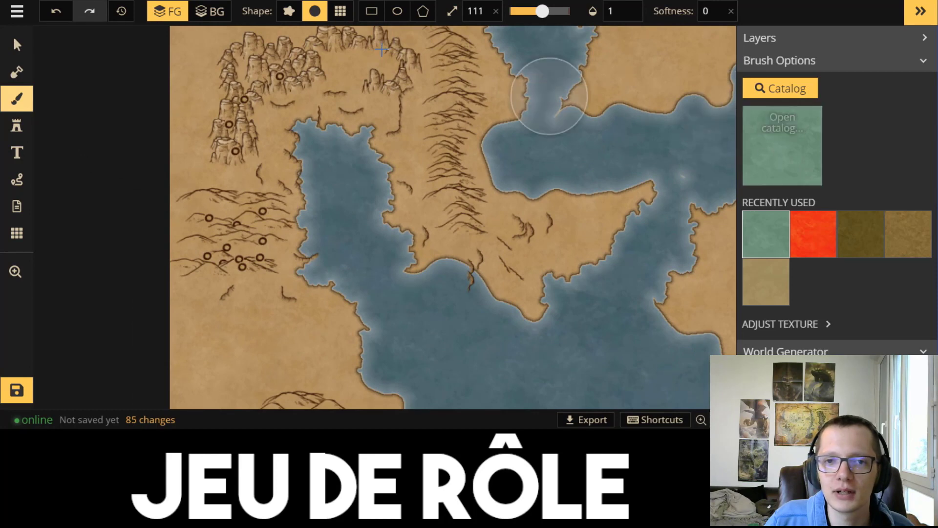
{"action": "left_click", "coordinate": [793, 165]}
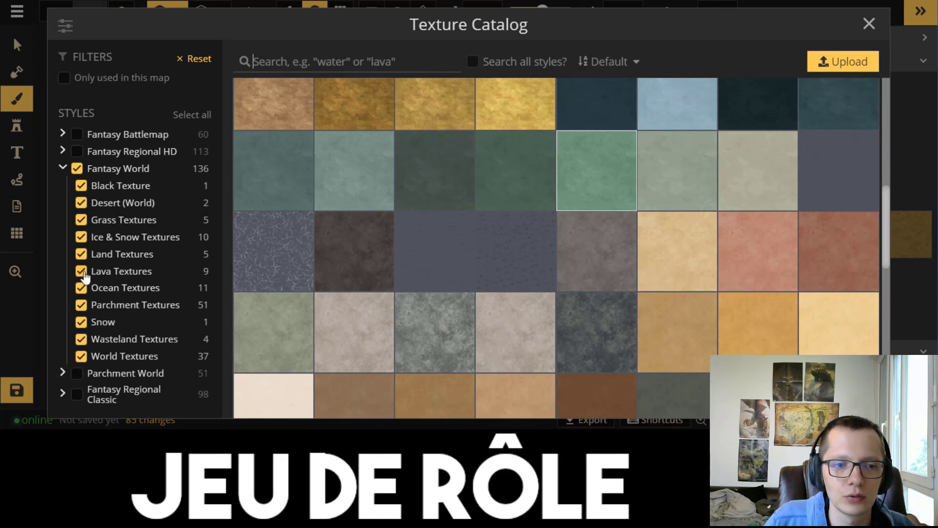
{"action": "left_click", "coordinate": [425, 352]}
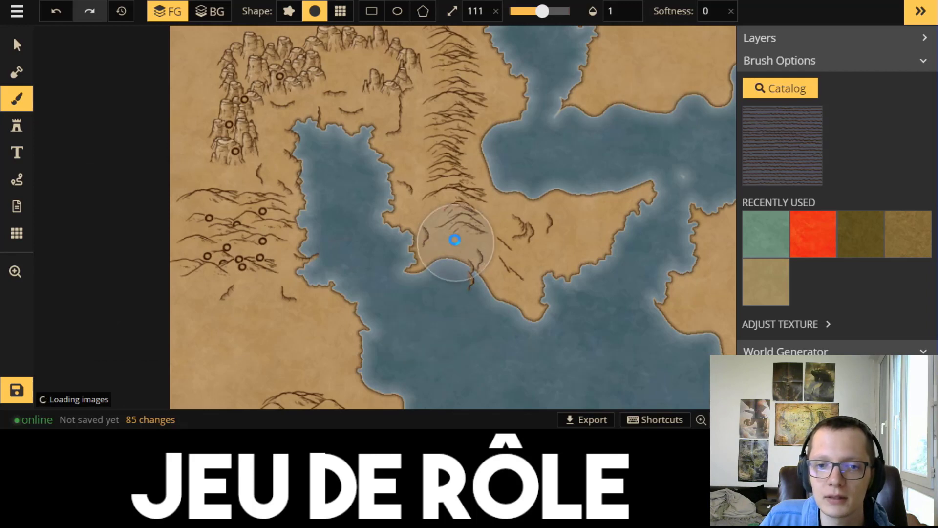
{"action": "left_click", "coordinate": [209, 11]}
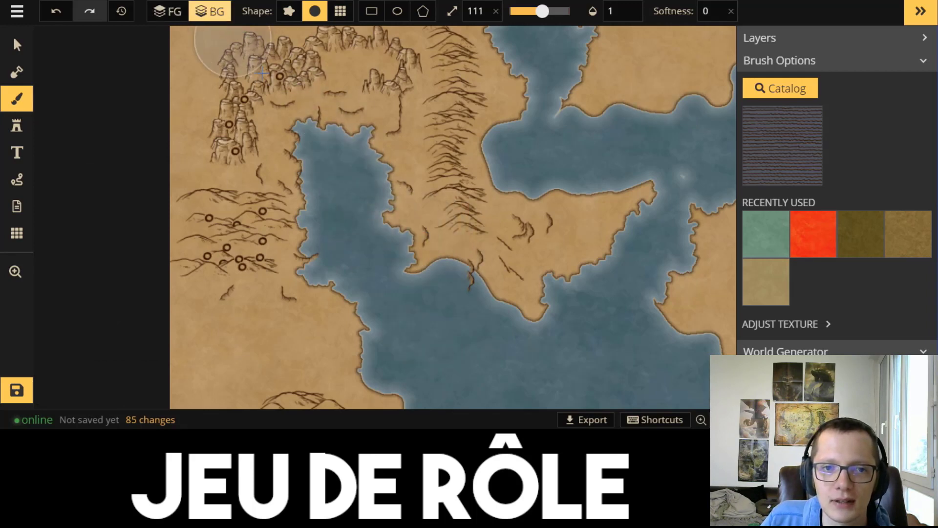
{"action": "mouse_move", "coordinate": [327, 169]}
{"action": "left_mouse_down"}
{"action": "mouse_move", "coordinate": [358, 211]}
{"action": "mouse_move", "coordinate": [354, 291]}
{"action": "mouse_move", "coordinate": [401, 324]}
{"action": "mouse_move", "coordinate": [444, 293]}
{"action": "mouse_move", "coordinate": [443, 245]}
{"action": "mouse_move", "coordinate": [478, 257]}
{"action": "mouse_move", "coordinate": [448, 331]}
{"action": "mouse_move", "coordinate": [400, 362]}
{"action": "mouse_move", "coordinate": [391, 385]}
{"action": "mouse_move", "coordinate": [451, 383]}
{"action": "mouse_move", "coordinate": [496, 358]}
{"action": "mouse_move", "coordinate": [508, 313]}
{"action": "mouse_move", "coordinate": [538, 329]}
{"action": "mouse_move", "coordinate": [564, 381]}
{"action": "mouse_move", "coordinate": [607, 338]}
{"action": "left_mouse_up"}
{"action": "mouse_move", "coordinate": [569, 390]}
{"action": "left_mouse_down"}
{"action": "mouse_move", "coordinate": [624, 262]}
{"action": "mouse_move", "coordinate": [605, 205]}
{"action": "mouse_move", "coordinate": [521, 134]}
{"action": "mouse_move", "coordinate": [525, 60]}
{"action": "mouse_move", "coordinate": [562, 35]}
{"action": "mouse_move", "coordinate": [615, 44]}
{"action": "mouse_move", "coordinate": [660, 144]}
{"action": "mouse_move", "coordinate": [657, 110]}
{"action": "mouse_move", "coordinate": [706, 189]}
{"action": "mouse_move", "coordinate": [707, 92]}
{"action": "mouse_move", "coordinate": [700, 289]}
{"action": "left_mouse_up"}
{"action": "mouse_move", "coordinate": [570, 304]}
{"action": "left_mouse_down"}
{"action": "mouse_move", "coordinate": [481, 506]}
{"action": "mouse_move", "coordinate": [576, 440]}
{"action": "left_mouse_up"}
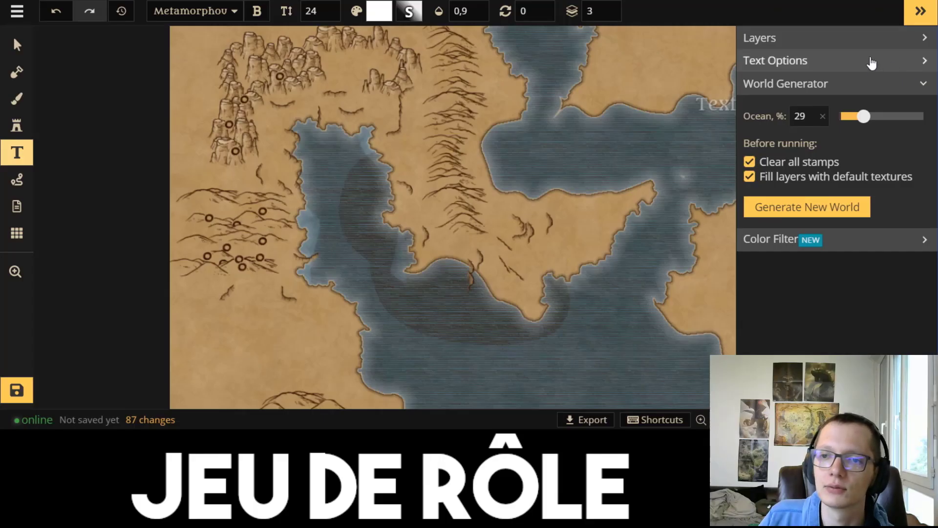
Place a text label on the sea east of the mountain ridge and set its font to Bilbo
{"action": "left_click", "coordinate": [871, 61]}
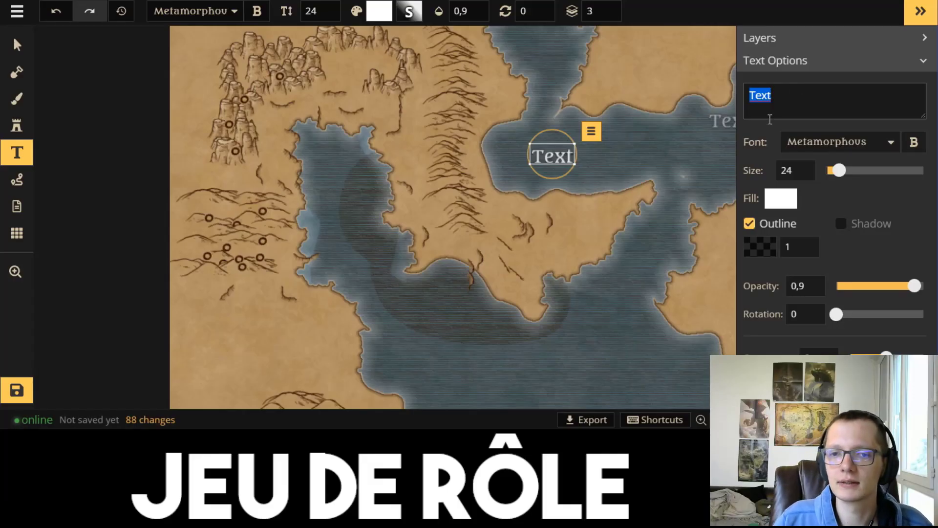
{"action": "left_click", "coordinate": [838, 141]}
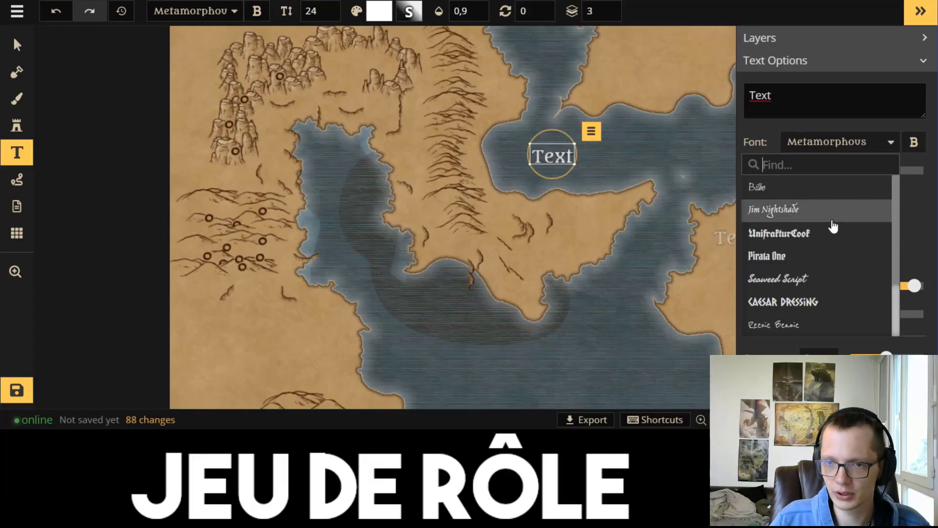
{"action": "scroll", "coordinate": [824, 230], "scroll_direction": "up", "scroll_amount": 3}
{"action": "scroll", "coordinate": [823, 227], "scroll_direction": "up", "scroll_amount": 3}
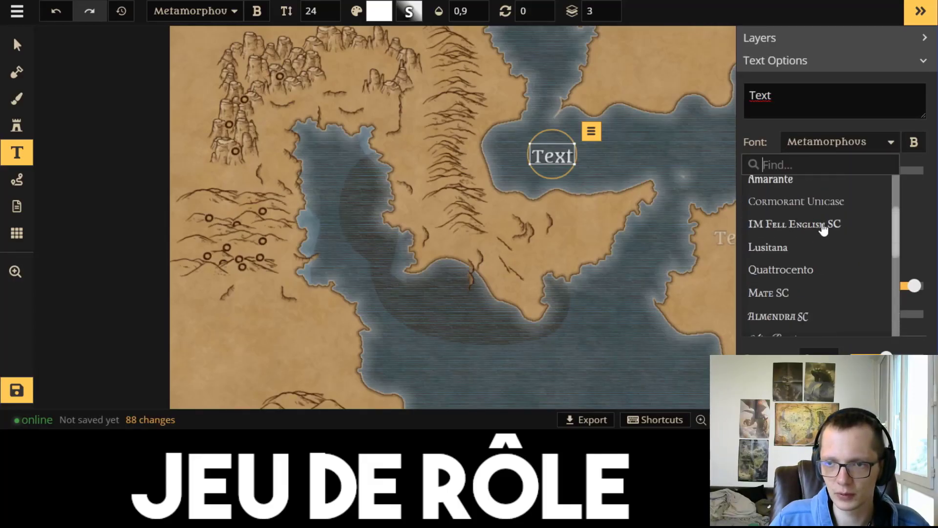
{"action": "scroll", "coordinate": [821, 230], "scroll_direction": "up", "scroll_amount": 2}
{"action": "scroll", "coordinate": [818, 237], "scroll_direction": "down", "scroll_amount": 6}
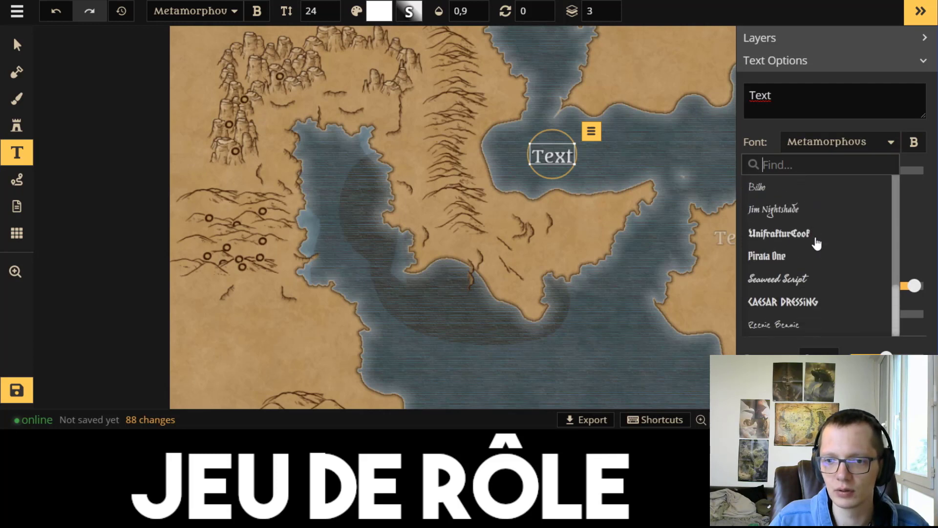
{"action": "left_click", "coordinate": [801, 186]}
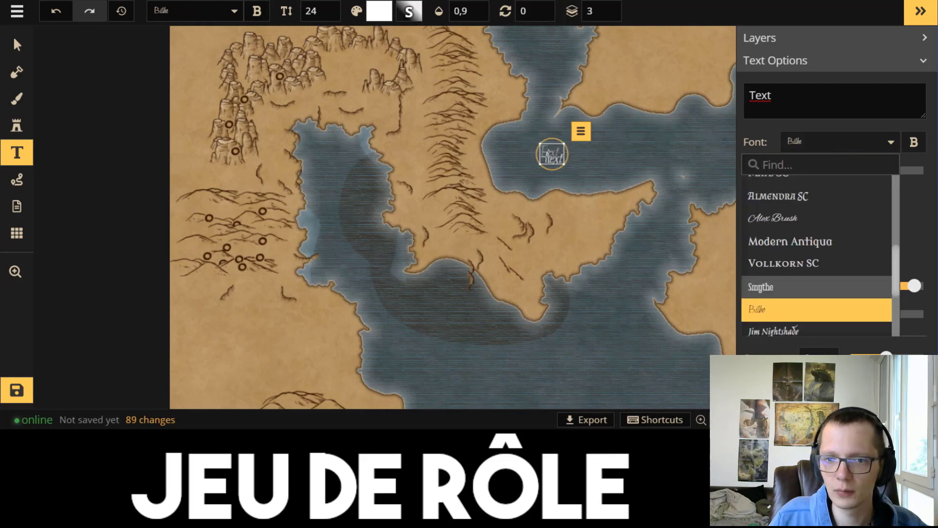
Change the sea label's wording to "La mer exemplaire"
{"action": "left_click", "coordinate": [790, 103]}
{"action": "key", "text": "BackSpace"}
{"action": "key", "text": "BackSpace"}
{"action": "key", "text": "BackSpace"}
{"action": "key", "text": "BackSpace"}
{"action": "type", "text": "Laa m"}
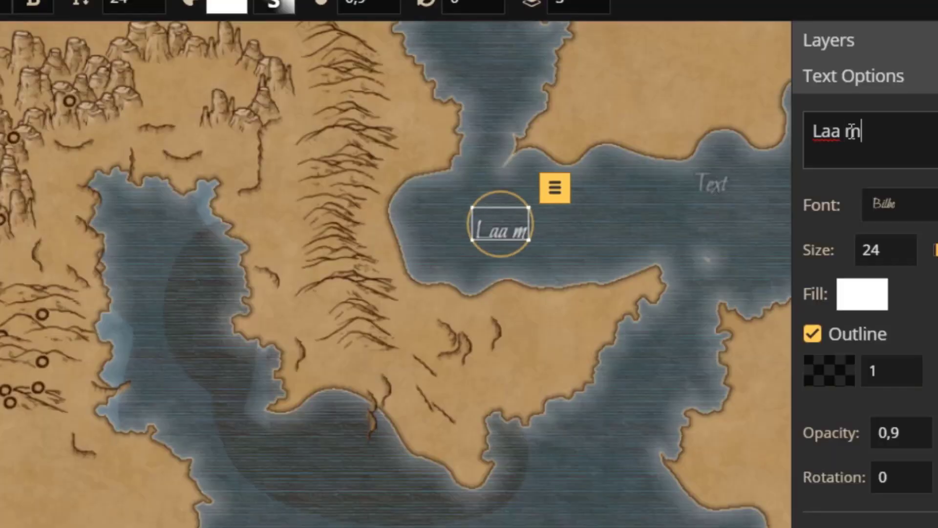
{"action": "key", "text": "BackSpace"}
{"action": "key", "text": "BackSpace"}
{"action": "key", "text": "BackSpace"}
{"action": "type", "text": "mer ex"}
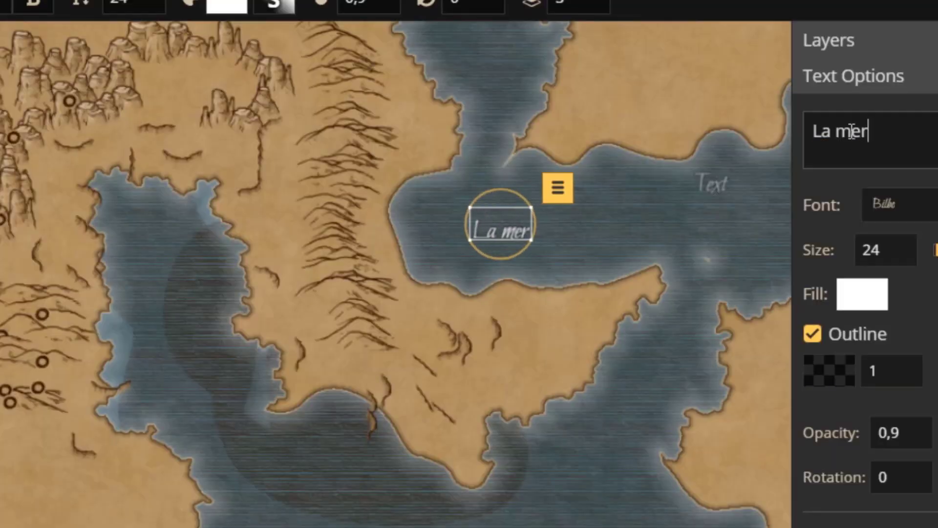
{"action": "type", "text": "emplaire"}
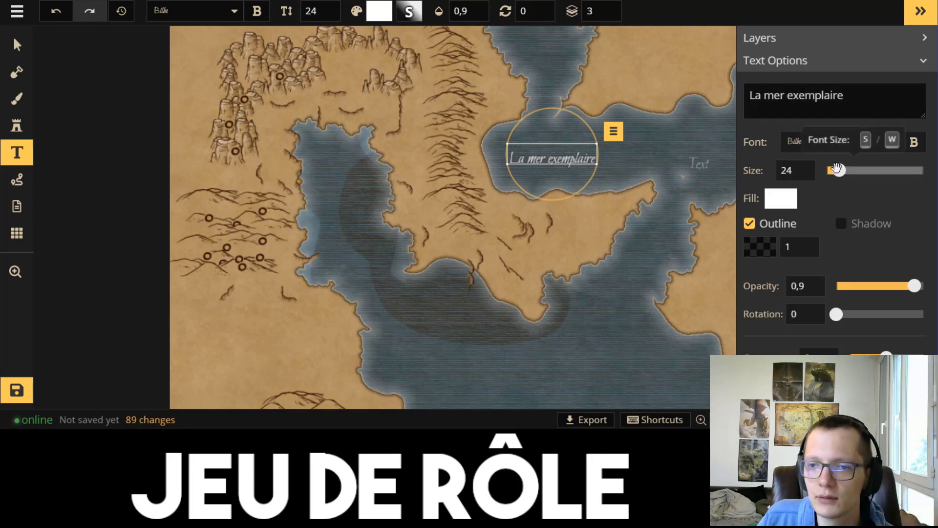
Set the "La mer exemplaire" label's font size to 35 and give it a shadow
{"action": "mouse_move", "coordinate": [839, 170]}
{"action": "left_mouse_down"}
{"action": "mouse_move", "coordinate": [880, 170]}
{"action": "mouse_move", "coordinate": [847, 170]}
{"action": "left_mouse_up"}
{"action": "left_click", "coordinate": [841, 223]}
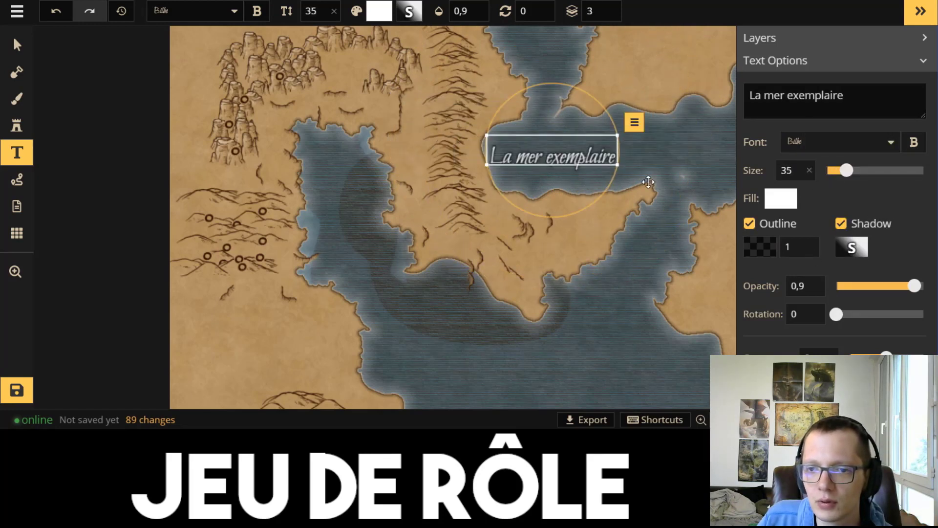
{"action": "scroll", "coordinate": [556, 164], "scroll_direction": "up", "scroll_amount": 3}
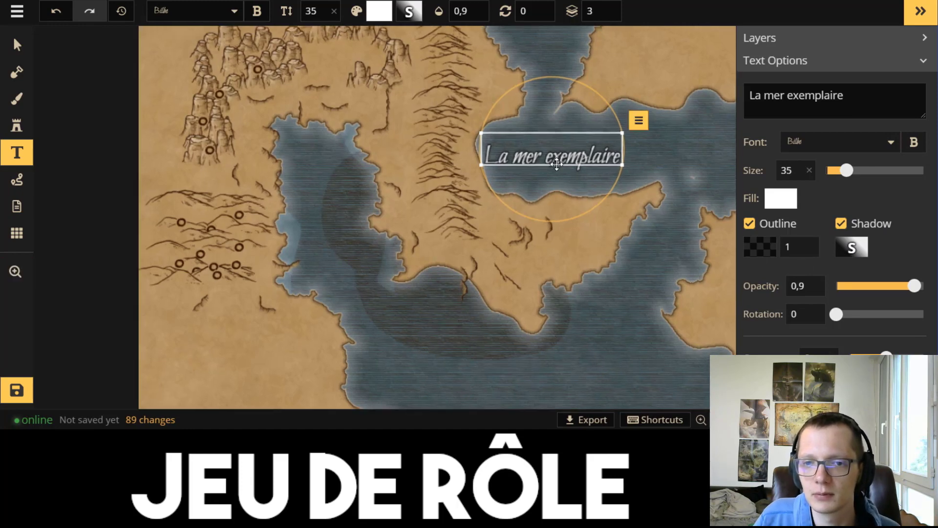
{"action": "scroll", "coordinate": [557, 164], "scroll_direction": "up", "scroll_amount": 4}
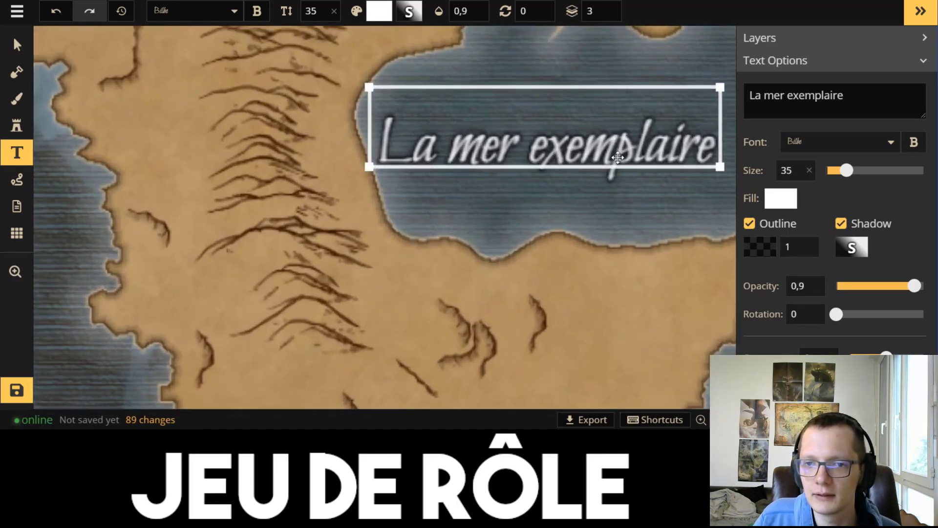
Change the "La mer exemplaire" label's fill color to red
{"action": "left_click", "coordinate": [557, 165]}
{"action": "left_click", "coordinate": [777, 200]}
{"action": "left_click_drag", "start_coordinate": [684, 168], "coordinate": [720, 190]}
{"action": "left_click_drag", "start_coordinate": [713, 222], "coordinate": [711, 128]}
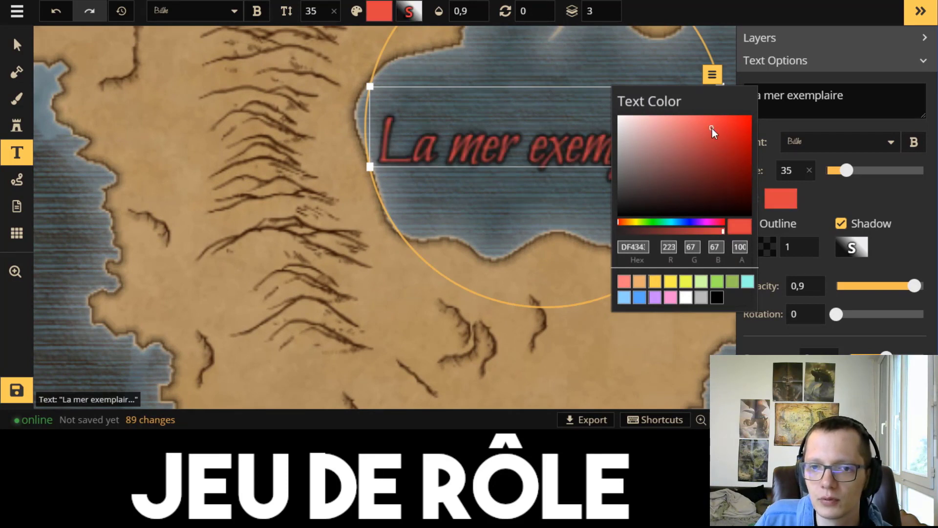
{"action": "left_click", "coordinate": [818, 204]}
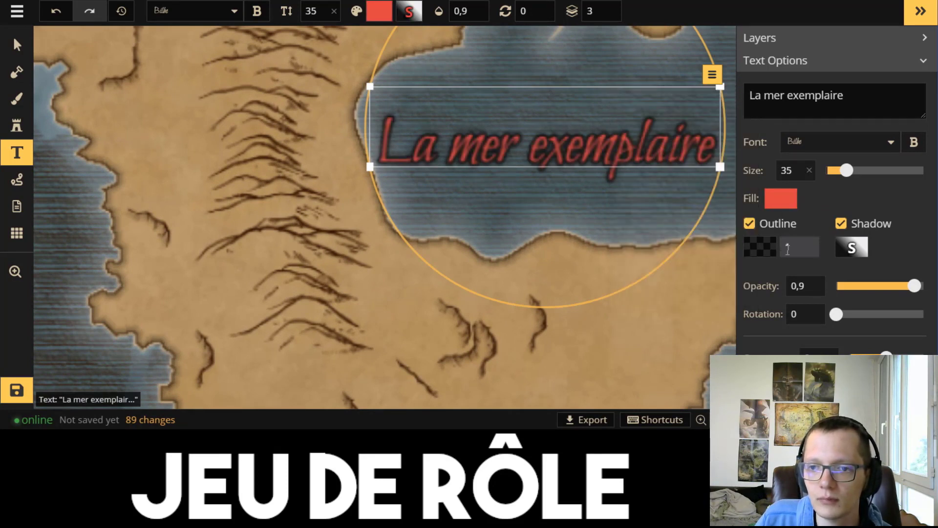
Set the sea label's outline thickness to 5 and its opacity to 1
{"action": "left_click", "coordinate": [788, 249]}
{"action": "left_click", "coordinate": [792, 247]}
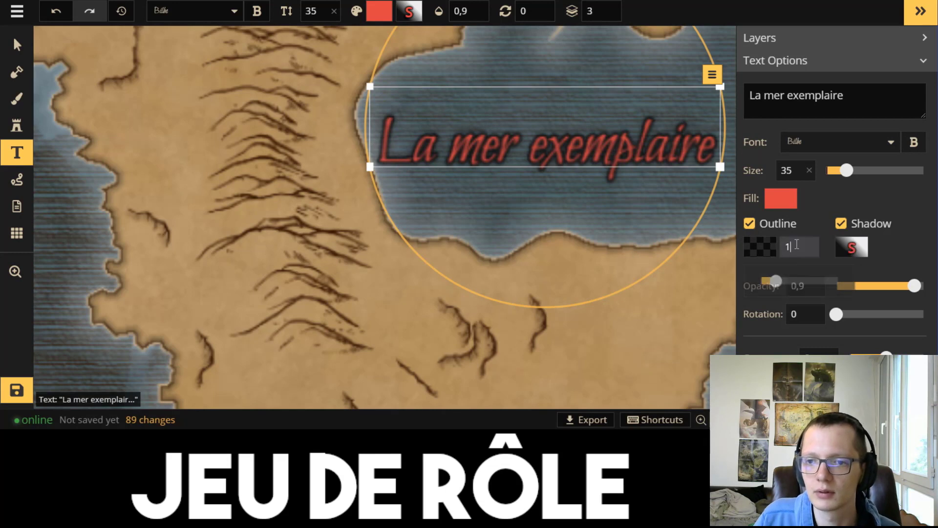
{"action": "left_click_drag", "start_coordinate": [793, 280], "coordinate": [861, 274]}
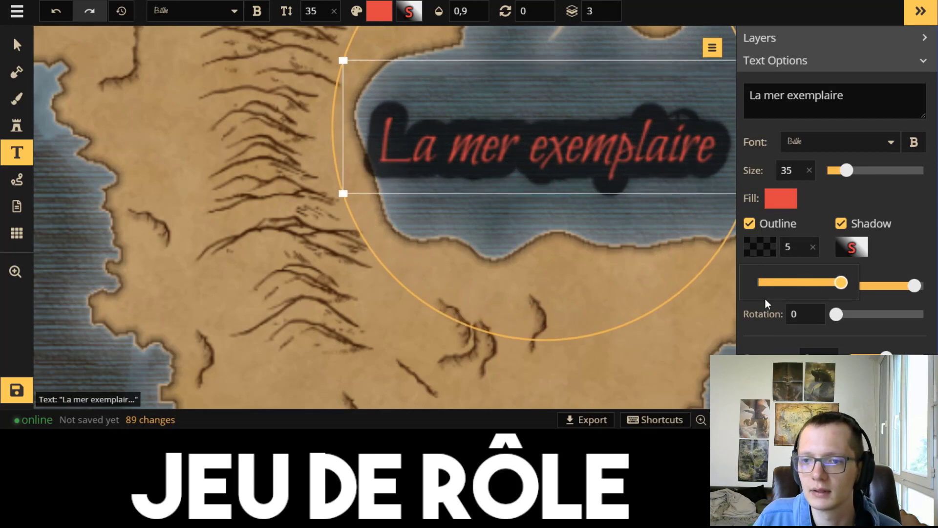
{"action": "mouse_move", "coordinate": [836, 314]}
{"action": "left_mouse_down"}
{"action": "mouse_move", "coordinate": [856, 315]}
{"action": "mouse_move", "coordinate": [830, 314]}
{"action": "left_mouse_up"}
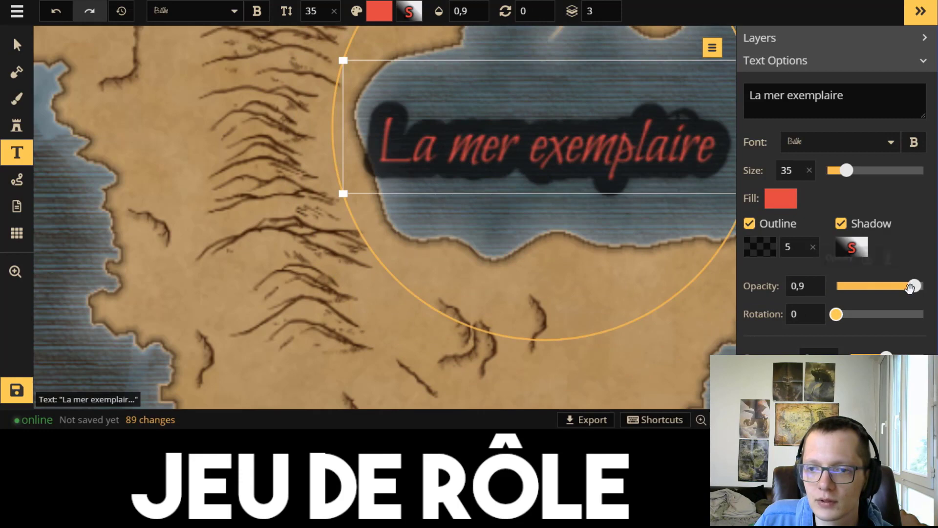
{"action": "left_click_drag", "start_coordinate": [910, 288], "coordinate": [859, 296]}
Curve the label to -22, then rotate and move it to run down along the mountain ridge west of the sea
{"action": "mouse_move", "coordinate": [888, 236]}
{"action": "left_mouse_down"}
{"action": "mouse_move", "coordinate": [863, 235]}
{"action": "mouse_move", "coordinate": [898, 235]}
{"action": "mouse_move", "coordinate": [876, 235]}
{"action": "mouse_move", "coordinate": [884, 235]}
{"action": "left_mouse_up"}
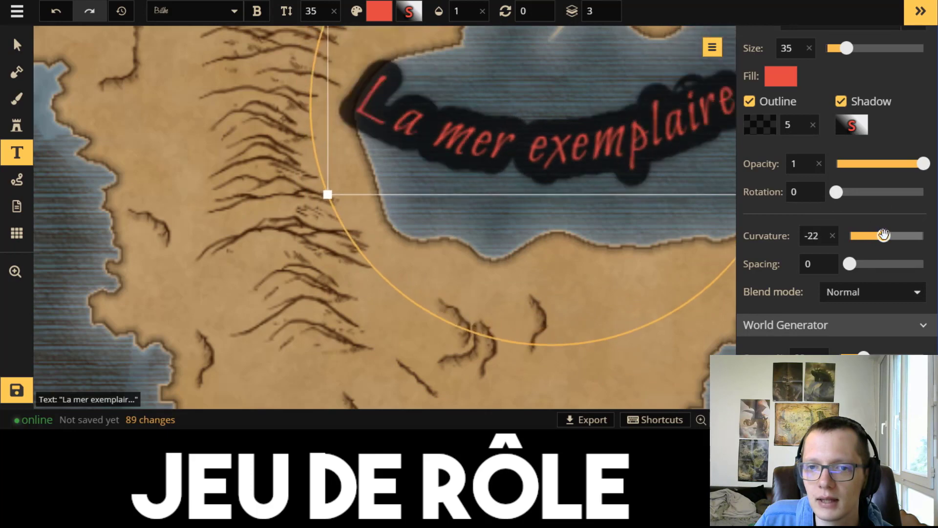
{"action": "left_click_drag", "start_coordinate": [629, 151], "coordinate": [479, 253]}
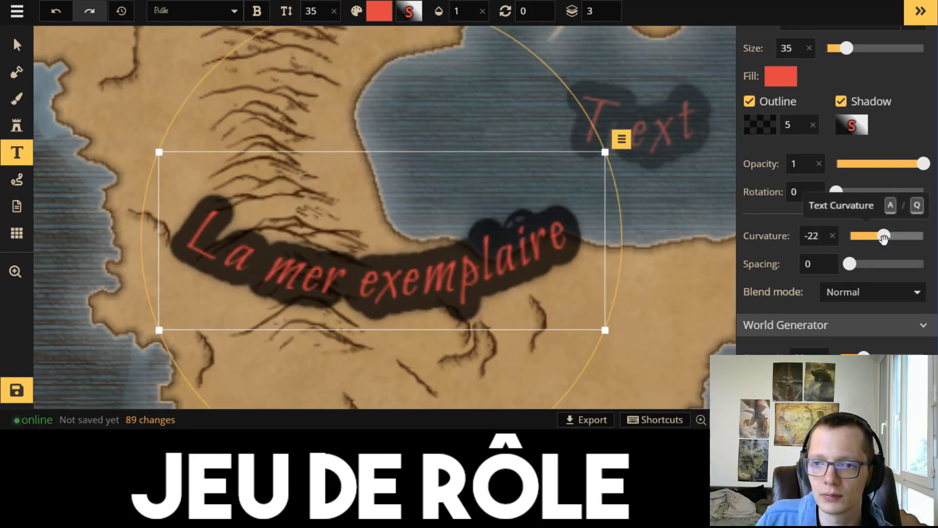
{"action": "left_click_drag", "start_coordinate": [836, 192], "coordinate": [848, 192]}
{"action": "left_click_drag", "start_coordinate": [325, 234], "coordinate": [282, 194]}
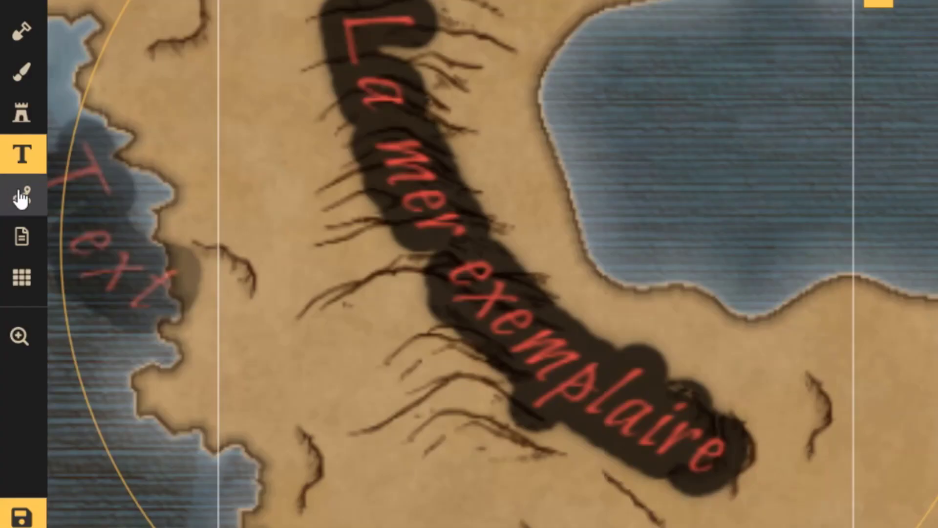
Draw a winding solid white path, thickness 1,5, across the open land north of the rock pillars
{"action": "left_click", "coordinate": [17, 179]}
{"action": "key", "text": "space"}
{"action": "left_click_drag", "start_coordinate": [241, 193], "coordinate": [637, 292]}
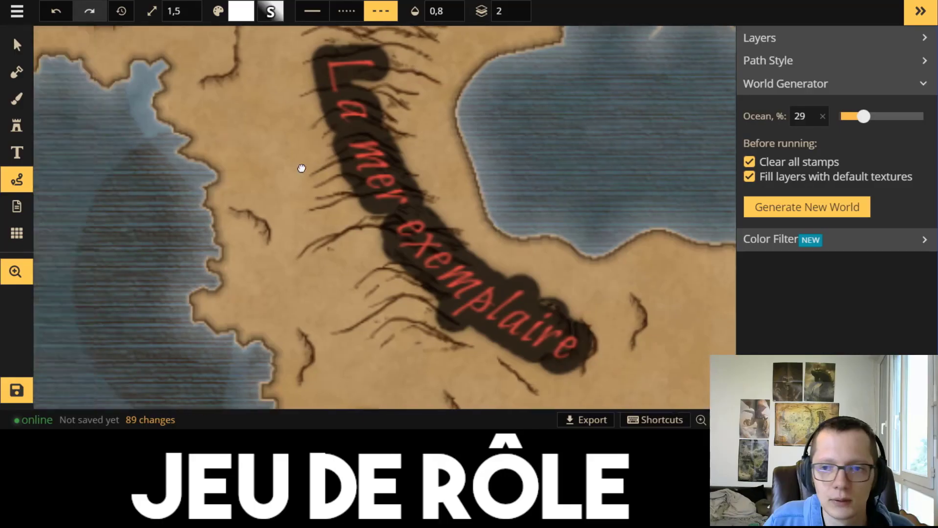
{"action": "left_click_drag", "start_coordinate": [338, 154], "coordinate": [336, 480]}
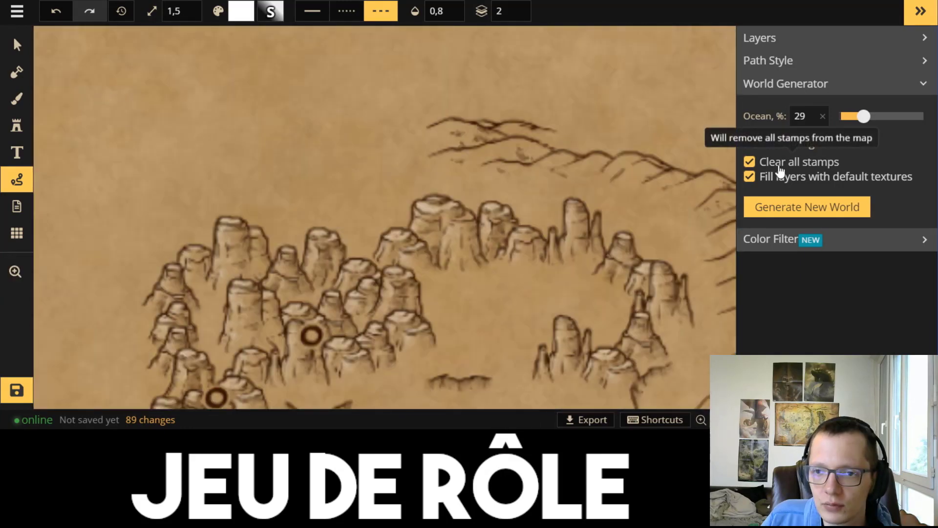
{"action": "left_click", "coordinate": [776, 67]}
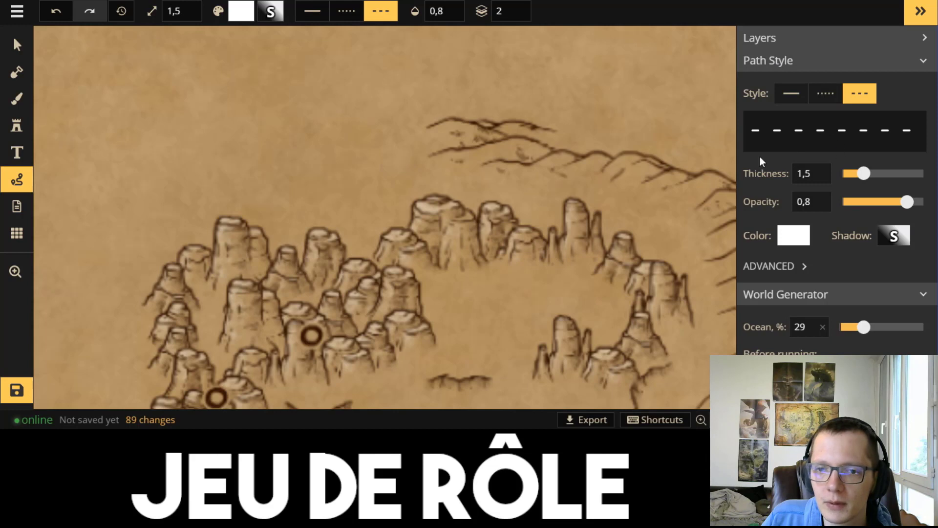
{"action": "left_click", "coordinate": [801, 97]}
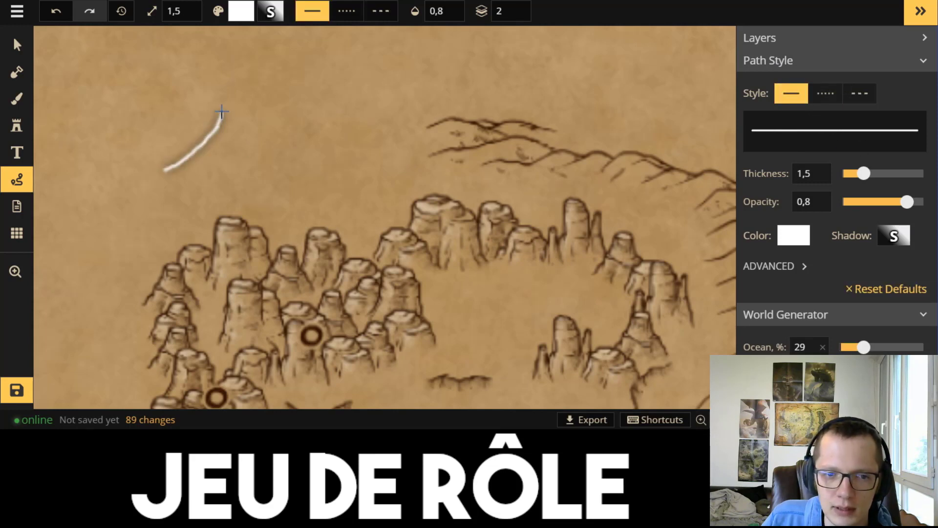
{"action": "mouse_move", "coordinate": [221, 113]}
{"action": "left_mouse_down"}
{"action": "mouse_move", "coordinate": [258, 76]}
{"action": "mouse_move", "coordinate": [284, 122]}
{"action": "mouse_move", "coordinate": [350, 133]}
{"action": "mouse_move", "coordinate": [358, 74]}
{"action": "mouse_move", "coordinate": [479, 63]}
{"action": "mouse_move", "coordinate": [580, 89]}
{"action": "mouse_move", "coordinate": [591, 56]}
{"action": "mouse_move", "coordinate": [658, 115]}
{"action": "mouse_move", "coordinate": [663, 136]}
{"action": "mouse_move", "coordinate": [725, 145]}
{"action": "left_mouse_up"}
{"action": "mouse_move", "coordinate": [643, 100]}
{"action": "left_mouse_down"}
{"action": "mouse_move", "coordinate": [592, 119]}
{"action": "mouse_move", "coordinate": [495, 104]}
{"action": "mouse_move", "coordinate": [596, 86]}
{"action": "mouse_move", "coordinate": [620, 59]}
{"action": "mouse_move", "coordinate": [620, 86]}
{"action": "left_mouse_up"}
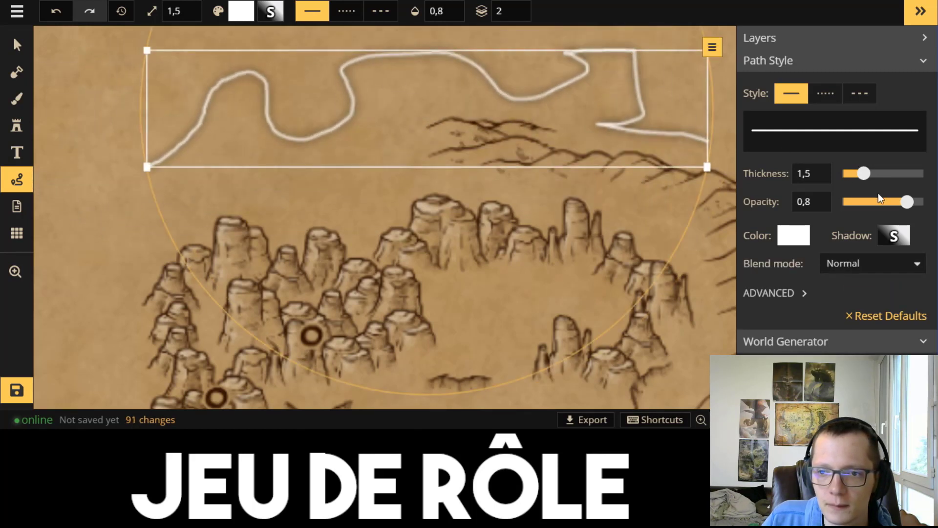
Compare the Lighten, Screen and Color dodge blend modes on the selected path, settling on Color burn
{"action": "left_click", "coordinate": [888, 271]}
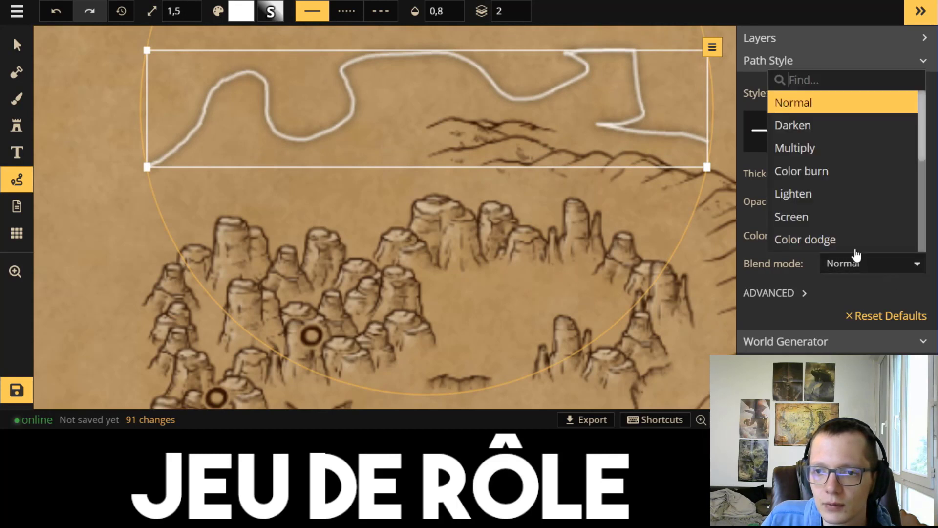
{"action": "left_click", "coordinate": [813, 202]}
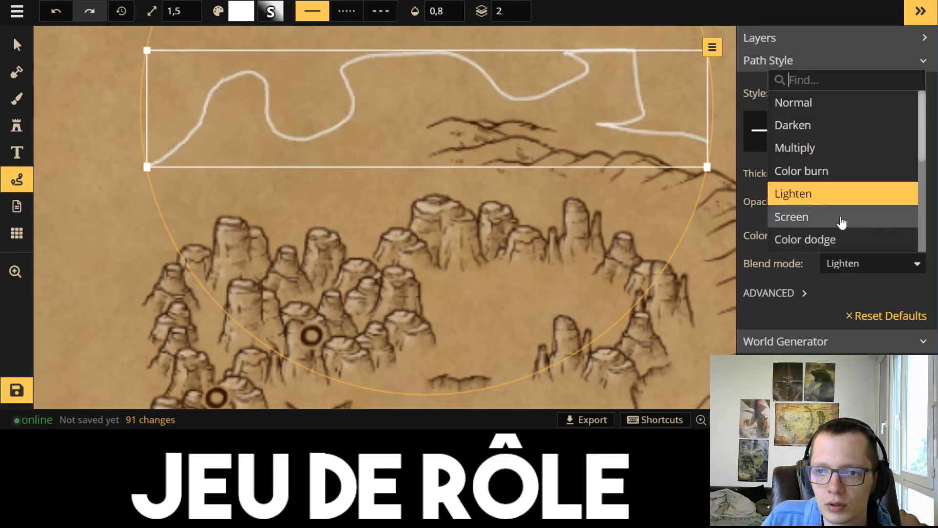
{"action": "left_click", "coordinate": [840, 239]}
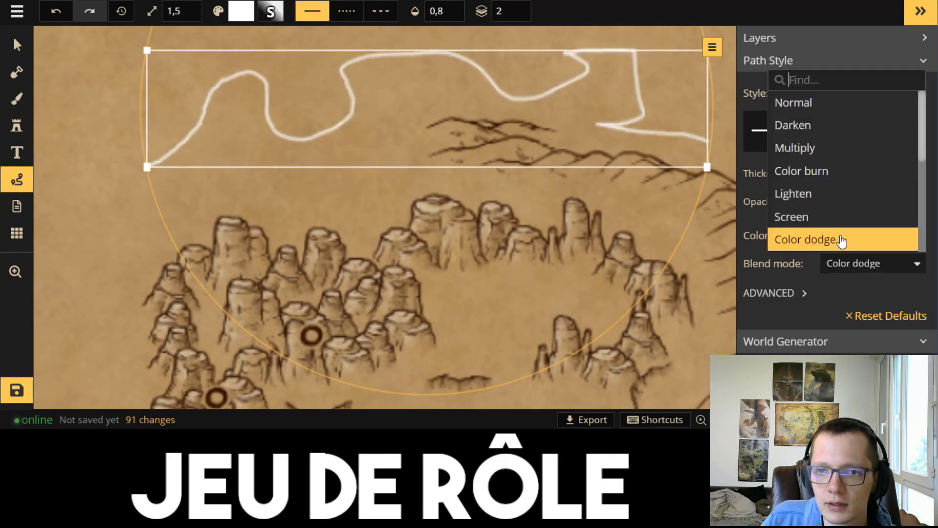
{"action": "left_click", "coordinate": [819, 217]}
{"action": "left_click", "coordinate": [829, 194]}
{"action": "left_click", "coordinate": [827, 172]}
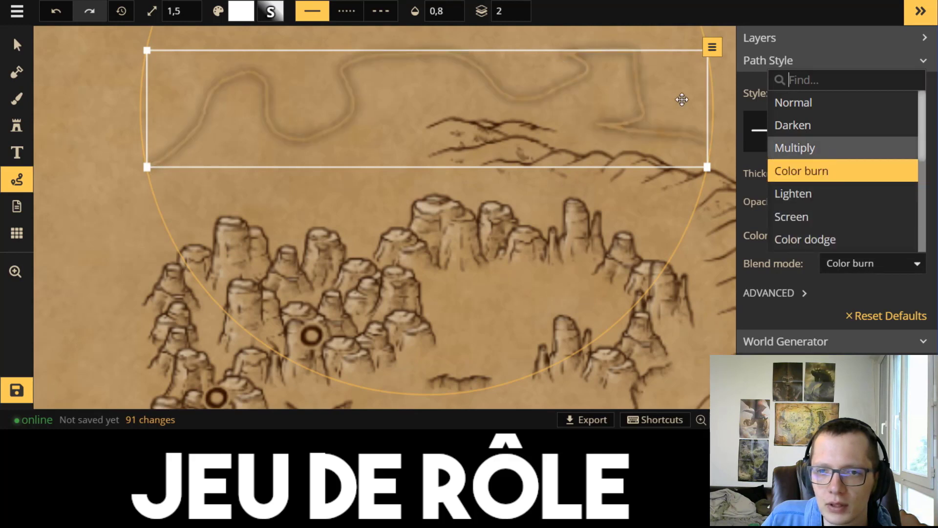
{"action": "left_click", "coordinate": [679, 112]}
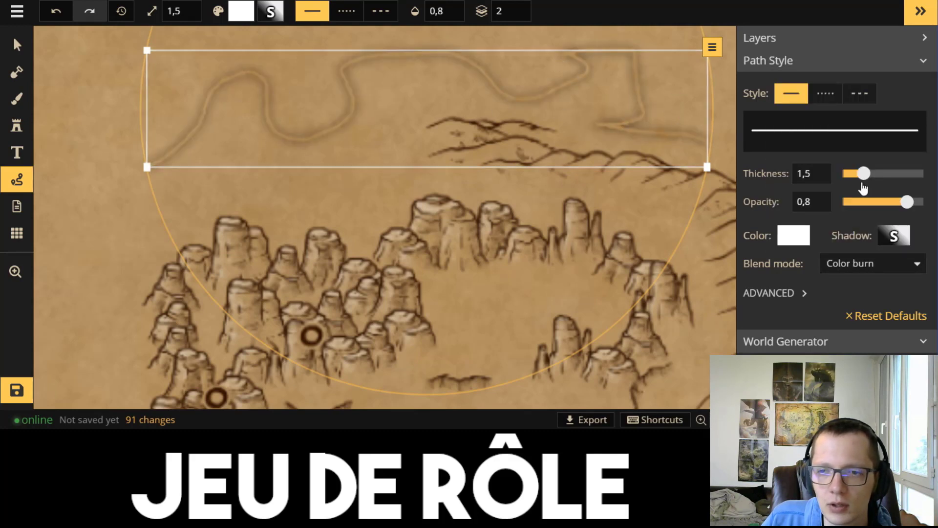
Set the path's opacity to 1 and thickness to 2, and change its line style to dotted
{"action": "left_click_drag", "start_coordinate": [906, 202], "coordinate": [923, 202]}
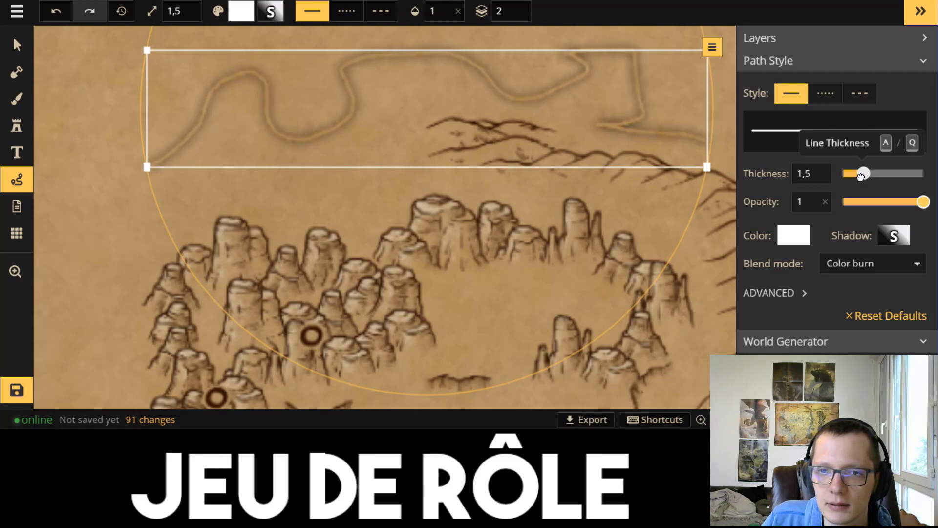
{"action": "mouse_move", "coordinate": [863, 173]}
{"action": "left_mouse_down"}
{"action": "mouse_move", "coordinate": [923, 174]}
{"action": "mouse_move", "coordinate": [844, 176]}
{"action": "mouse_move", "coordinate": [872, 177]}
{"action": "left_mouse_up"}
{"action": "left_click", "coordinate": [801, 294]}
{"action": "scroll", "coordinate": [802, 324], "scroll_direction": "down", "scroll_amount": 3}
{"action": "scroll", "coordinate": [802, 323], "scroll_direction": "up", "scroll_amount": 3}
{"action": "left_click", "coordinate": [814, 103]}
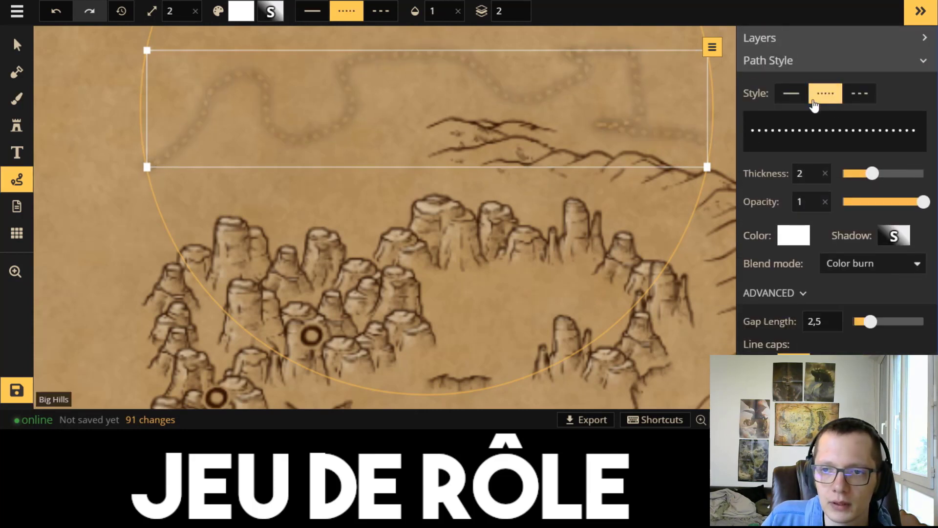
Add a map note titled "Lieu dit" with the text "Bel endroit ma foi" just north of the rock pillars and save it
{"action": "left_click", "coordinate": [29, 209]}
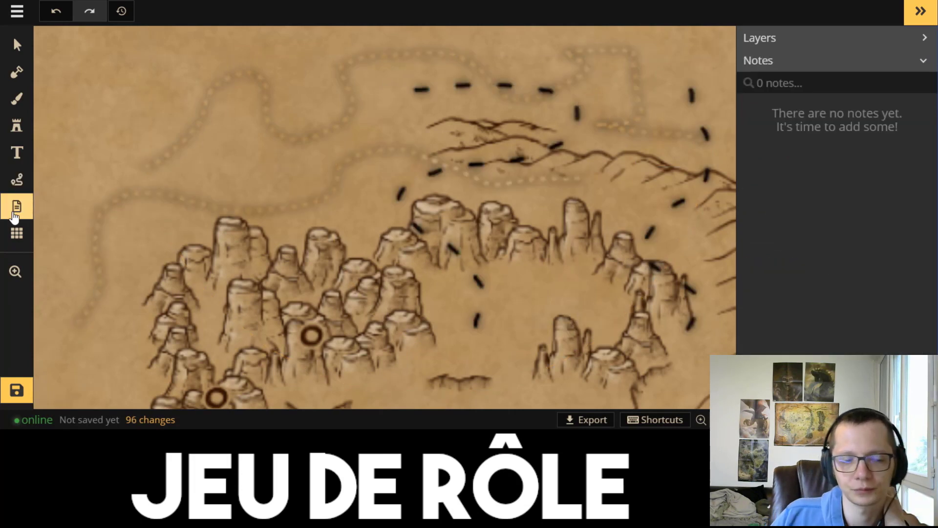
{"action": "left_click", "coordinate": [17, 180]}
{"action": "left_click", "coordinate": [24, 208]}
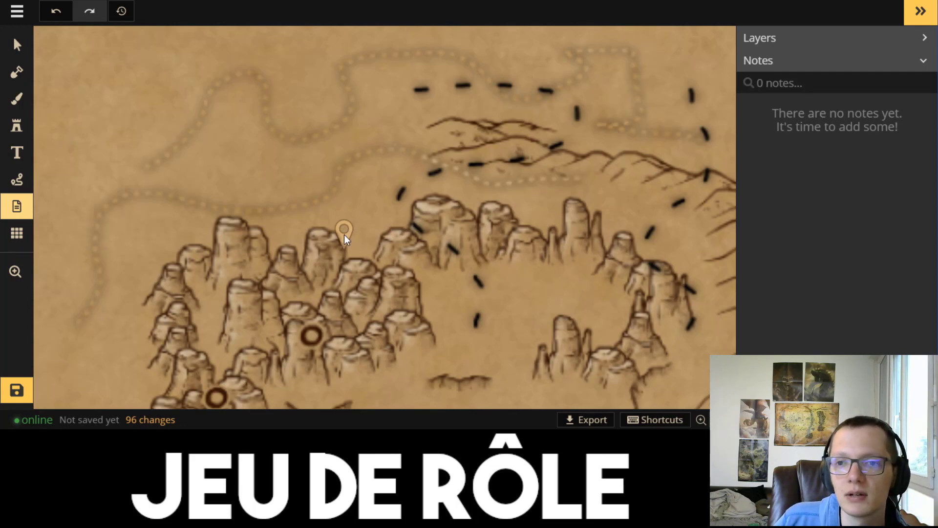
{"action": "left_click", "coordinate": [338, 191]}
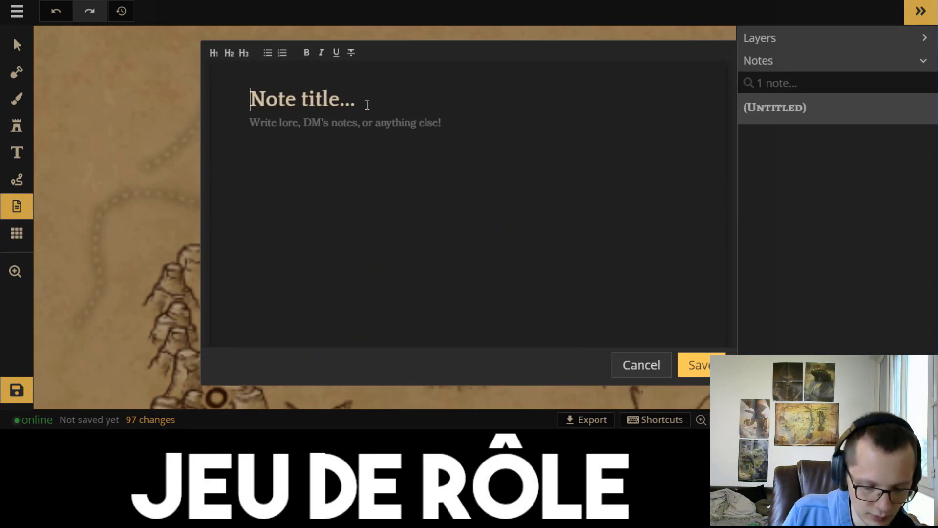
{"action": "type", "text": "Lieu dit"}
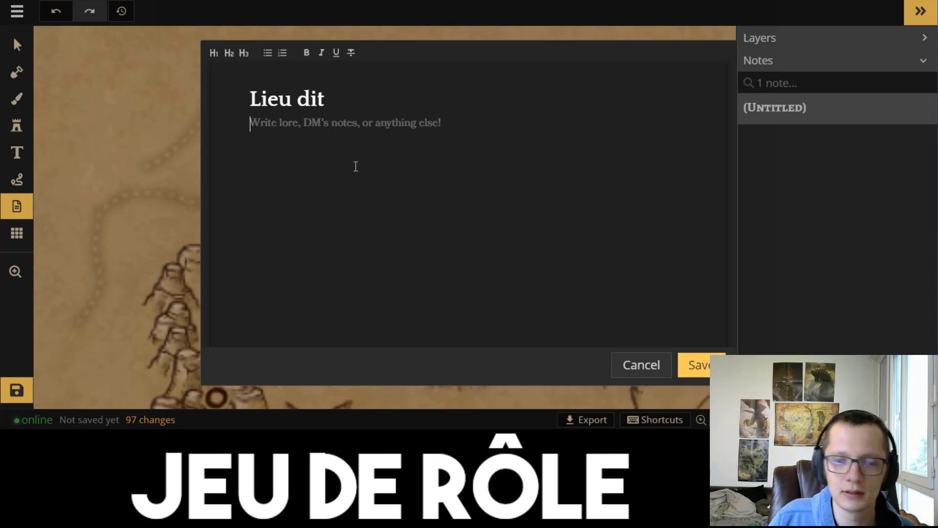
{"action": "type", "text": "BN"}
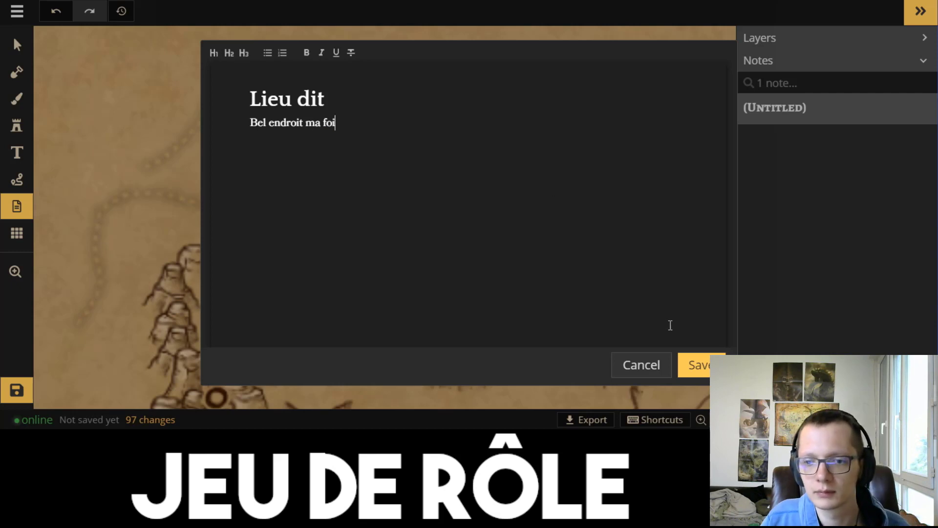
{"action": "left_click", "coordinate": [702, 364]}
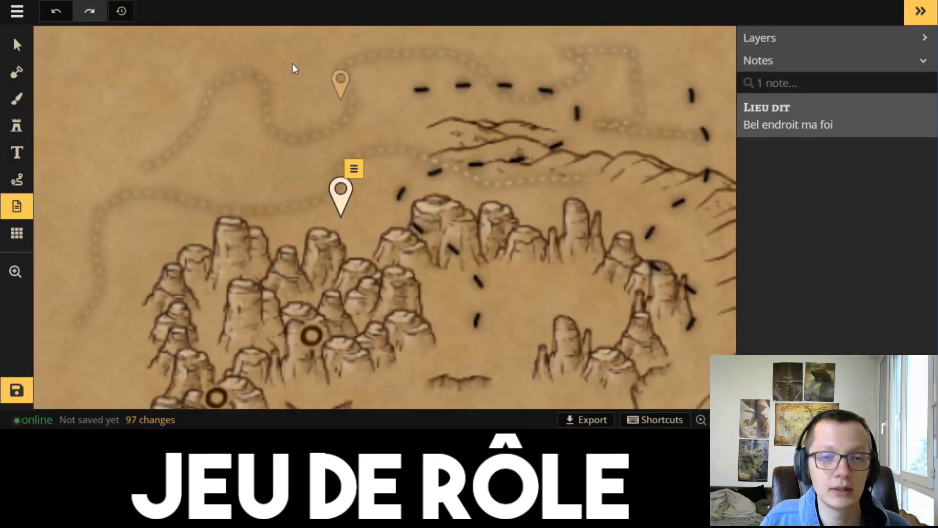
Show a grid over the map and set its shape to squares
{"action": "left_click", "coordinate": [16, 234]}
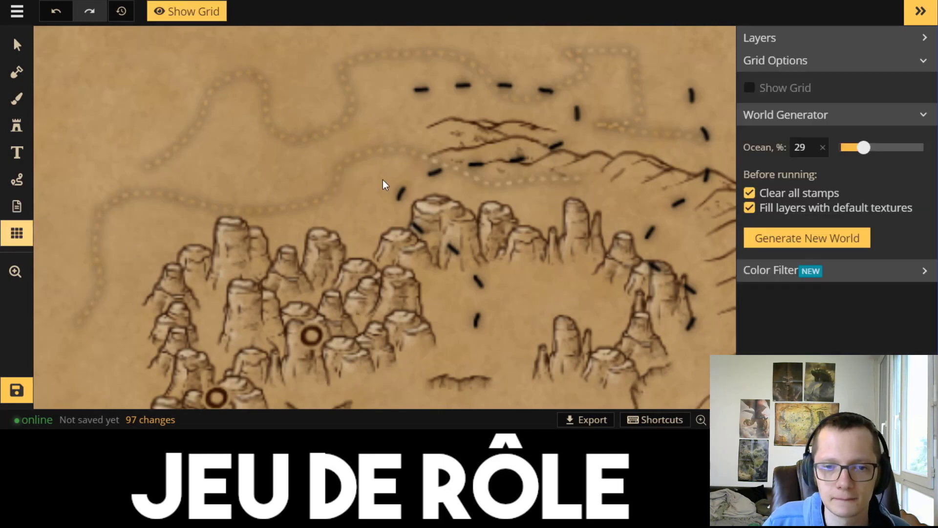
{"action": "key", "text": "z"}
{"action": "scroll", "coordinate": [382, 180], "scroll_direction": "down", "scroll_amount": 3}
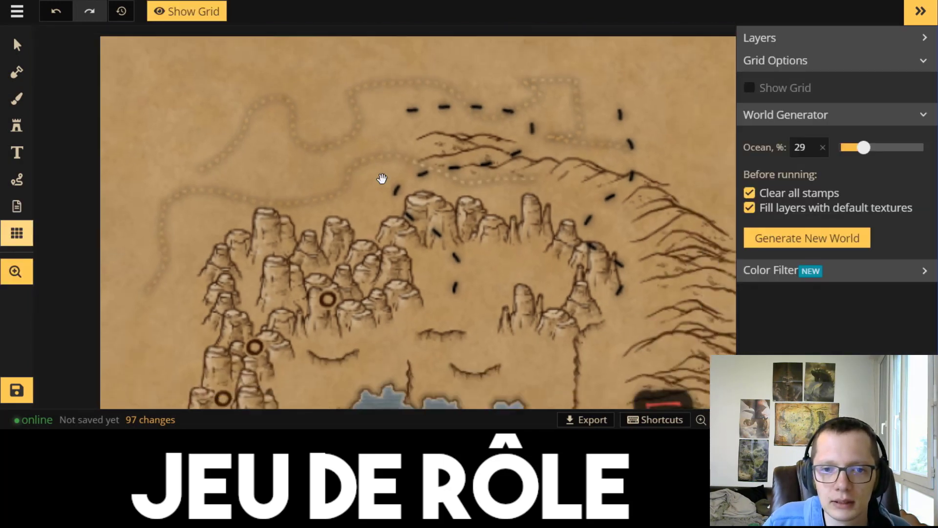
{"action": "scroll", "coordinate": [382, 178], "scroll_direction": "down", "scroll_amount": 1}
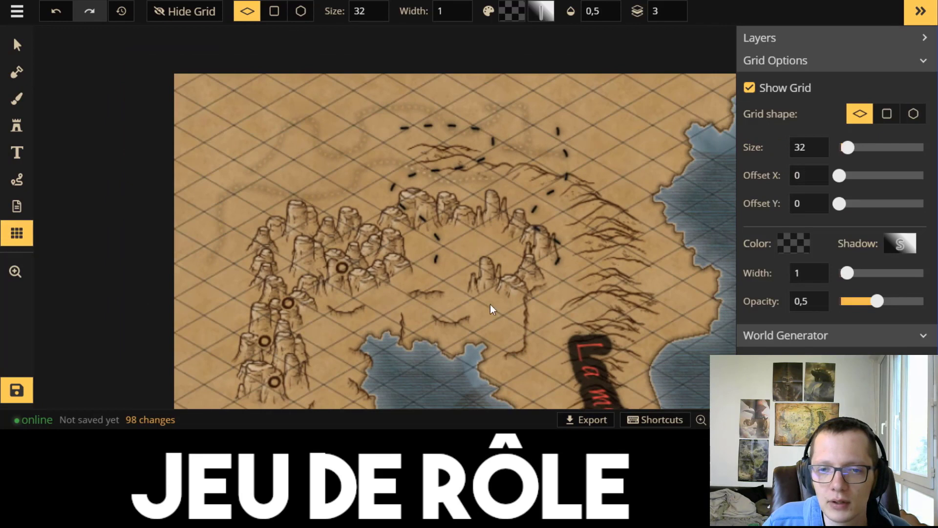
{"action": "left_click", "coordinate": [274, 14]}
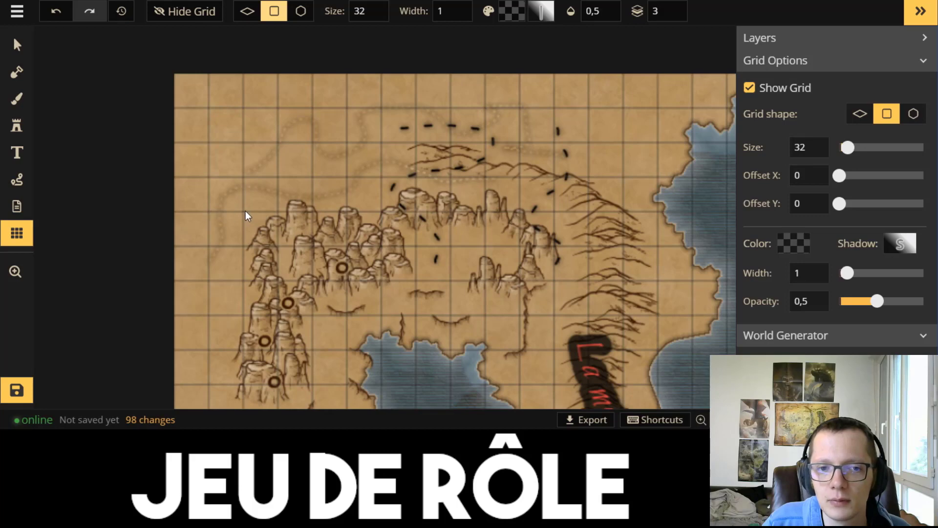
Choose the brown-and-white scale bar stamp from the Fantasy World stamps in the catalog
{"action": "key", "text": "space"}
{"action": "left_click_drag", "start_coordinate": [319, 281], "coordinate": [317, 21]}
{"action": "left_click_drag", "start_coordinate": [342, 201], "coordinate": [325, 84]}
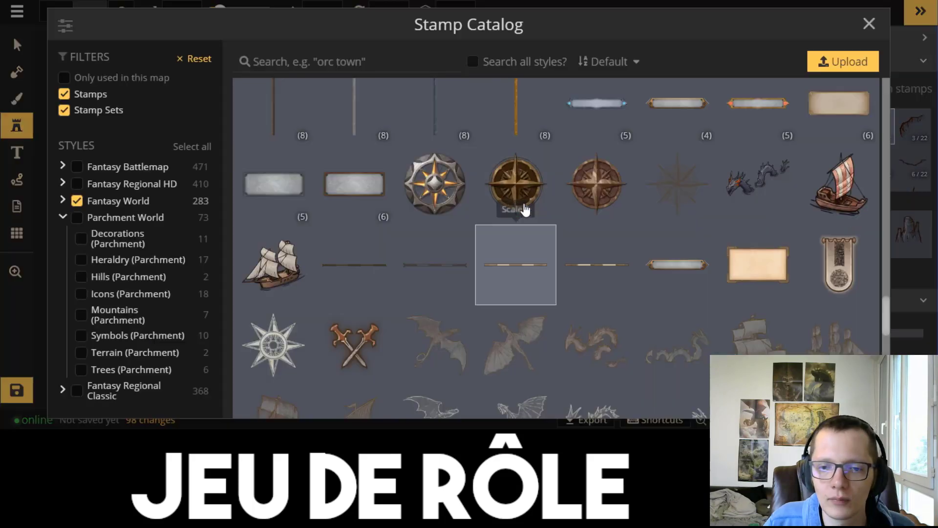
{"action": "left_click", "coordinate": [17, 126]}
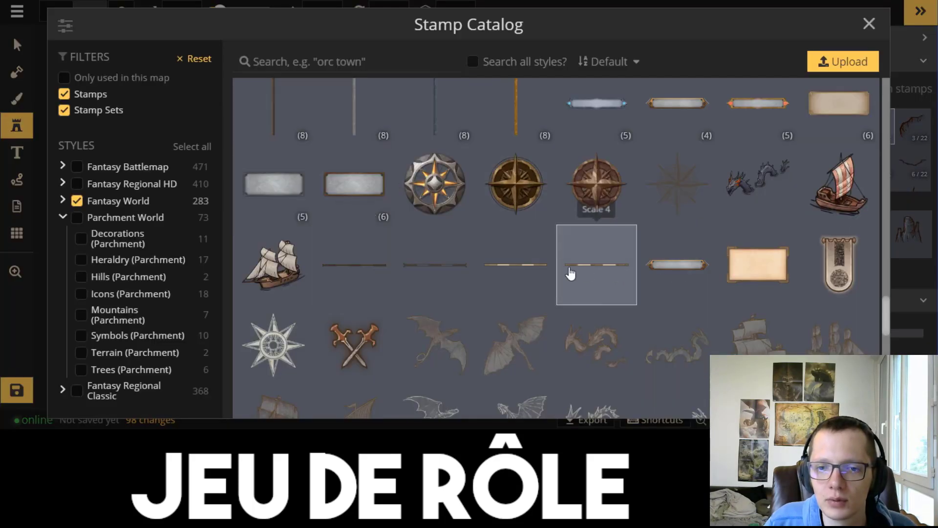
{"action": "left_click", "coordinate": [520, 265]}
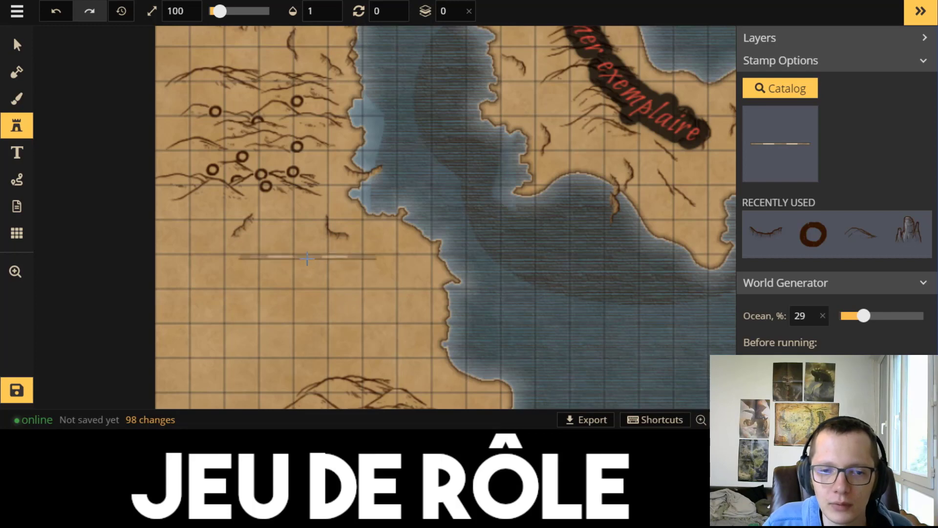
Place the scale bar on the open land south of the western hills, aligning its ends with four grid squares
{"action": "scroll", "coordinate": [307, 260], "scroll_direction": "up", "scroll_amount": 1}
{"action": "scroll", "coordinate": [308, 259], "scroll_direction": "up", "scroll_amount": 3}
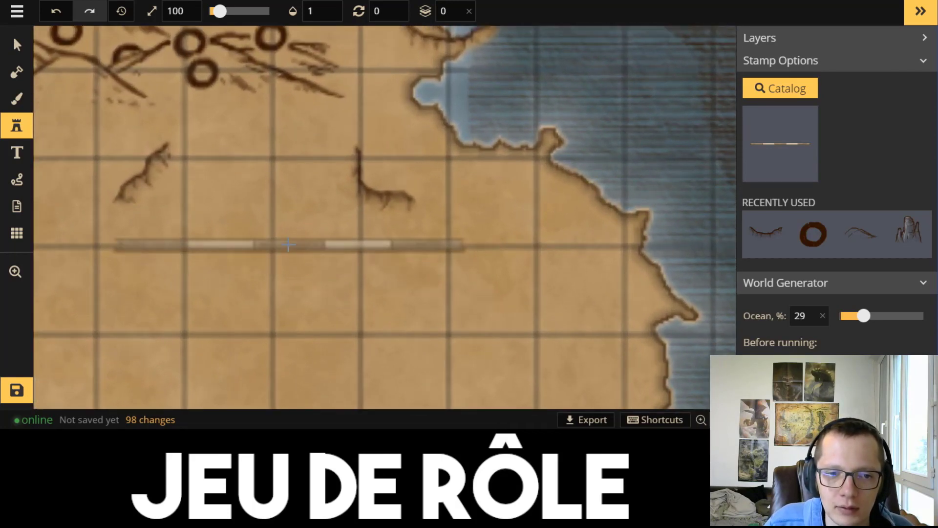
{"action": "left_click", "coordinate": [292, 249]}
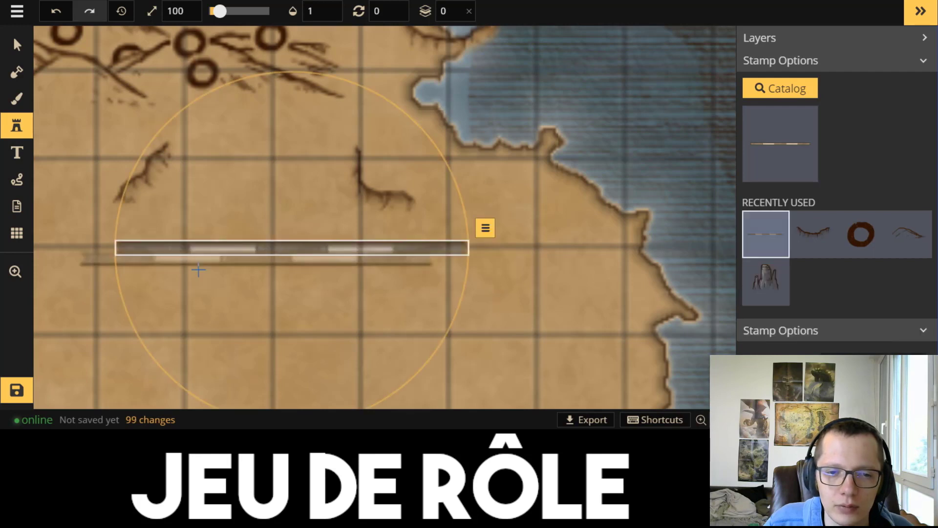
{"action": "left_click_drag", "start_coordinate": [245, 247], "coordinate": [313, 252]}
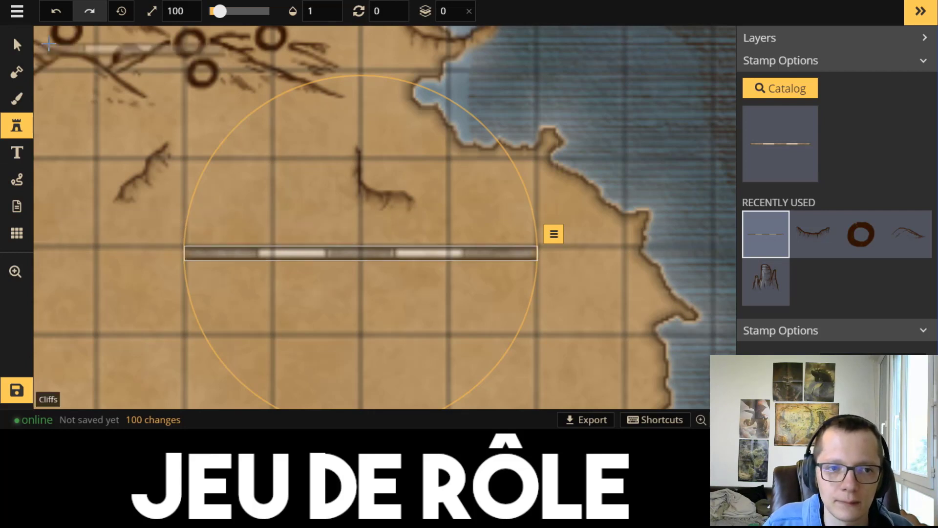
Turn the grid off and on again, and change its shape to hexagons
{"action": "left_click", "coordinate": [17, 45]}
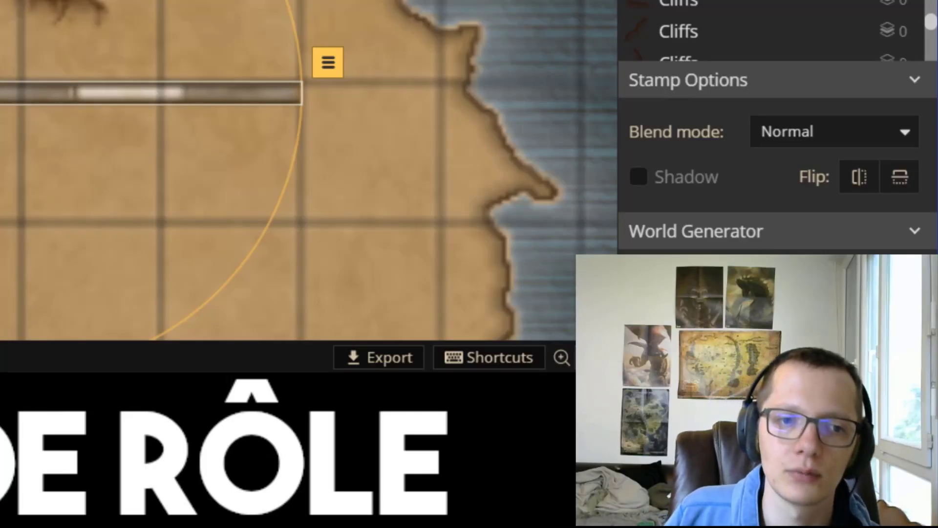
{"action": "key", "text": "g"}
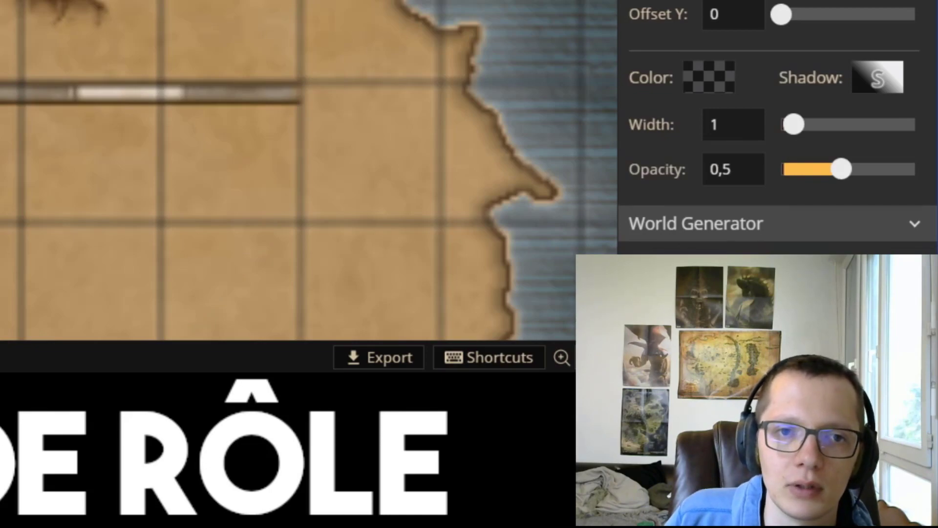
{"action": "left_click", "coordinate": [187, 11]}
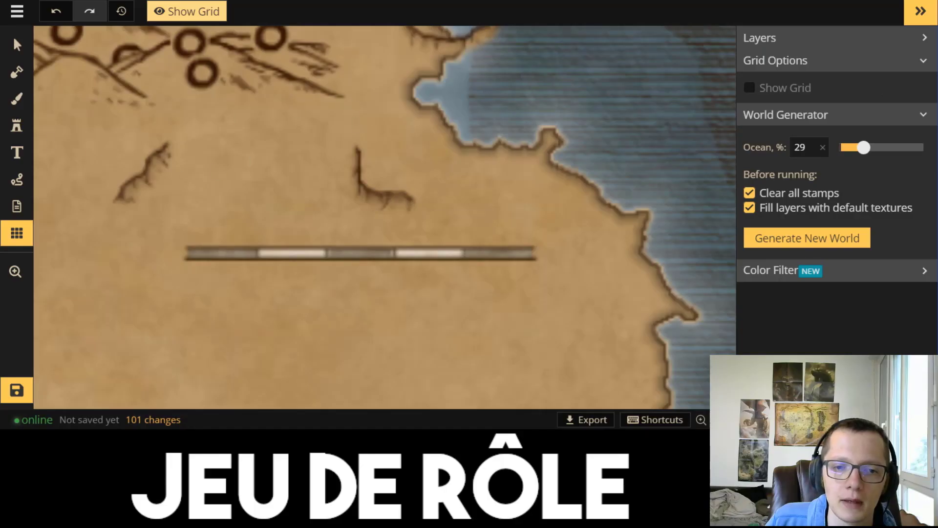
{"action": "left_click", "coordinate": [181, 12]}
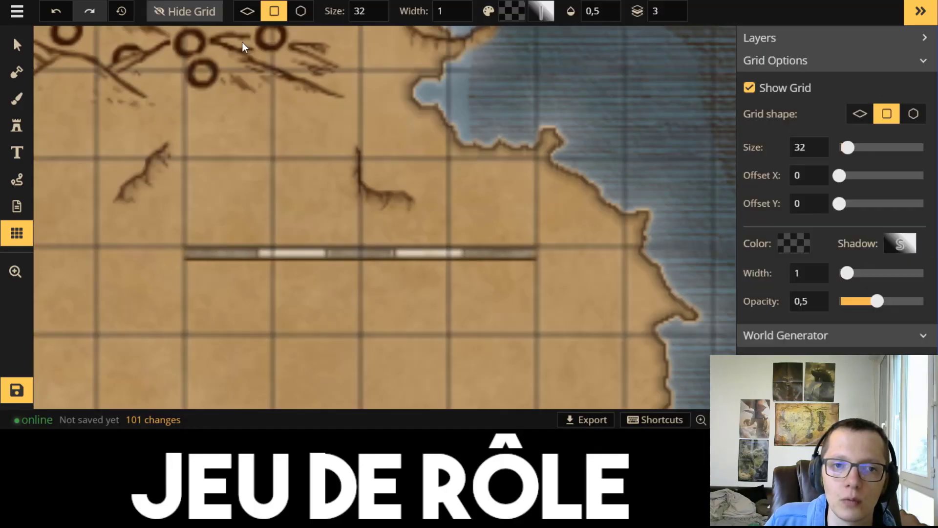
{"action": "left_click", "coordinate": [302, 12]}
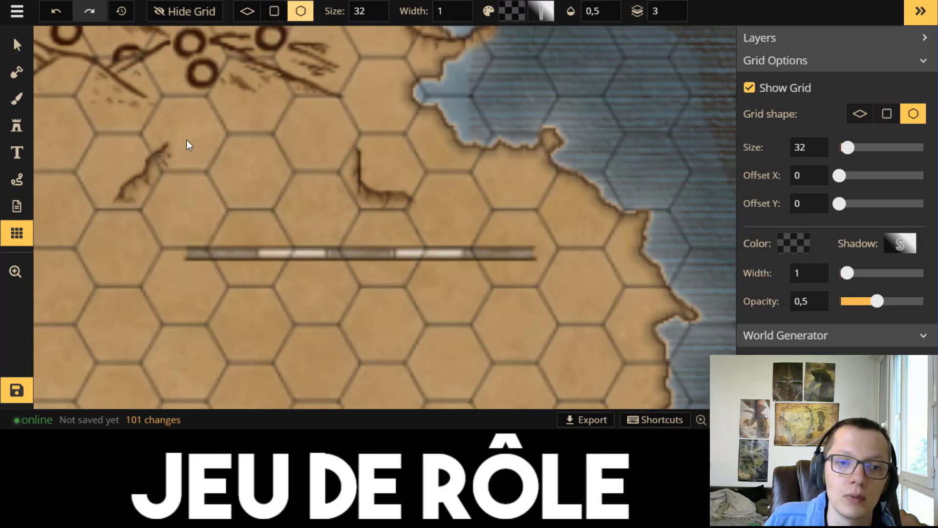
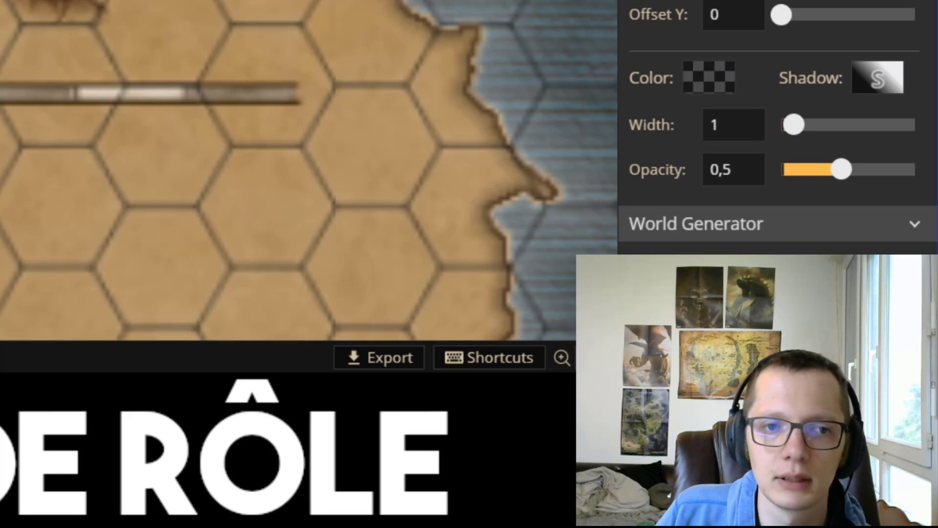
{"action": "scroll", "coordinate": [309, 171], "scroll_direction": "down", "scroll_amount": 3}
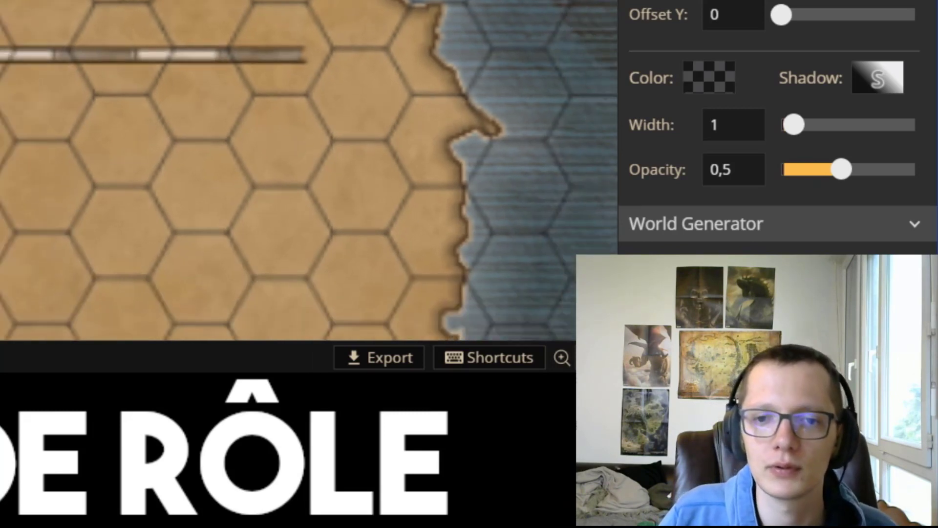
{"action": "scroll", "coordinate": [309, 171], "scroll_direction": "down", "scroll_amount": 1}
{"action": "left_click_drag", "start_coordinate": [312, 2], "coordinate": [95, 67]}
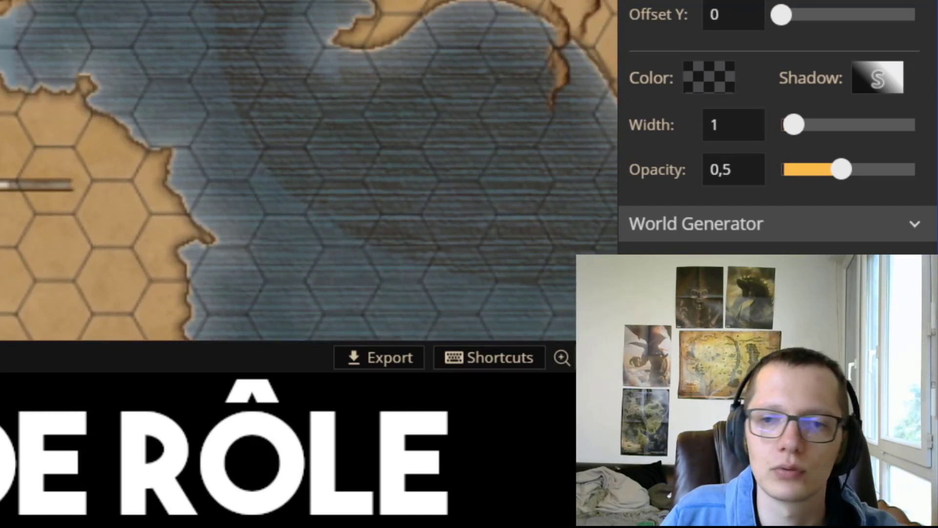
Open the stamp catalog and look through the Fantasy World stamps, from decorations and heraldry to buildings
{"action": "key", "text": "s"}
{"action": "left_click", "coordinate": [792, 136]}
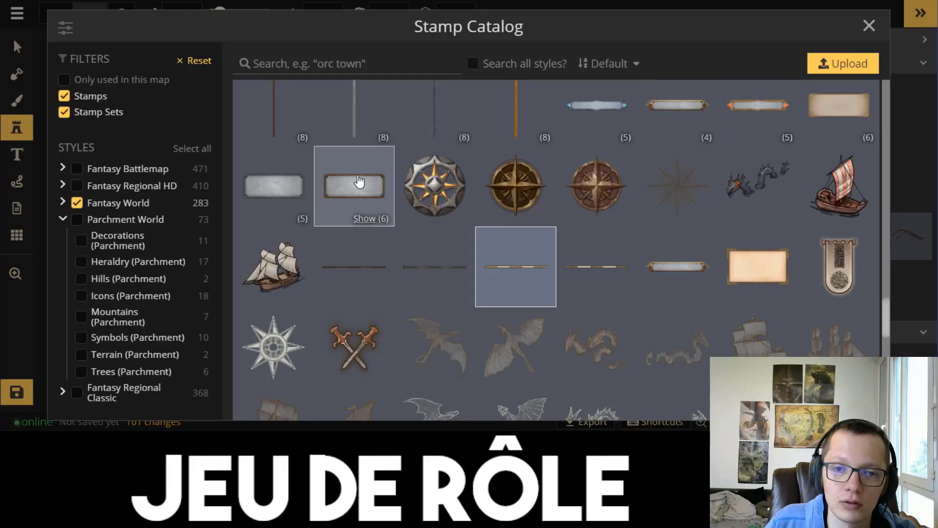
{"action": "scroll", "coordinate": [358, 175], "scroll_direction": "down", "scroll_amount": 10}
{"action": "scroll", "coordinate": [358, 176], "scroll_direction": "down", "scroll_amount": 8}
{"action": "scroll", "coordinate": [361, 182], "scroll_direction": "up", "scroll_amount": 1}
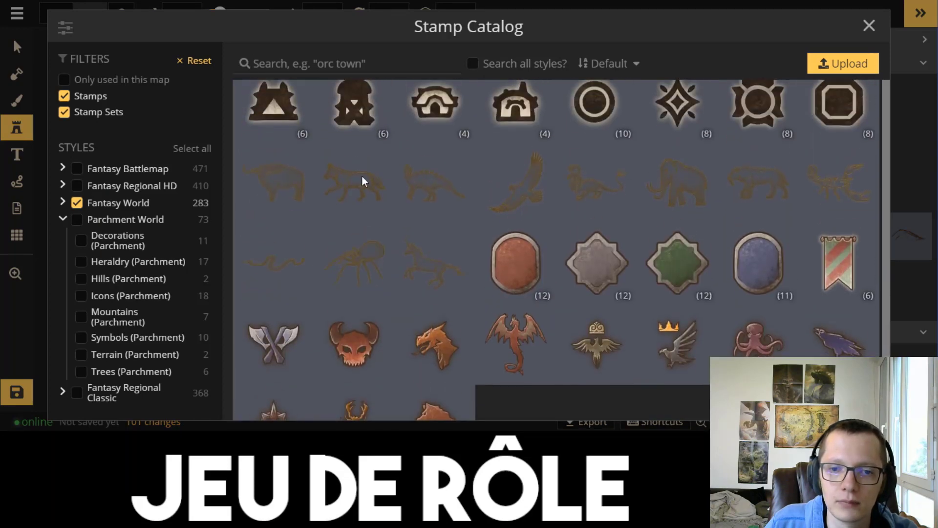
{"action": "scroll", "coordinate": [420, 189], "scroll_direction": "up", "scroll_amount": 8}
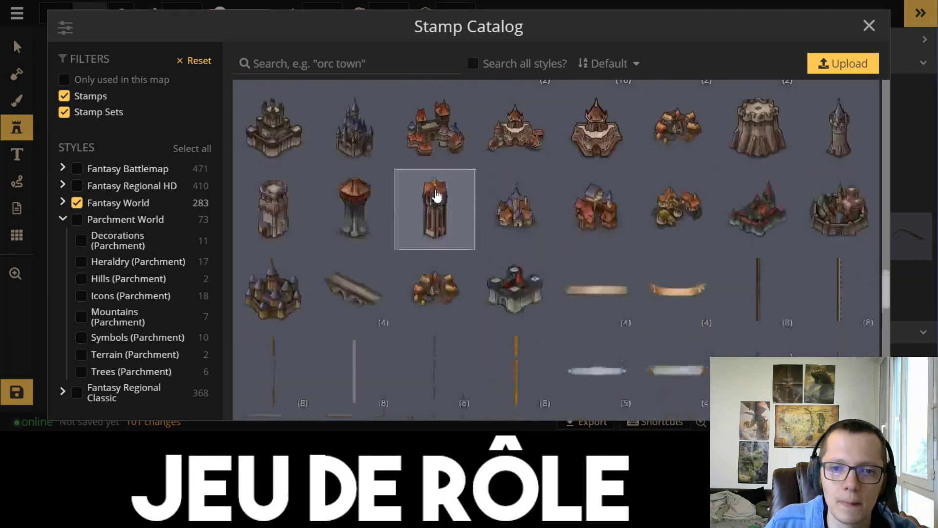
{"action": "scroll", "coordinate": [420, 198], "scroll_direction": "up", "scroll_amount": 3}
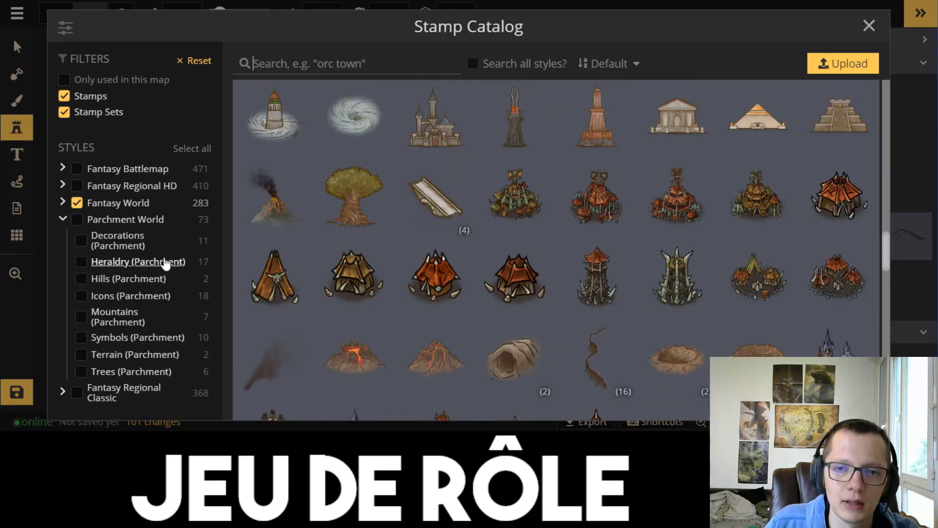
{"action": "scroll", "coordinate": [473, 220], "scroll_direction": "up", "scroll_amount": 4}
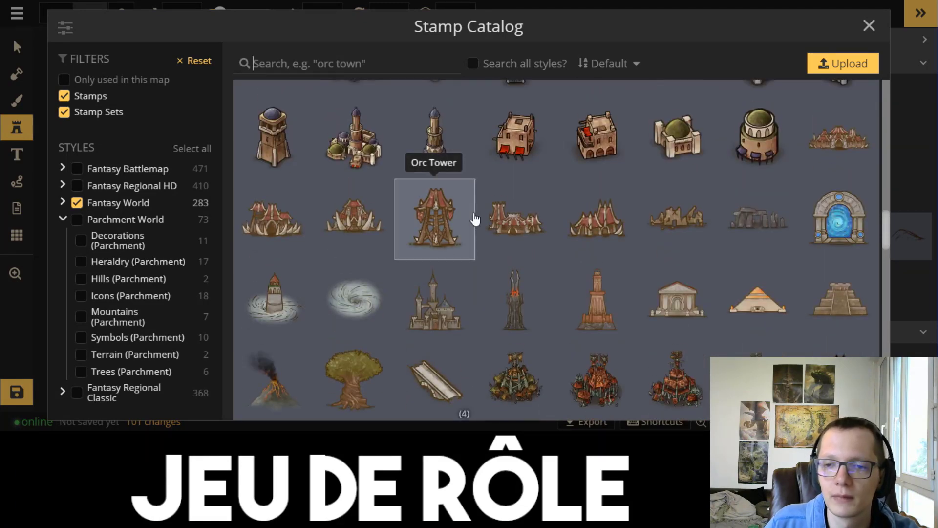
{"action": "scroll", "coordinate": [474, 220], "scroll_direction": "up", "scroll_amount": 6}
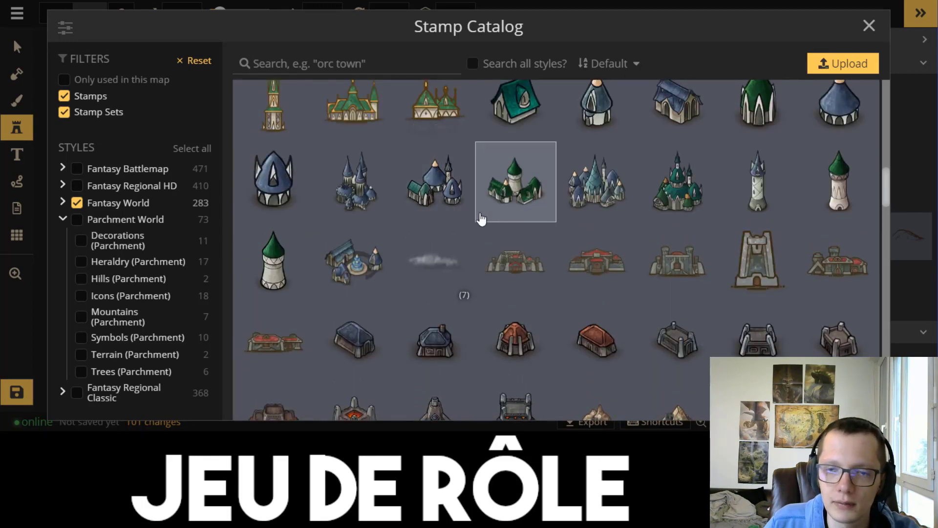
View the Decorations (Parchment) stamps, then include all styles and look through the complete stamp catalog
{"action": "left_click", "coordinate": [119, 240]}
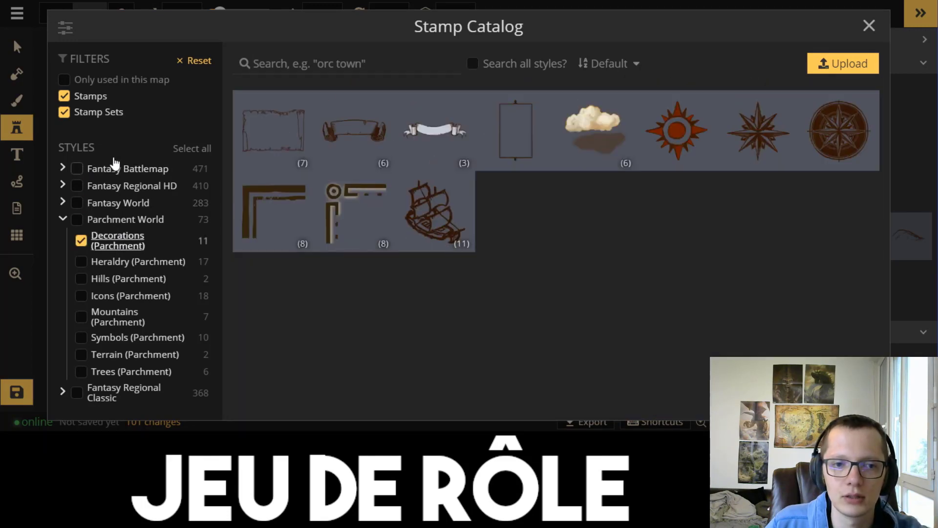
{"action": "left_click", "coordinate": [183, 149]}
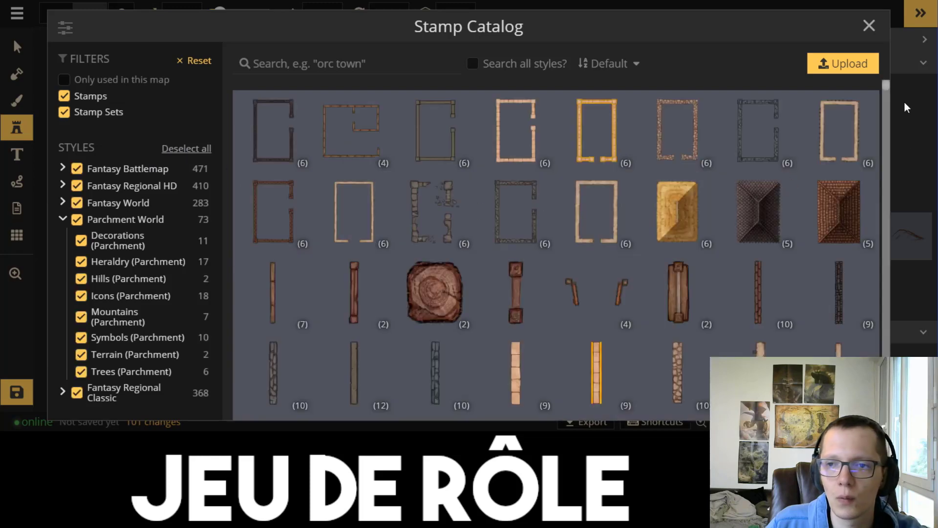
{"action": "left_click_drag", "start_coordinate": [886, 86], "coordinate": [887, 122]}
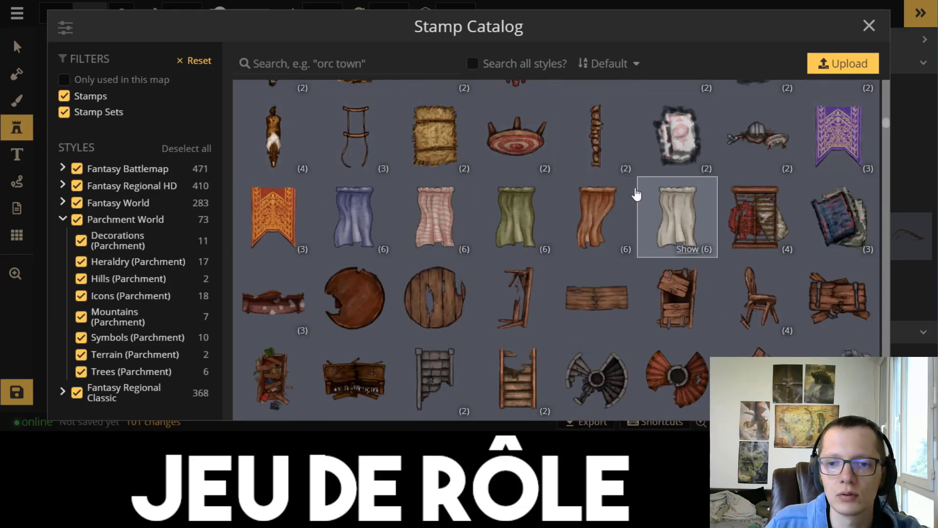
{"action": "scroll", "coordinate": [695, 285], "scroll_direction": "up", "scroll_amount": 5}
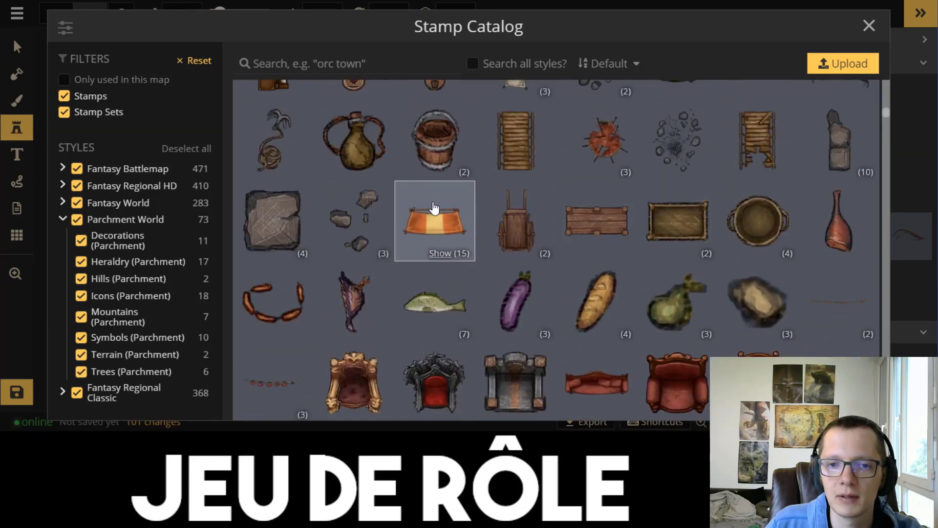
{"action": "scroll", "coordinate": [581, 214], "scroll_direction": "down", "scroll_amount": 6}
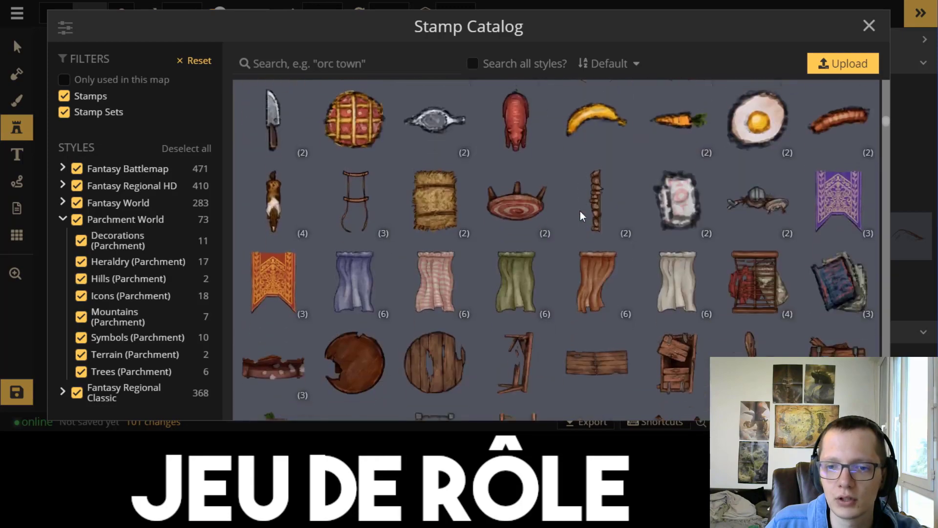
{"action": "scroll", "coordinate": [604, 221], "scroll_direction": "down", "scroll_amount": 8}
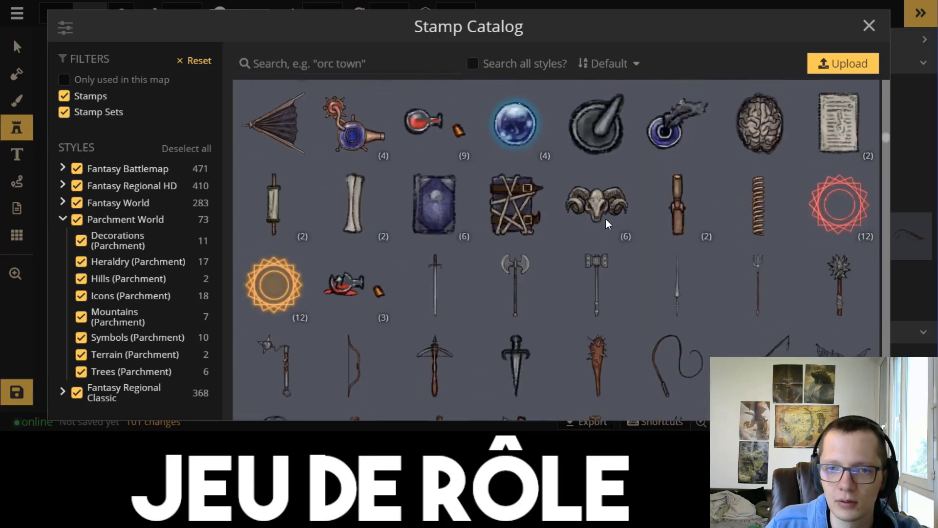
{"action": "scroll", "coordinate": [605, 218], "scroll_direction": "up", "scroll_amount": 1}
{"action": "scroll", "coordinate": [605, 218], "scroll_direction": "down", "scroll_amount": 10}
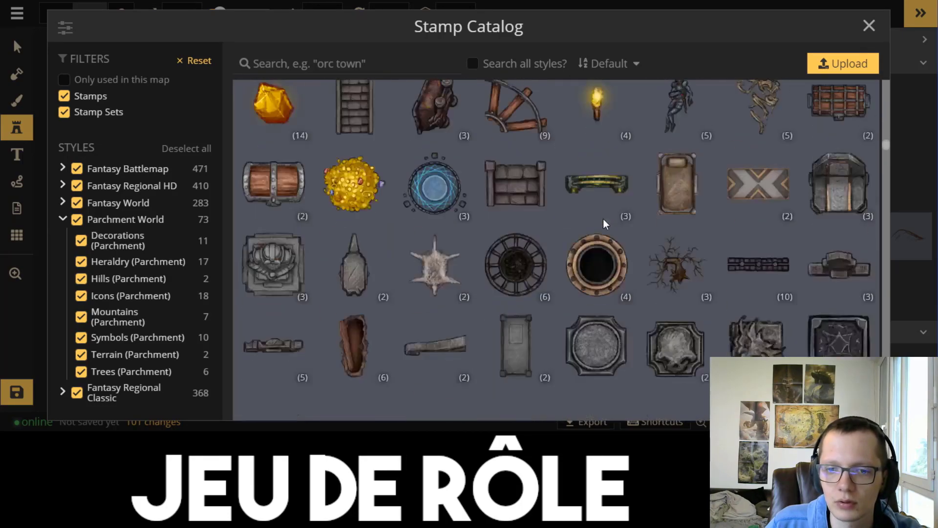
{"action": "scroll", "coordinate": [604, 225], "scroll_direction": "down", "scroll_amount": 15}
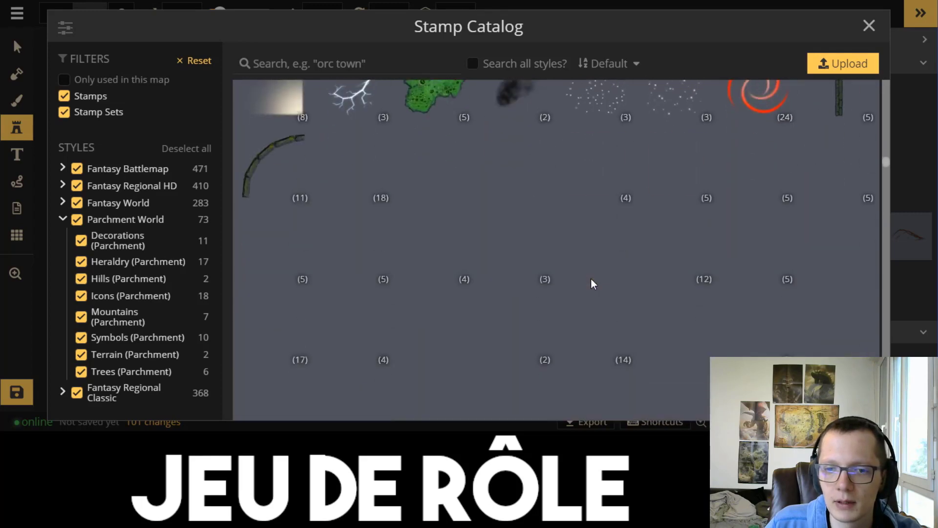
{"action": "scroll", "coordinate": [591, 278], "scroll_direction": "down", "scroll_amount": 3}
{"action": "left_click_drag", "start_coordinate": [885, 166], "coordinate": [893, 271]}
{"action": "scroll", "coordinate": [818, 253], "scroll_direction": "down", "scroll_amount": 15}
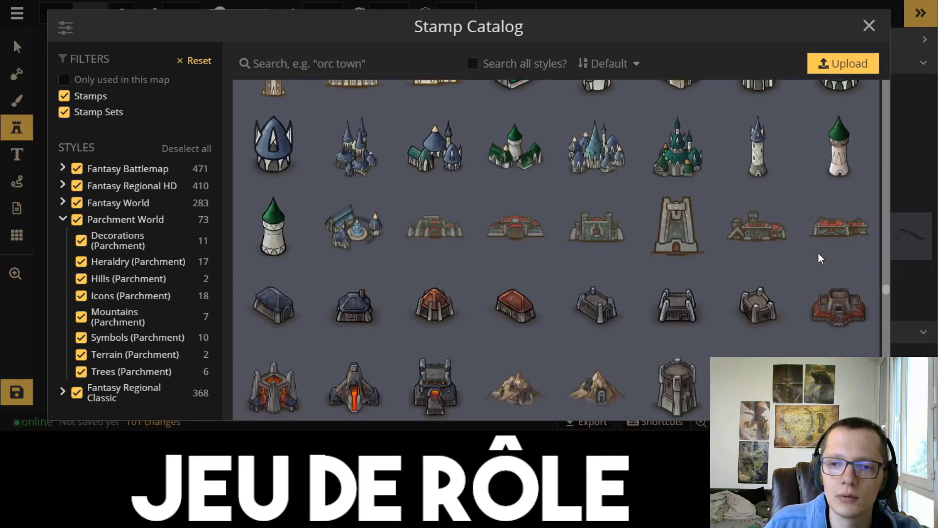
{"action": "left_click", "coordinate": [868, 26]}
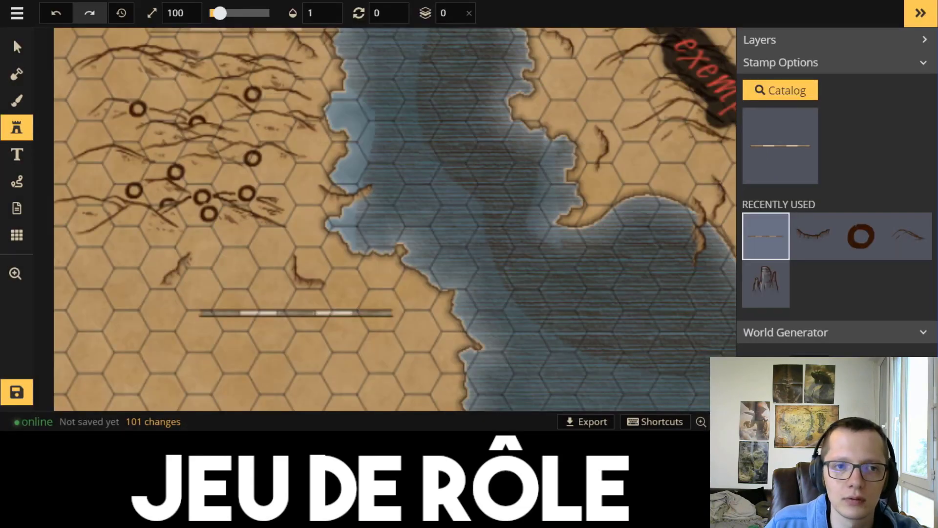
Save the map under a title
{"action": "left_click", "coordinate": [16, 14]}
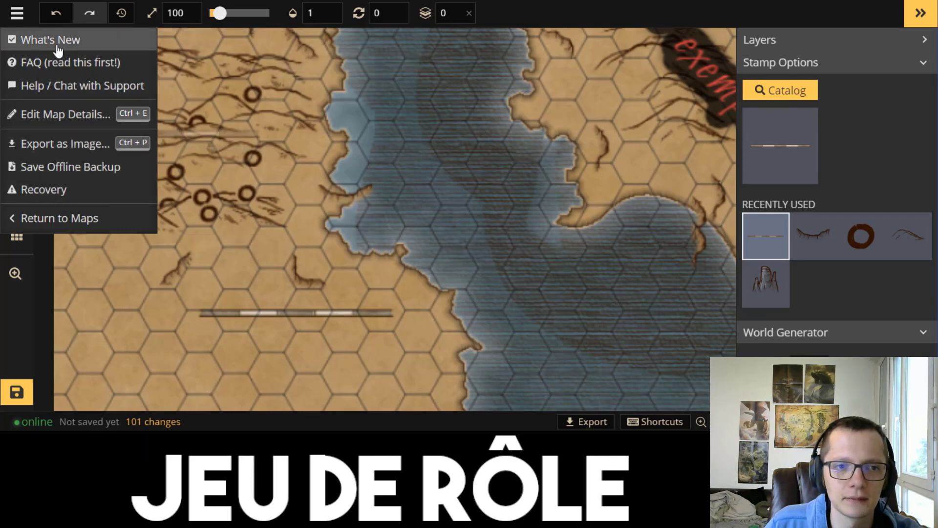
{"action": "left_click", "coordinate": [18, 391]}
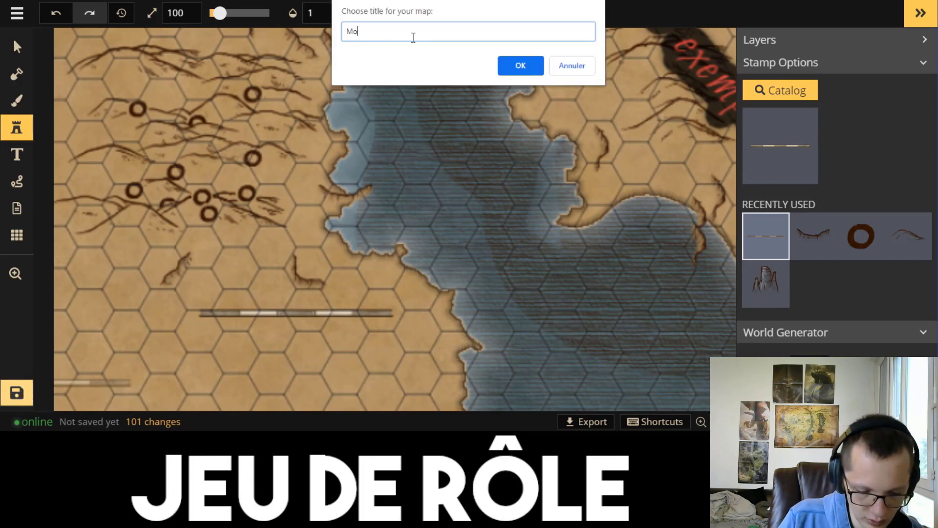
{"action": "left_click", "coordinate": [520, 65]}
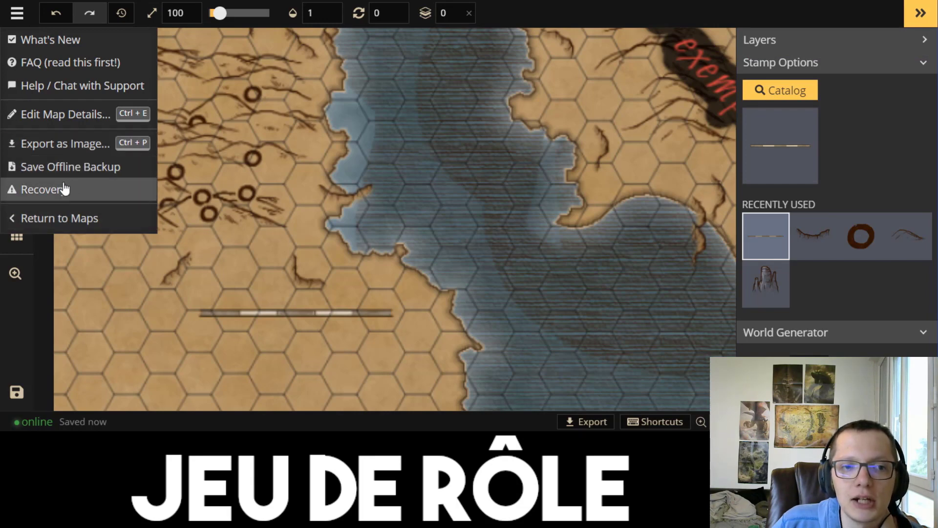
Open the image export settings and review the color filters, filter intensity and export resolution
{"action": "left_click", "coordinate": [65, 143]}
{"action": "left_click", "coordinate": [659, 126]}
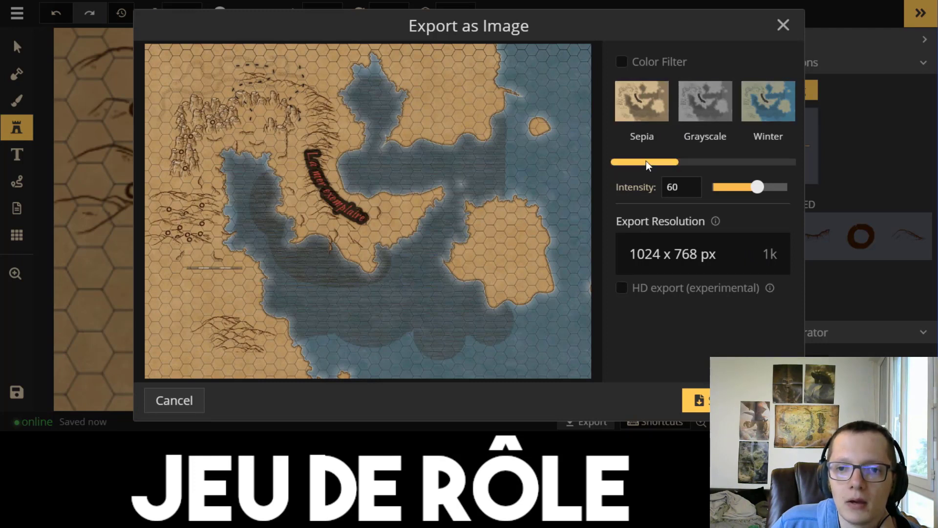
{"action": "mouse_move", "coordinate": [646, 160]}
{"action": "left_mouse_down"}
{"action": "mouse_move", "coordinate": [725, 156]}
{"action": "mouse_move", "coordinate": [641, 160]}
{"action": "left_mouse_up"}
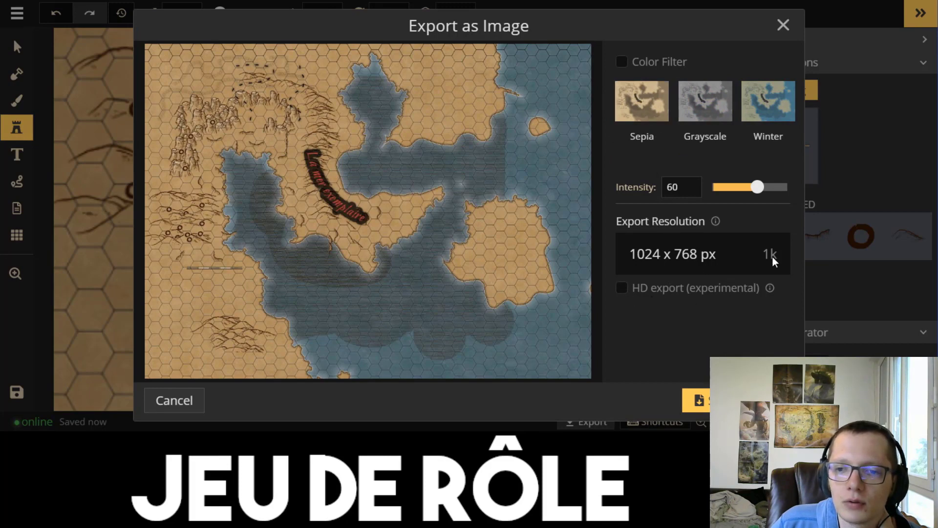
{"action": "mouse_move", "coordinate": [758, 187]}
{"action": "left_mouse_down"}
{"action": "mouse_move", "coordinate": [737, 194]}
{"action": "mouse_move", "coordinate": [774, 193]}
{"action": "mouse_move", "coordinate": [755, 194]}
{"action": "left_mouse_up"}
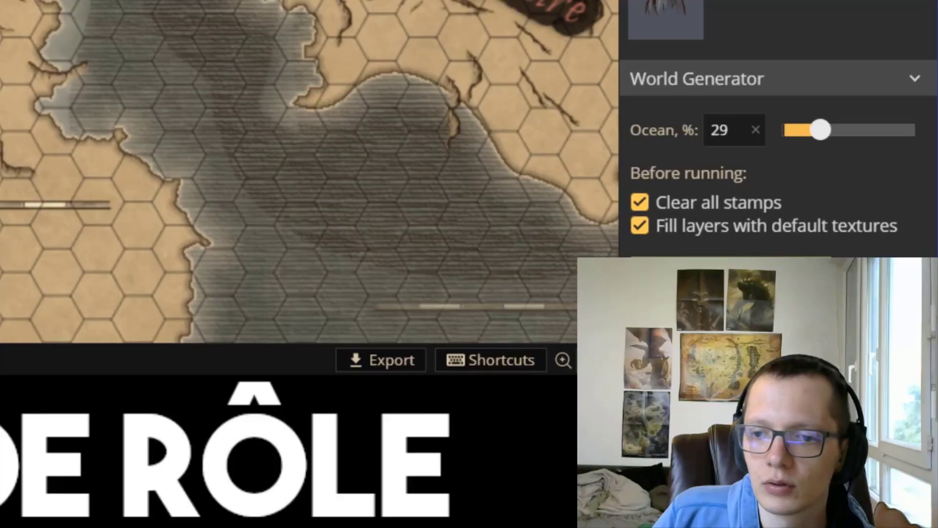
Try the Grayscale, Winter, Red Sky, Night Scene, Overcast and Parchment color filters on the map, and apply Cold & Warm
{"action": "scroll", "coordinate": [738, 128], "scroll_direction": "down", "scroll_amount": 5}
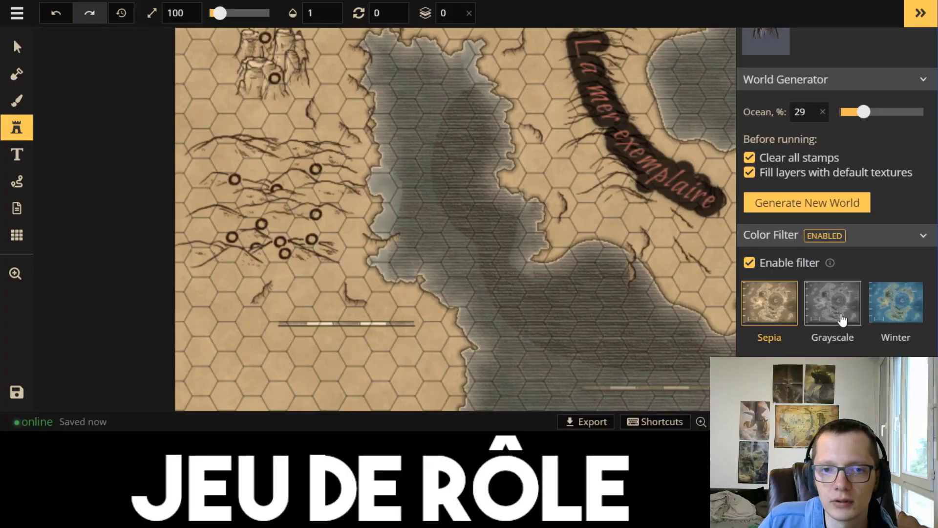
{"action": "left_click", "coordinate": [842, 320]}
{"action": "left_click", "coordinate": [895, 315]}
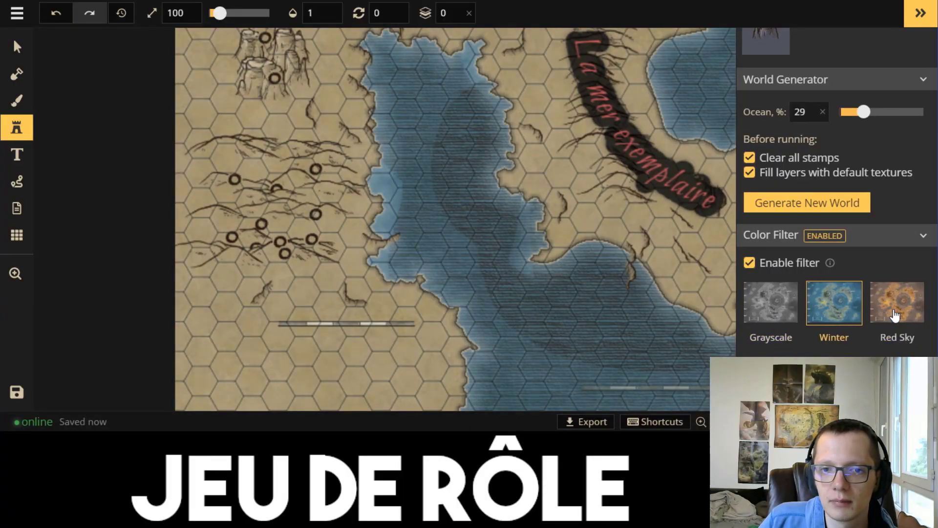
{"action": "left_click", "coordinate": [895, 313]}
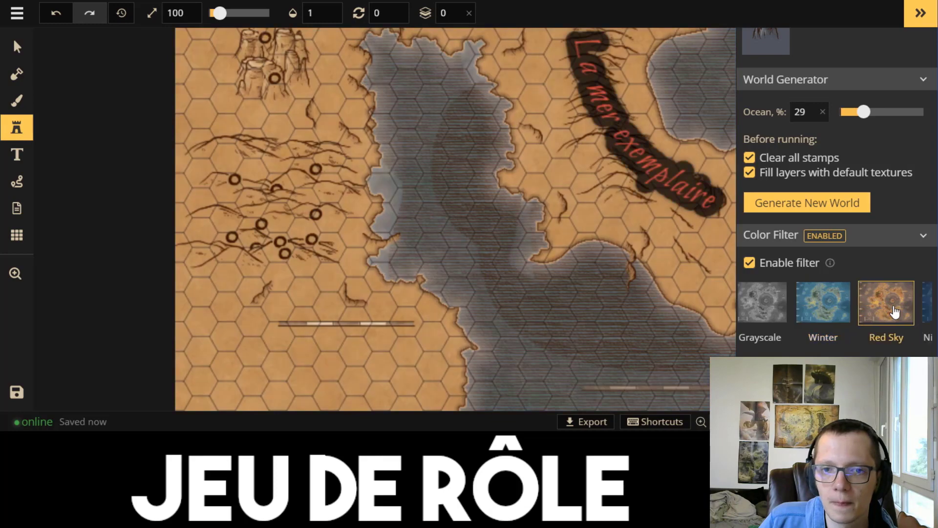
{"action": "left_click", "coordinate": [890, 311]}
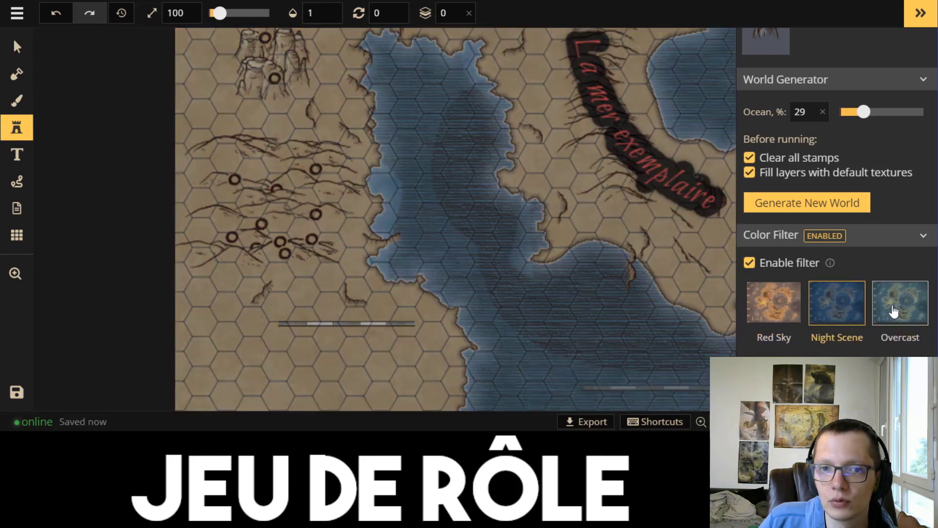
{"action": "left_click", "coordinate": [901, 312]}
{"action": "left_click", "coordinate": [908, 312]}
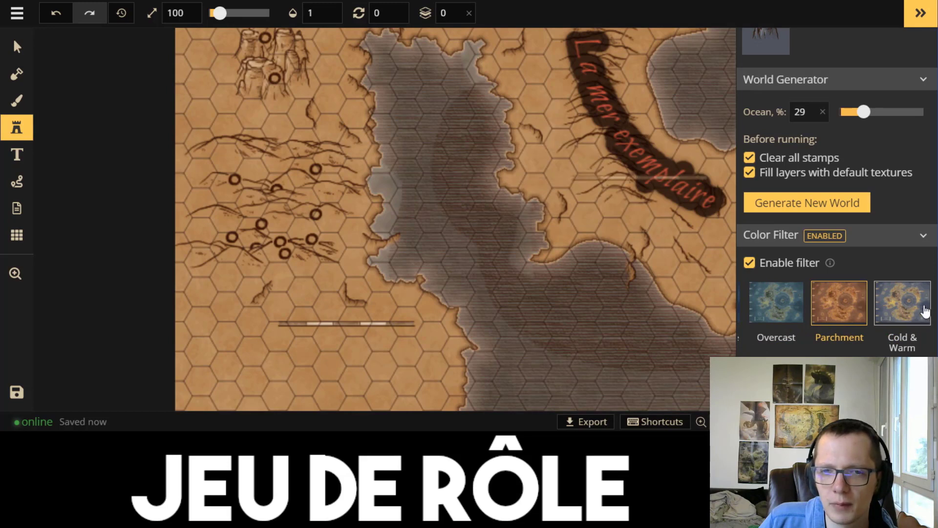
{"action": "left_click", "coordinate": [924, 311]}
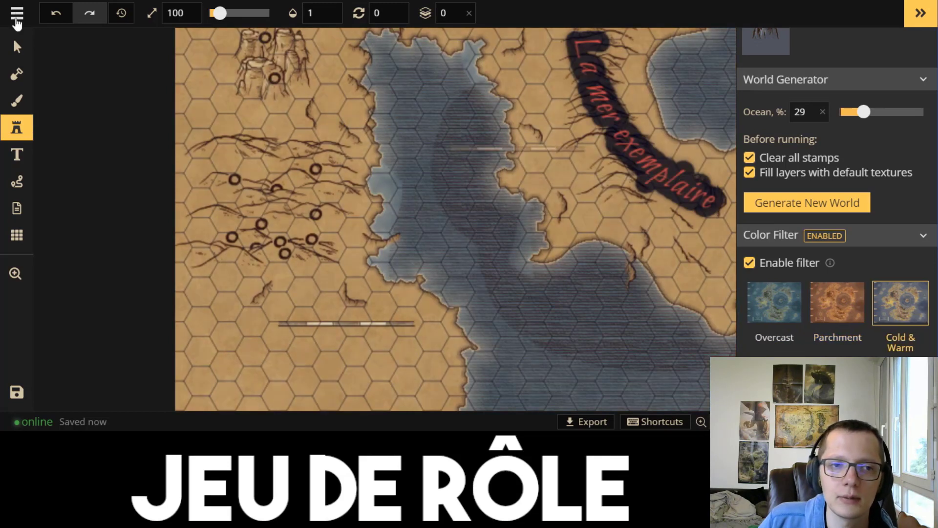
Switch to the finished map containing Empire Ignien and examine its kingdoms, labels, mountains and legend
{"action": "left_click", "coordinate": [14, 22]}
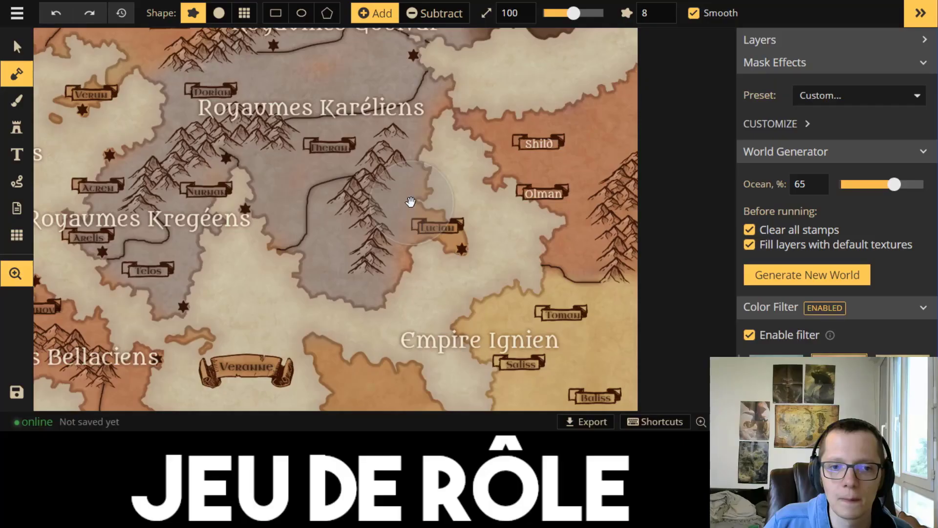
{"action": "scroll", "coordinate": [410, 201], "scroll_direction": "down", "scroll_amount": 5}
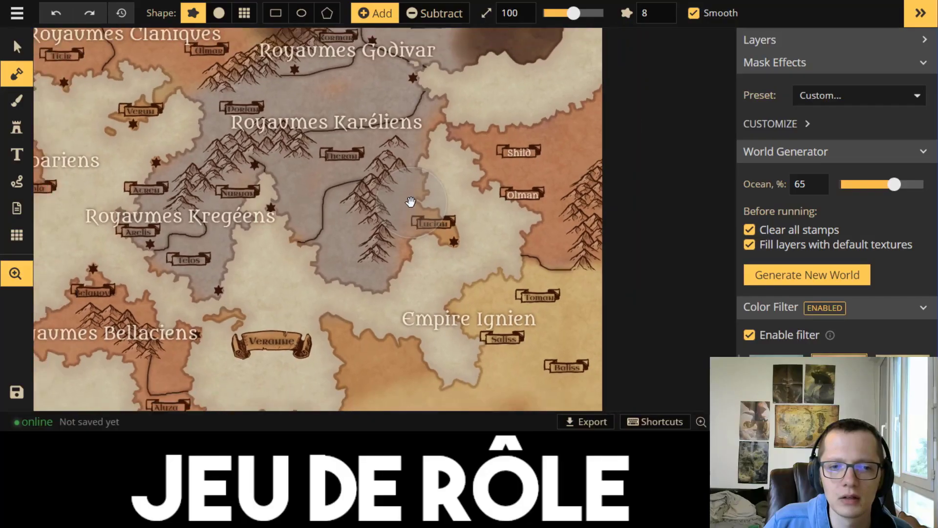
{"action": "scroll", "coordinate": [410, 202], "scroll_direction": "down", "scroll_amount": 2}
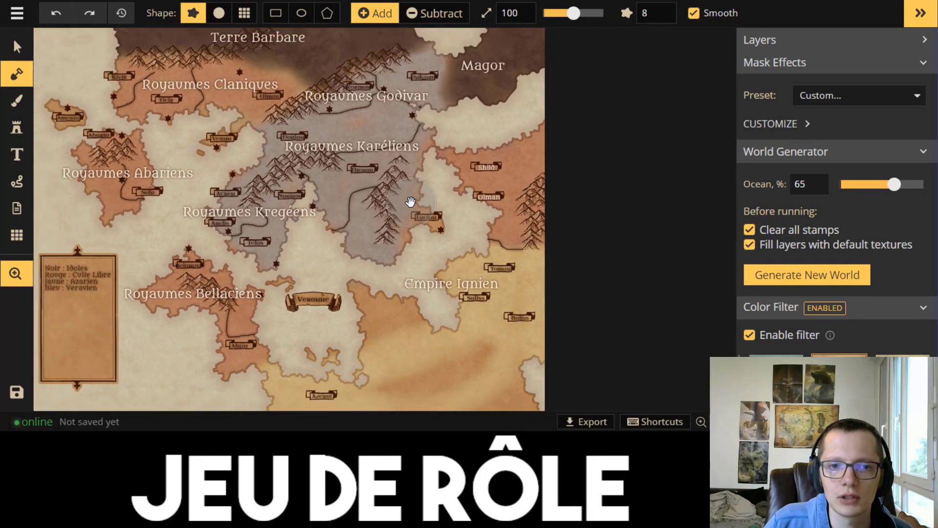
{"action": "scroll", "coordinate": [410, 201], "scroll_direction": "up", "scroll_amount": 1}
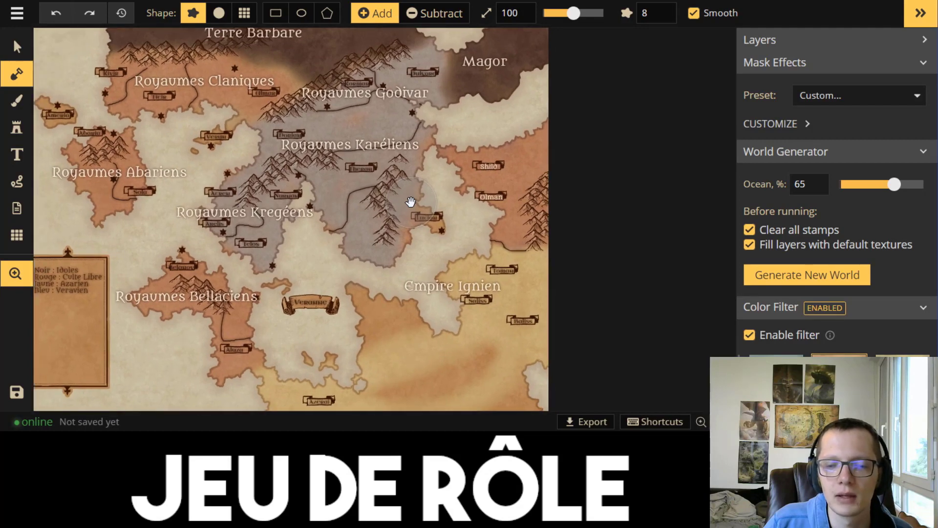
{"action": "scroll", "coordinate": [411, 201], "scroll_direction": "up", "scroll_amount": 4}
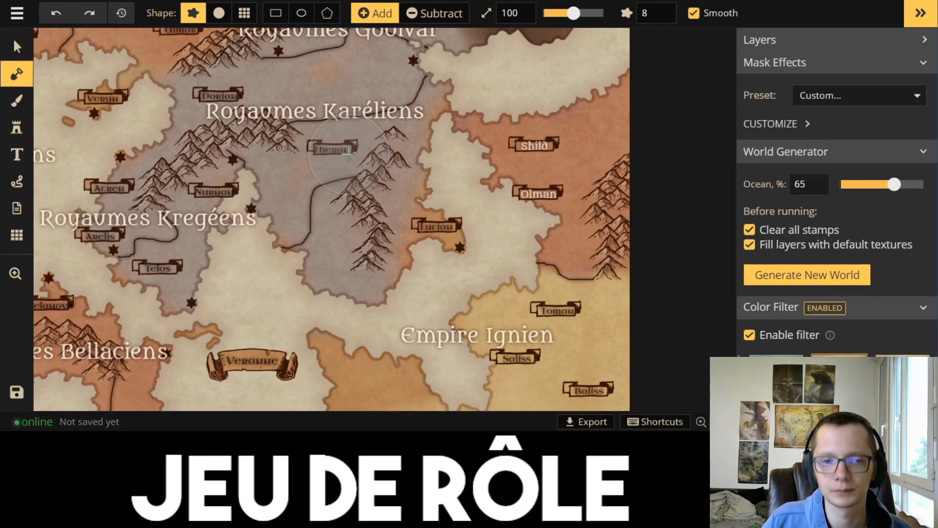
Switch to the world map with Terres Perdues and Terres Dragon and examine its central sea up close
{"action": "left_click", "coordinate": [19, 17]}
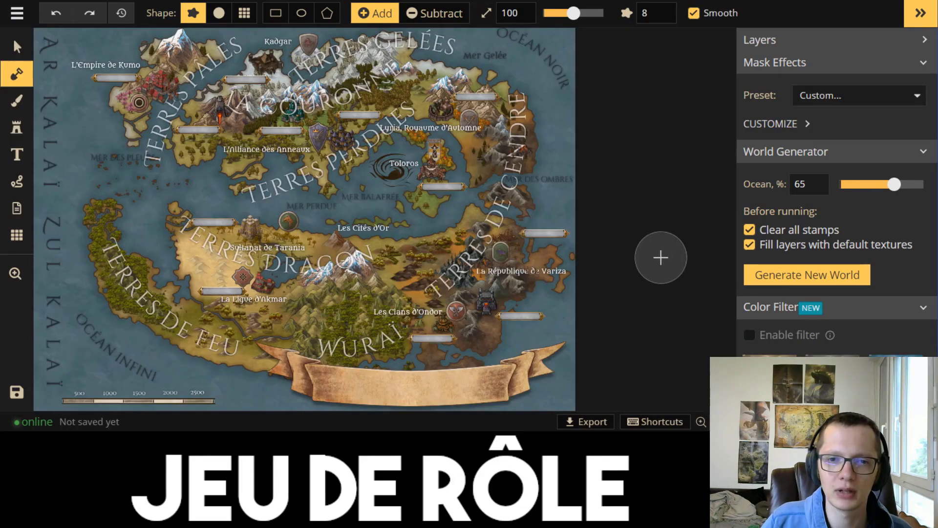
{"action": "scroll", "coordinate": [393, 247], "scroll_direction": "up", "scroll_amount": 5}
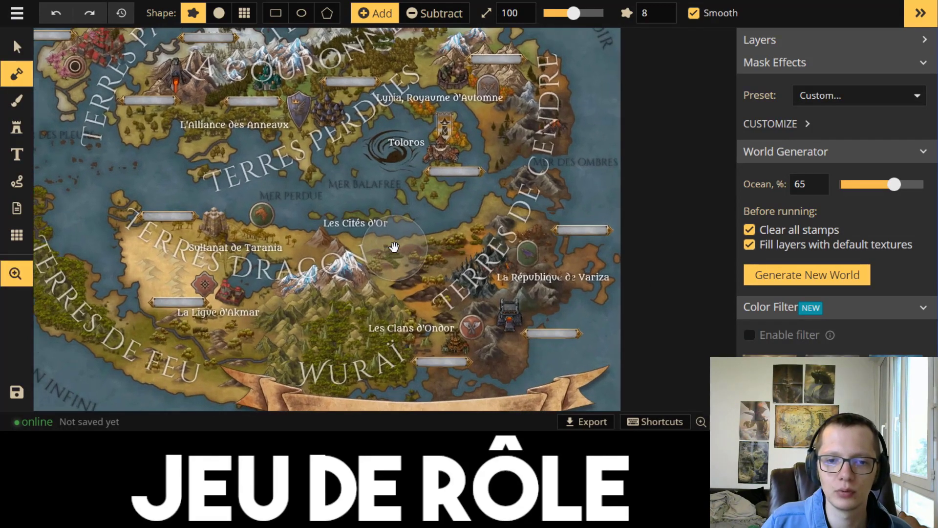
{"action": "scroll", "coordinate": [394, 247], "scroll_direction": "up", "scroll_amount": 2}
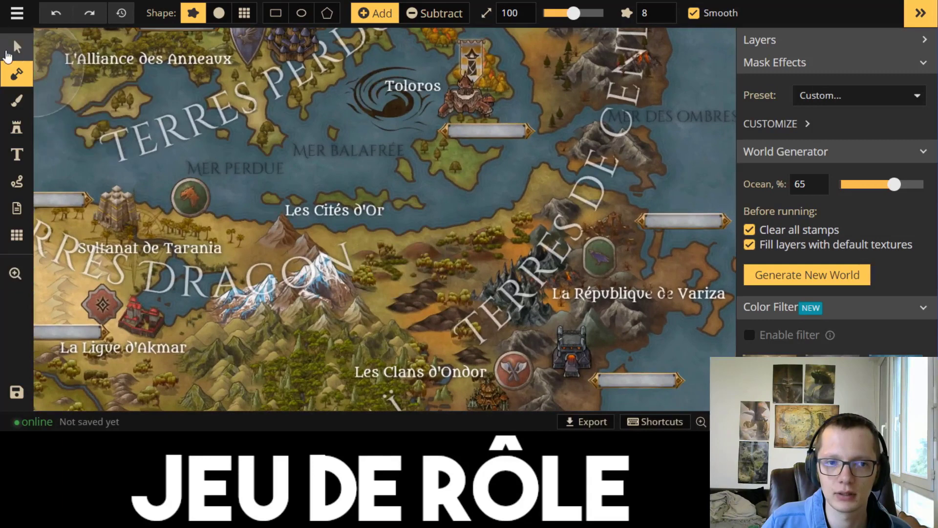
Select the Terres perdues and Terres de cendre text labels one after the other, and clear the selection
{"action": "left_click", "coordinate": [18, 48]}
{"action": "left_click_drag", "start_coordinate": [278, 124], "coordinate": [356, 183]}
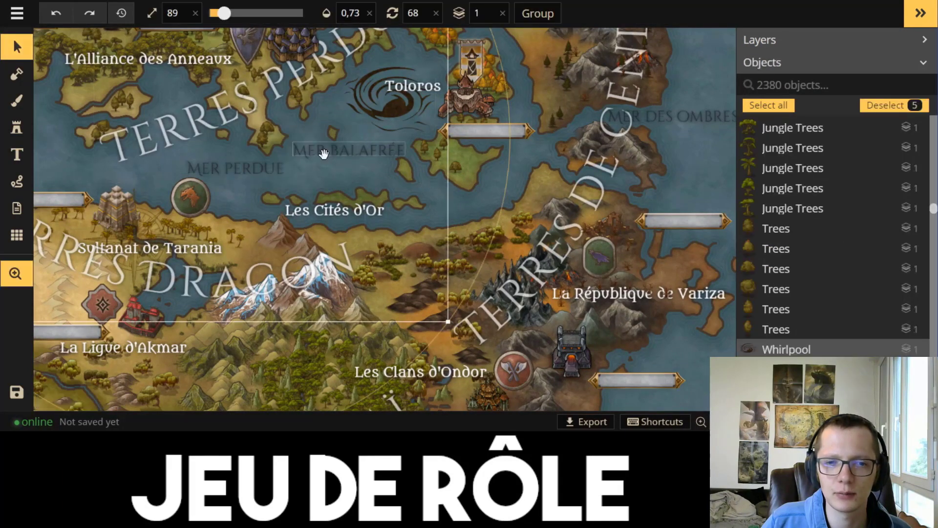
{"action": "left_click", "coordinate": [316, 172]}
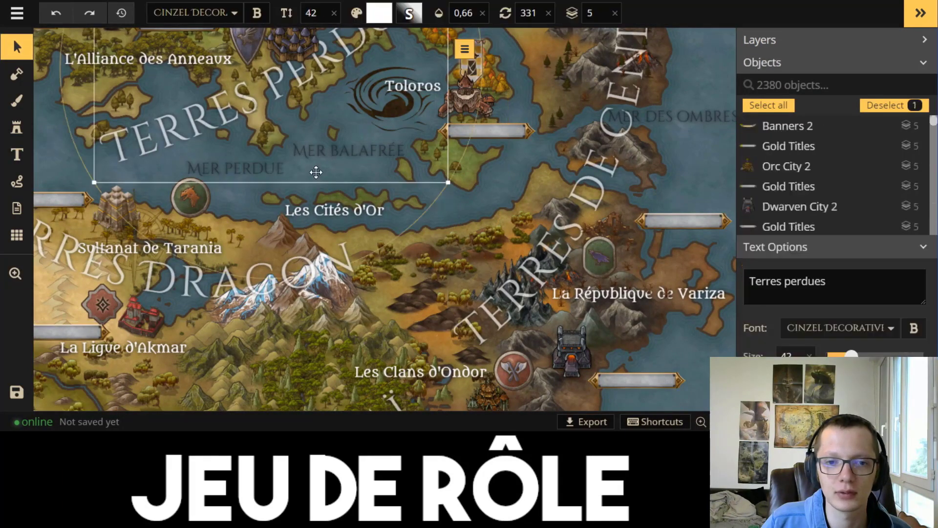
{"action": "left_click", "coordinate": [73, 167]}
{"action": "left_click", "coordinate": [707, 163]}
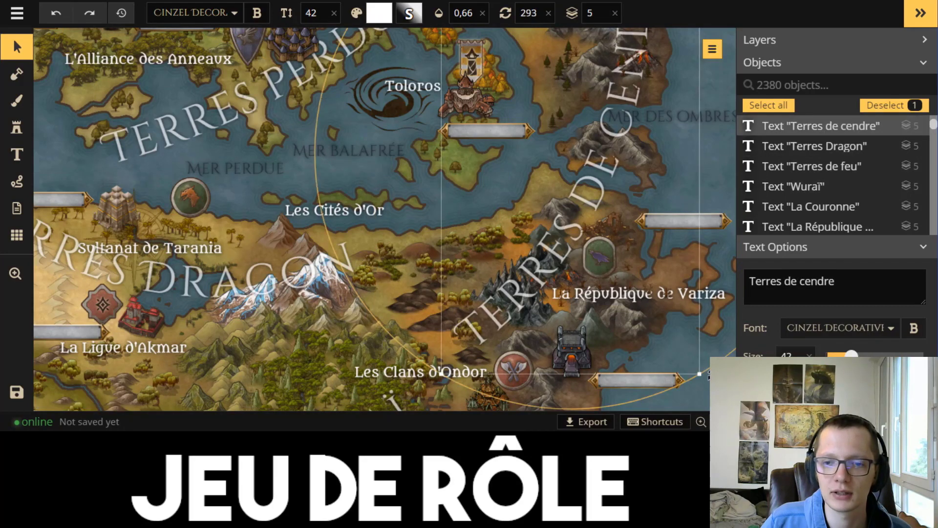
{"action": "left_click", "coordinate": [706, 340]}
{"action": "key", "text": "space"}
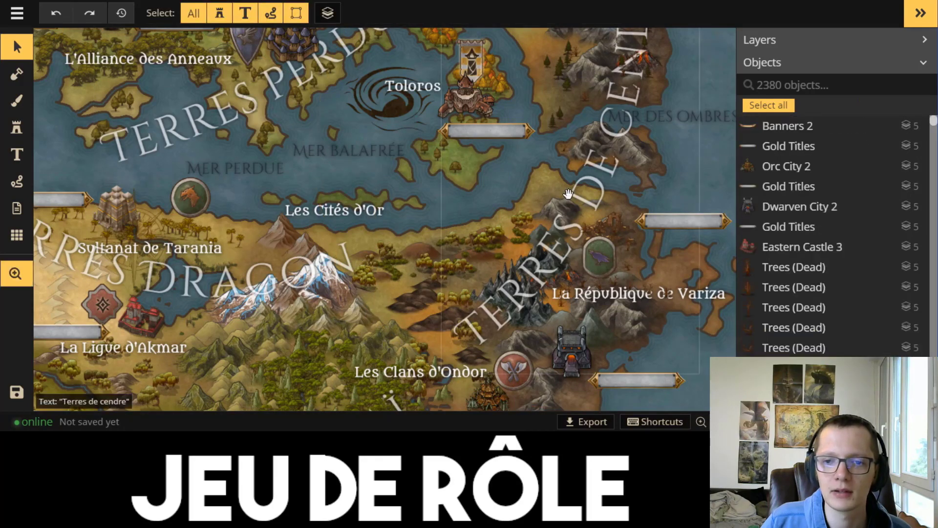
Examine the world map's regions, from L'Empire de Kumo and La Couronne to Terres Dragon, Wuraï and La République de Variza
{"action": "left_click_drag", "start_coordinate": [415, 113], "coordinate": [513, 257]}
{"action": "left_click_drag", "start_coordinate": [350, 175], "coordinate": [481, 256]}
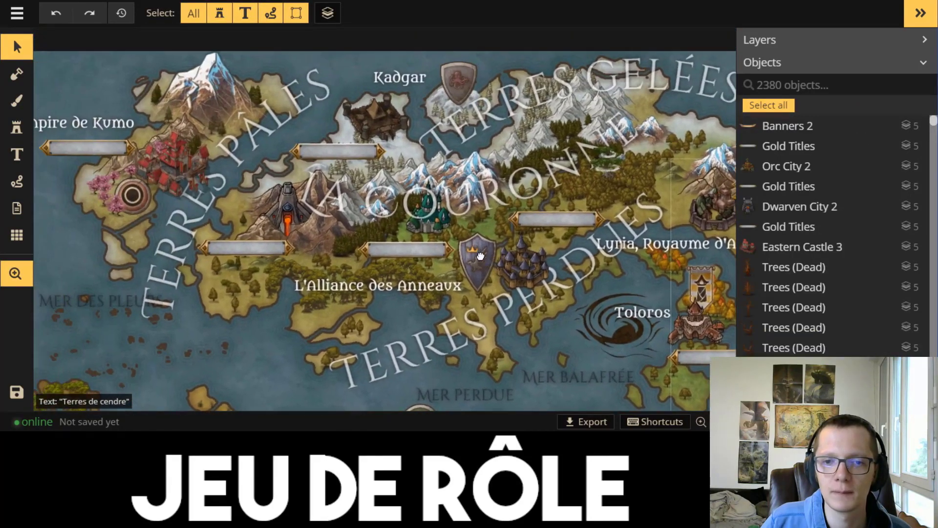
{"action": "left_click_drag", "start_coordinate": [342, 185], "coordinate": [484, 196]}
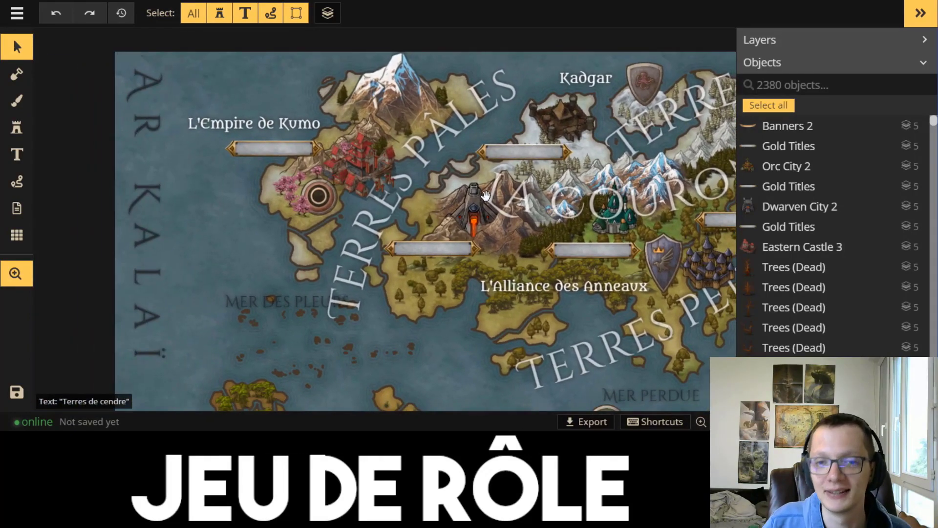
{"action": "left_click_drag", "start_coordinate": [534, 230], "coordinate": [365, 175]}
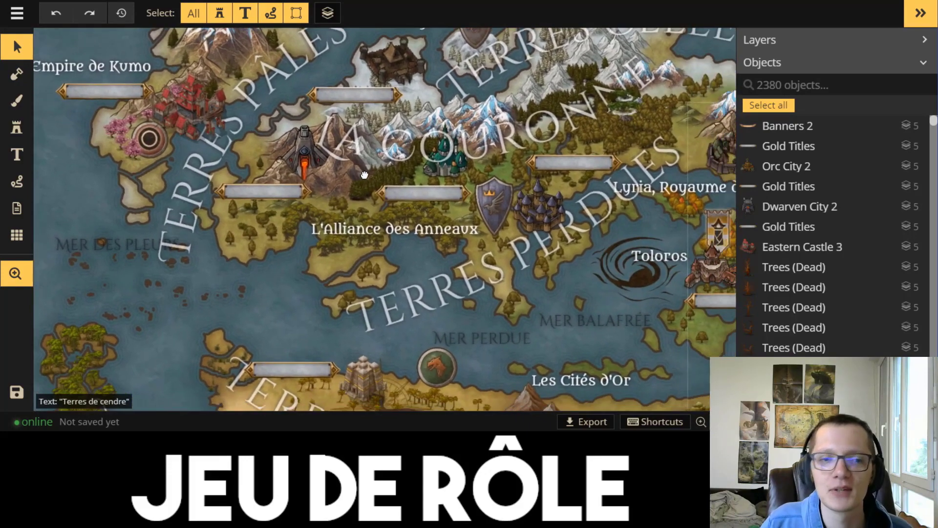
{"action": "left_click_drag", "start_coordinate": [463, 265], "coordinate": [547, 215]}
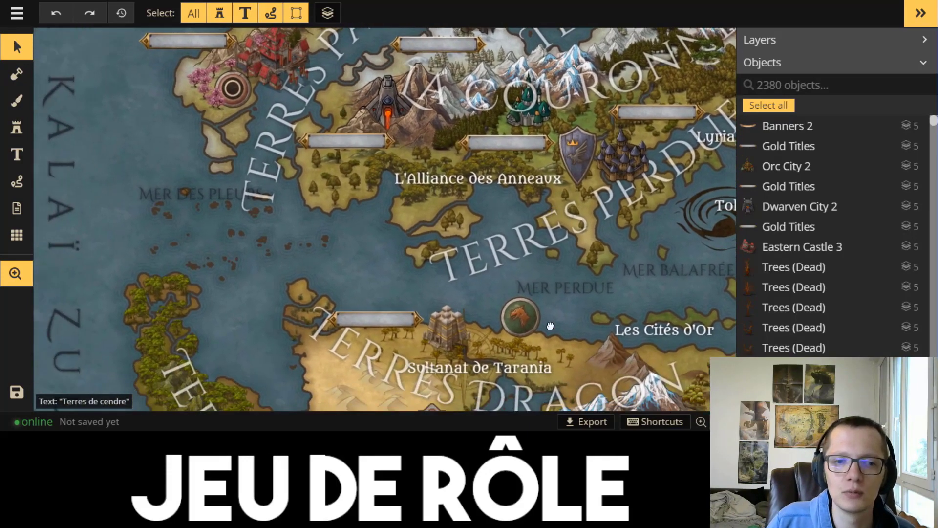
{"action": "left_click_drag", "start_coordinate": [550, 326], "coordinate": [527, 120]}
{"action": "left_click_drag", "start_coordinate": [596, 270], "coordinate": [420, 232]}
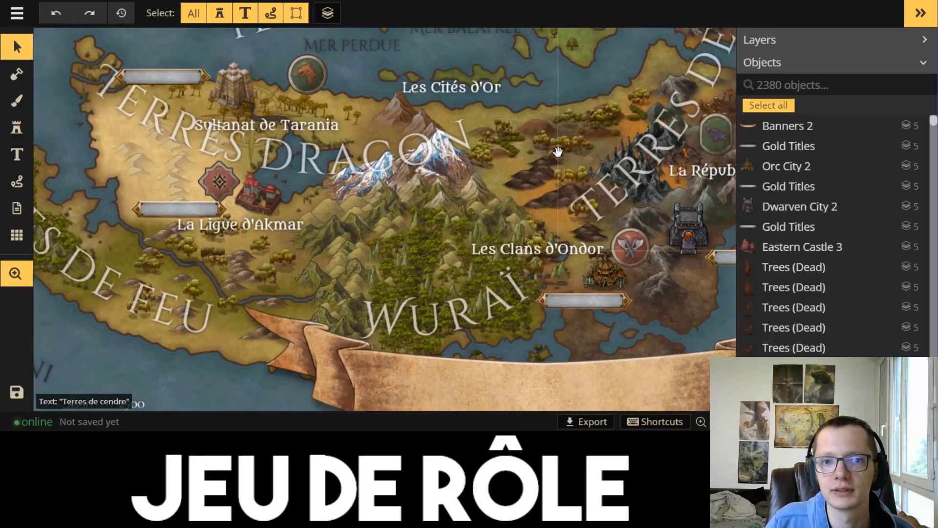
{"action": "left_click_drag", "start_coordinate": [557, 151], "coordinate": [438, 267]}
{"action": "left_click_drag", "start_coordinate": [528, 307], "coordinate": [540, 331]}
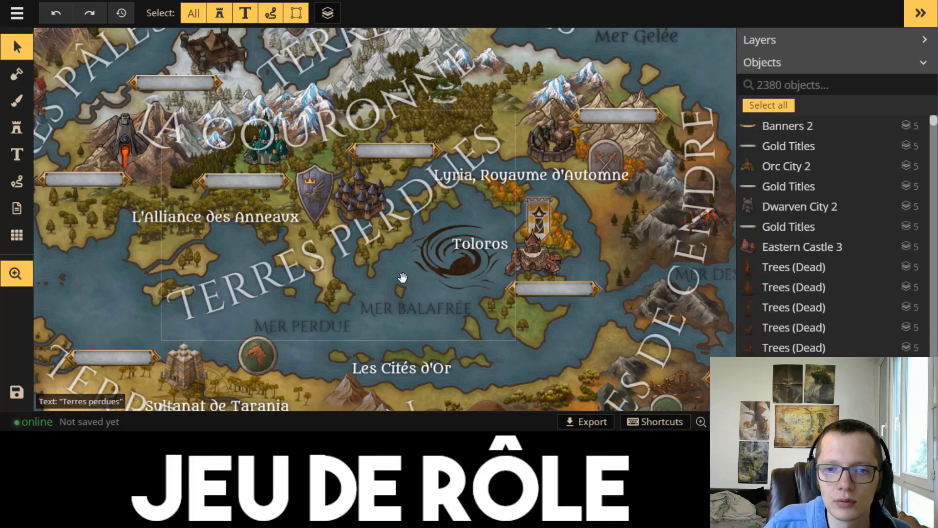
{"action": "left_click_drag", "start_coordinate": [529, 362], "coordinate": [645, 335]}
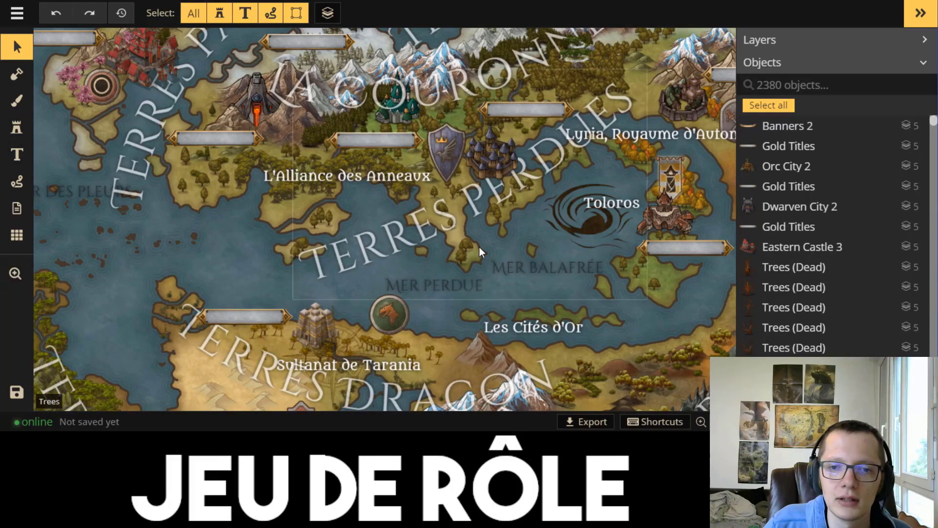
{"action": "left_click_drag", "start_coordinate": [195, 254], "coordinate": [398, 255]}
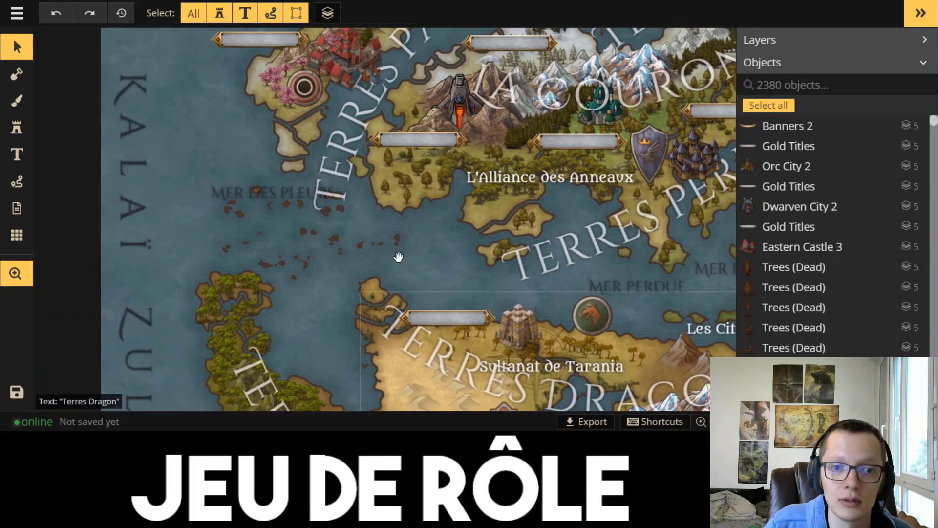
{"action": "left_click_drag", "start_coordinate": [295, 224], "coordinate": [378, 20]}
{"action": "left_click_drag", "start_coordinate": [526, 214], "coordinate": [285, 122]}
{"action": "left_click_drag", "start_coordinate": [681, 187], "coordinate": [449, 237]}
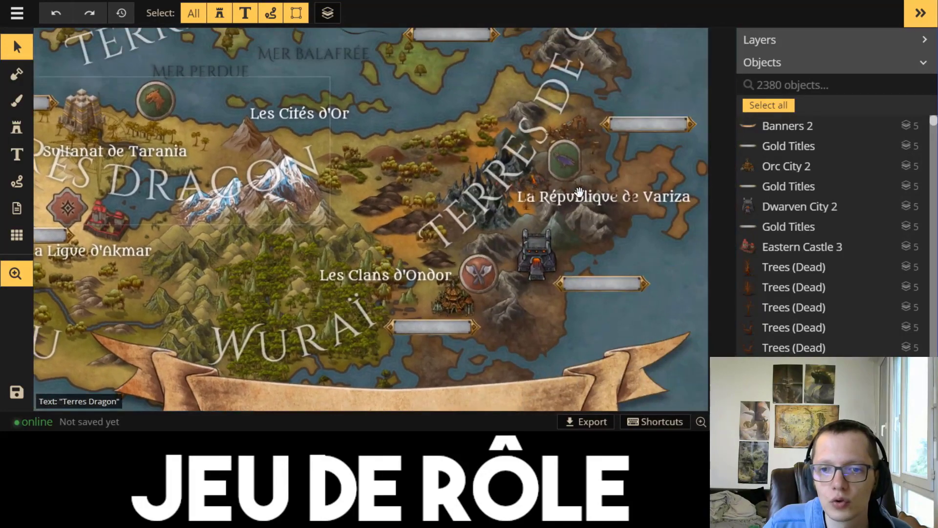
{"action": "left_click_drag", "start_coordinate": [579, 192], "coordinate": [633, 298]}
{"action": "left_click_drag", "start_coordinate": [490, 123], "coordinate": [627, 319]}
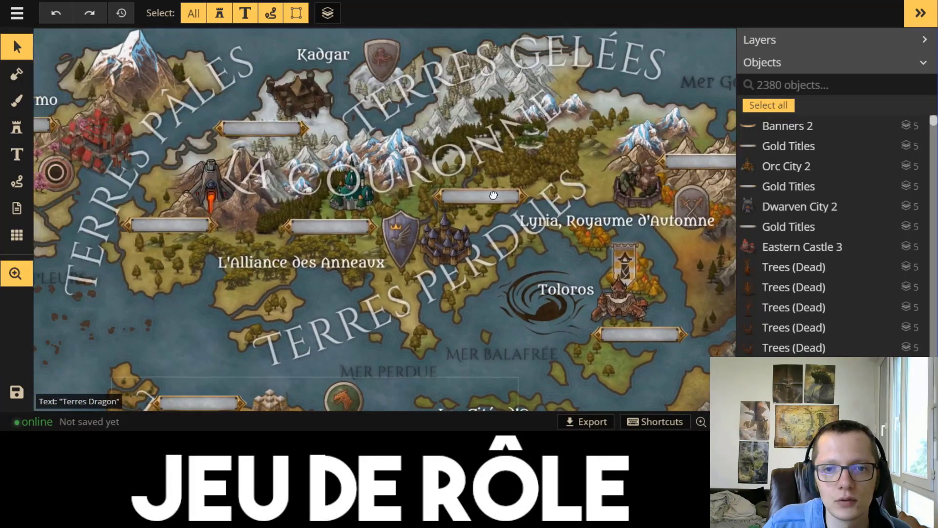
{"action": "left_click_drag", "start_coordinate": [493, 195], "coordinate": [637, 220]}
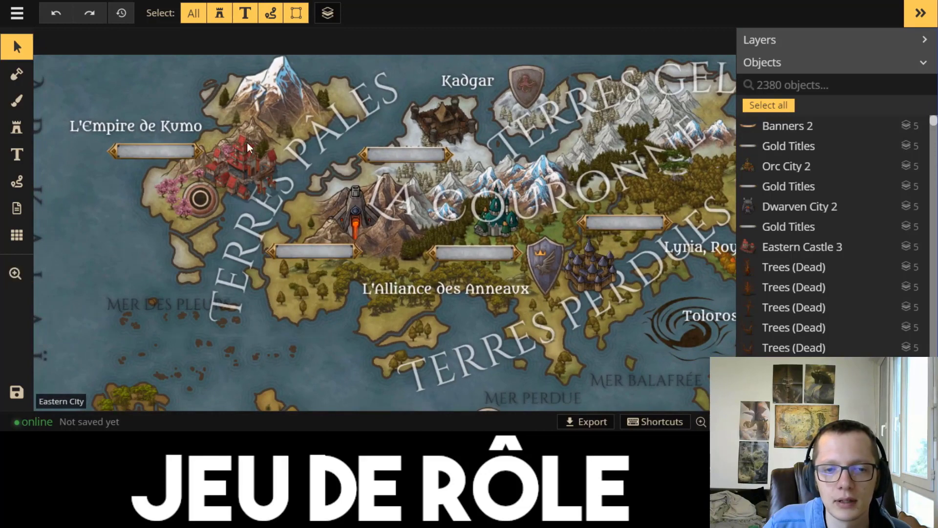
{"action": "left_click_drag", "start_coordinate": [628, 319], "coordinate": [458, 215]}
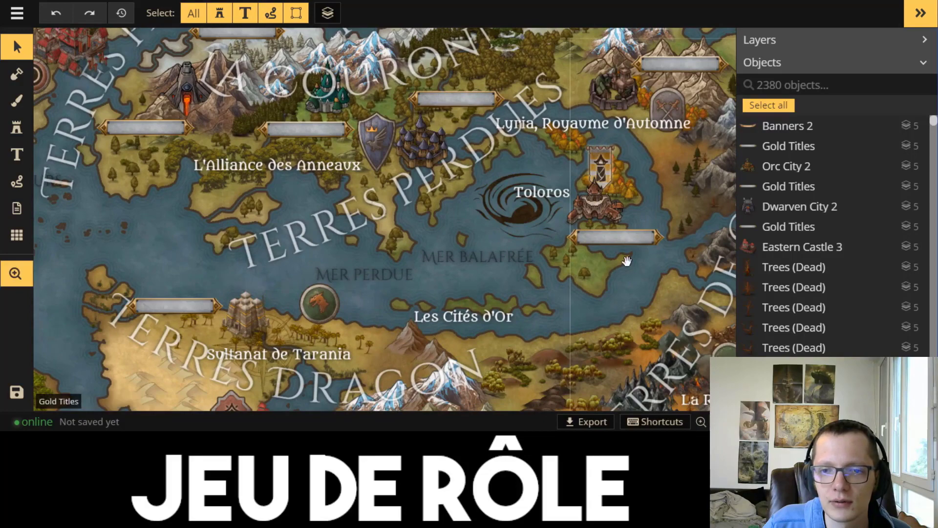
{"action": "left_click_drag", "start_coordinate": [627, 260], "coordinate": [432, 263]}
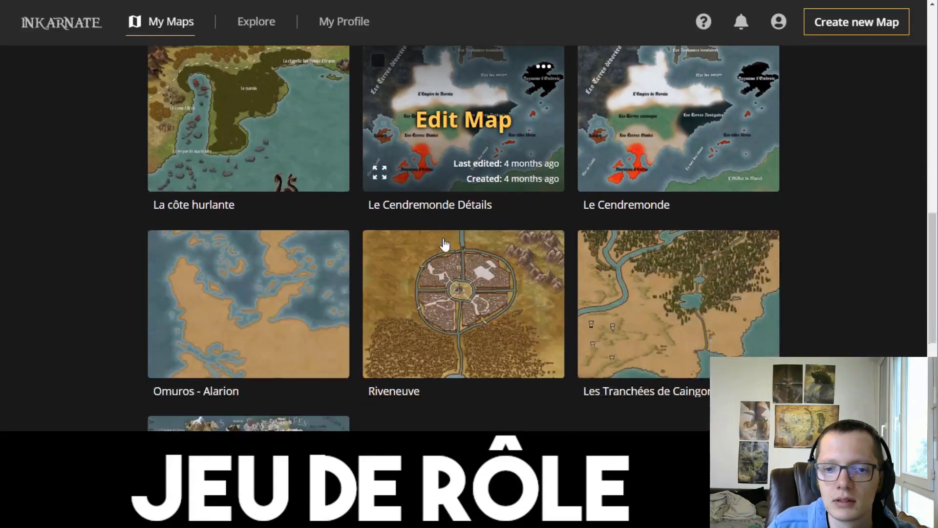
Open the Riveneuve map and examine its walled districts, central castle, canals, outer houses and coastline
{"action": "scroll", "coordinate": [445, 244], "scroll_direction": "down", "scroll_amount": 3}
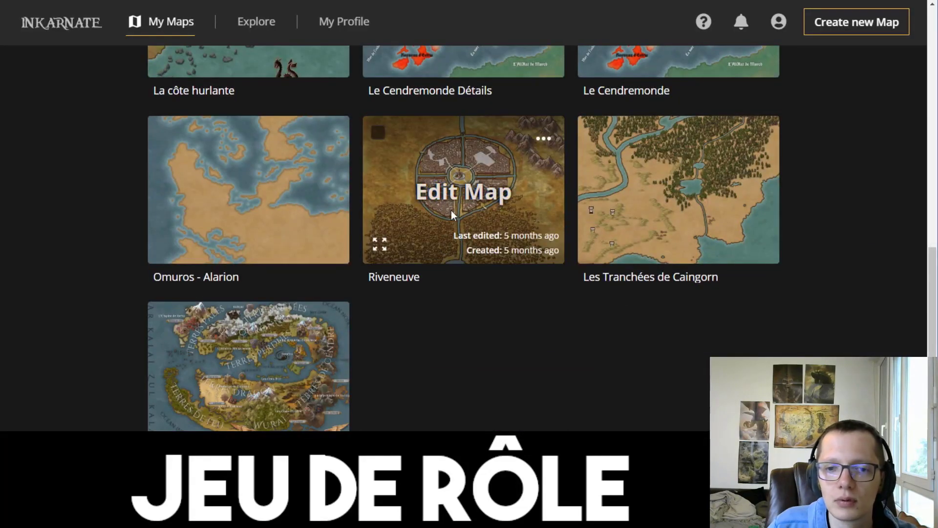
{"action": "left_click", "coordinate": [451, 211]}
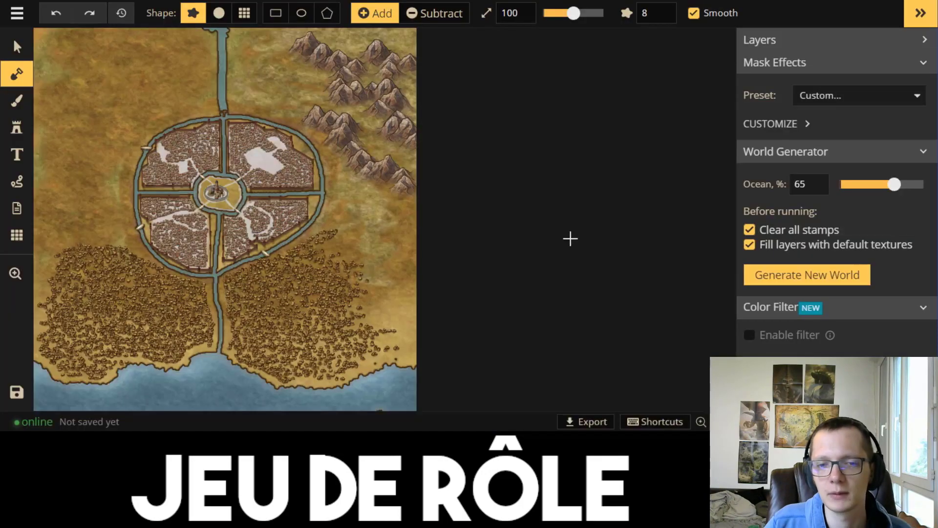
{"action": "scroll", "coordinate": [240, 205], "scroll_direction": "up", "scroll_amount": 5}
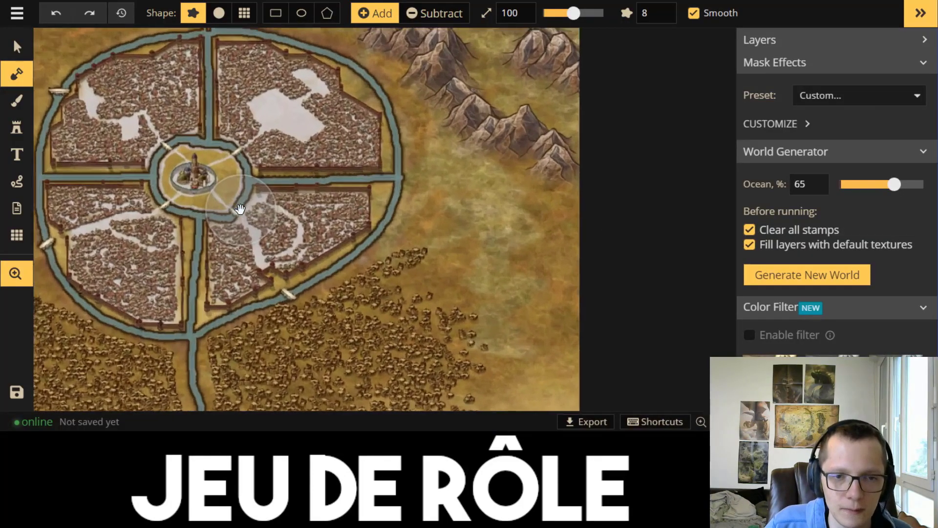
{"action": "scroll", "coordinate": [240, 209], "scroll_direction": "up", "scroll_amount": 1}
{"action": "left_click_drag", "start_coordinate": [233, 195], "coordinate": [543, 123]}
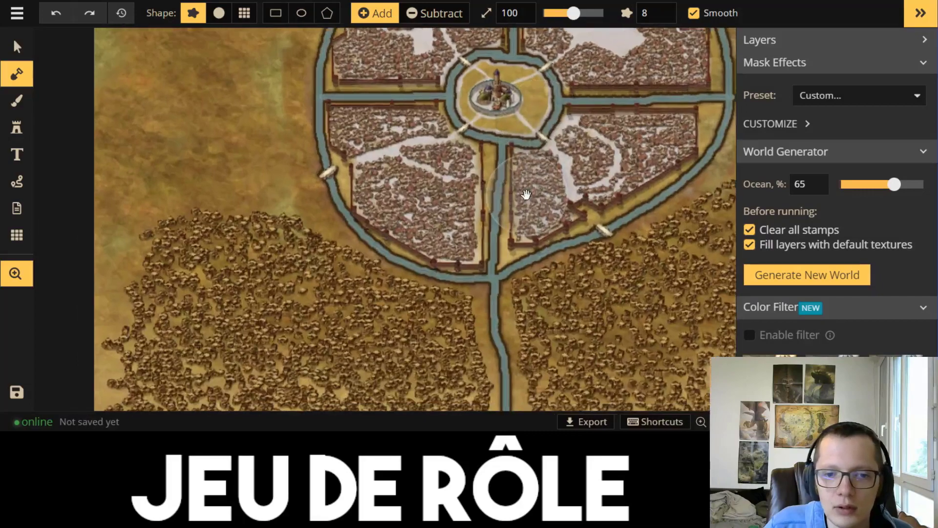
{"action": "scroll", "coordinate": [525, 194], "scroll_direction": "up", "scroll_amount": 3}
{"action": "left_click_drag", "start_coordinate": [475, 401], "coordinate": [408, 141]}
{"action": "left_click_drag", "start_coordinate": [348, 130], "coordinate": [605, 177]}
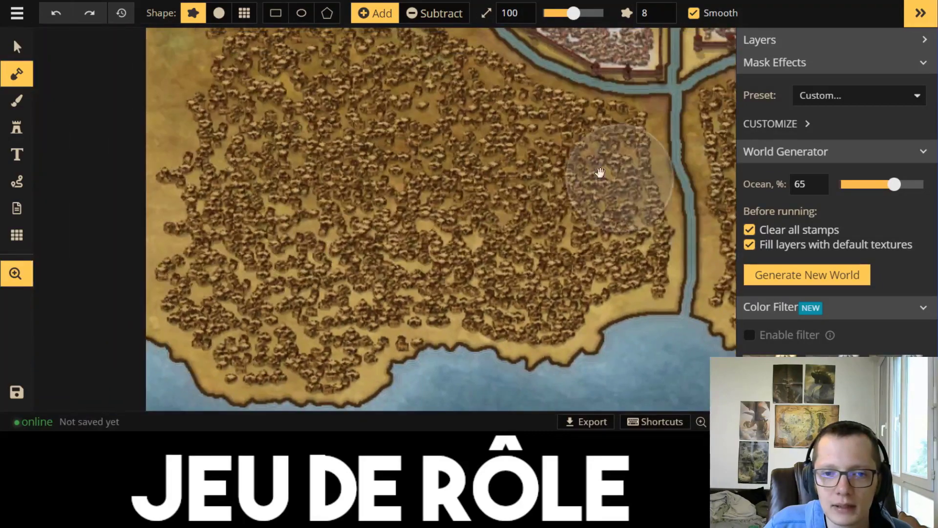
{"action": "left_click_drag", "start_coordinate": [559, 100], "coordinate": [392, 250]}
{"action": "left_click_drag", "start_coordinate": [521, 142], "coordinate": [407, 232]}
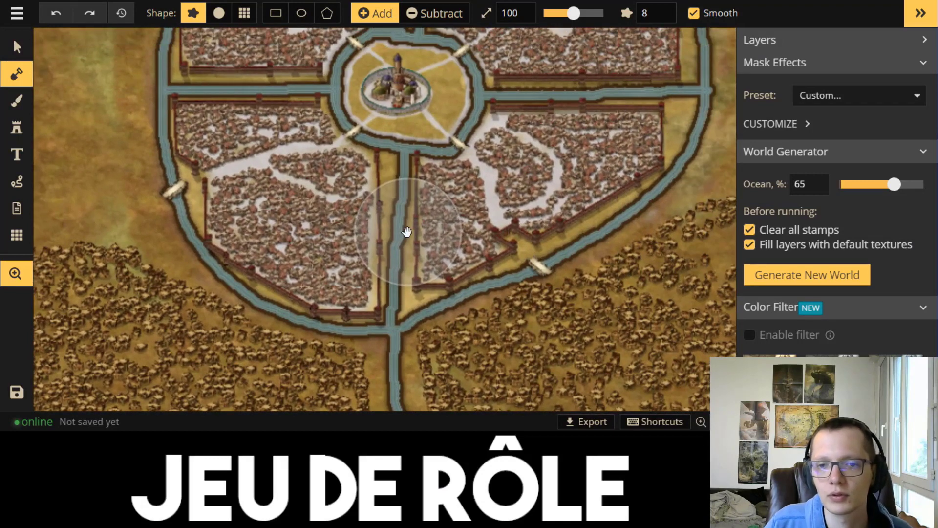
{"action": "left_click_drag", "start_coordinate": [446, 200], "coordinate": [331, 364]}
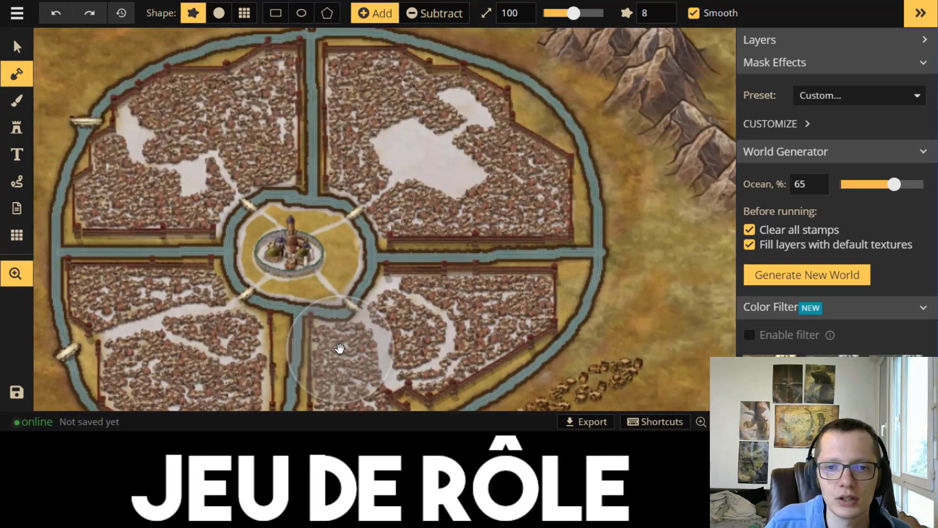
{"action": "left_click_drag", "start_coordinate": [397, 153], "coordinate": [489, 212]}
{"action": "left_click_drag", "start_coordinate": [303, 178], "coordinate": [503, 156]}
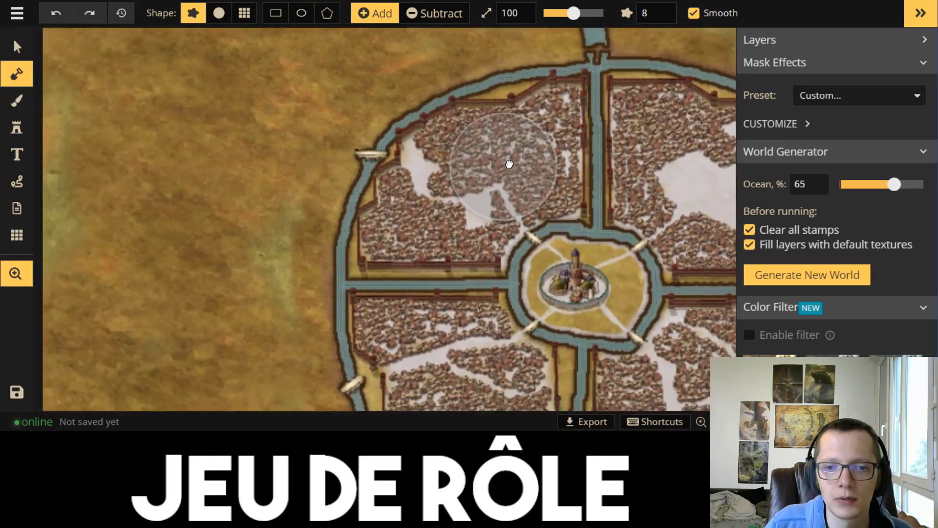
{"action": "left_click_drag", "start_coordinate": [489, 298], "coordinate": [349, 42]}
{"action": "left_click_drag", "start_coordinate": [515, 251], "coordinate": [450, 147]}
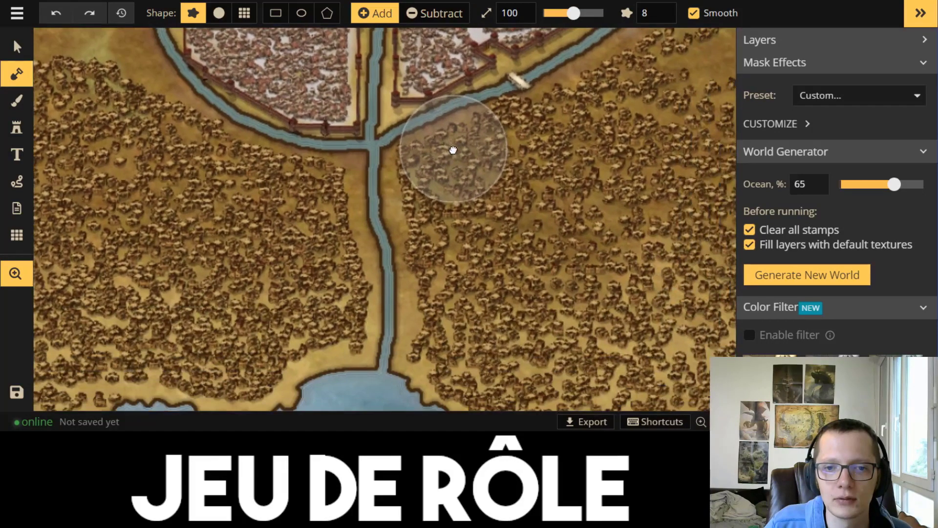
{"action": "left_click_drag", "start_coordinate": [471, 279], "coordinate": [666, 192]}
{"action": "left_click_drag", "start_coordinate": [565, 153], "coordinate": [335, 230]}
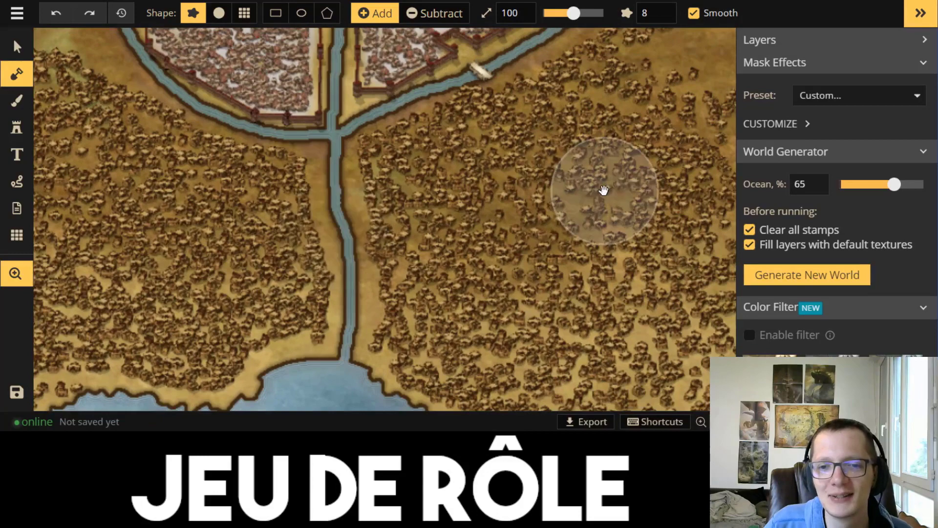
{"action": "left_click_drag", "start_coordinate": [603, 189], "coordinate": [502, 351]}
{"action": "left_click_drag", "start_coordinate": [533, 177], "coordinate": [660, 249]}
{"action": "scroll", "coordinate": [536, 181], "scroll_direction": "up", "scroll_amount": 5}
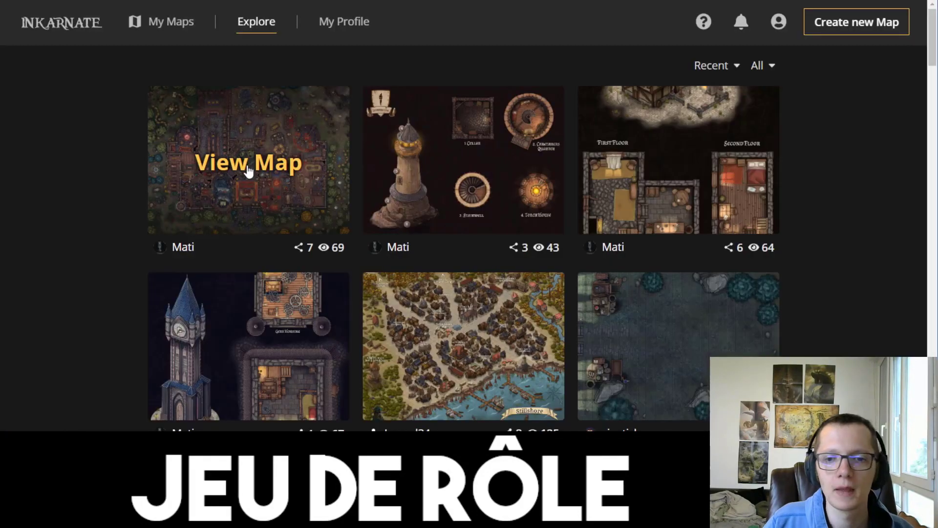
Browse the community's recent maps in the Explore gallery for examples of battle maps, cities, ships and worlds
{"action": "scroll", "coordinate": [247, 169], "scroll_direction": "down", "scroll_amount": 15}
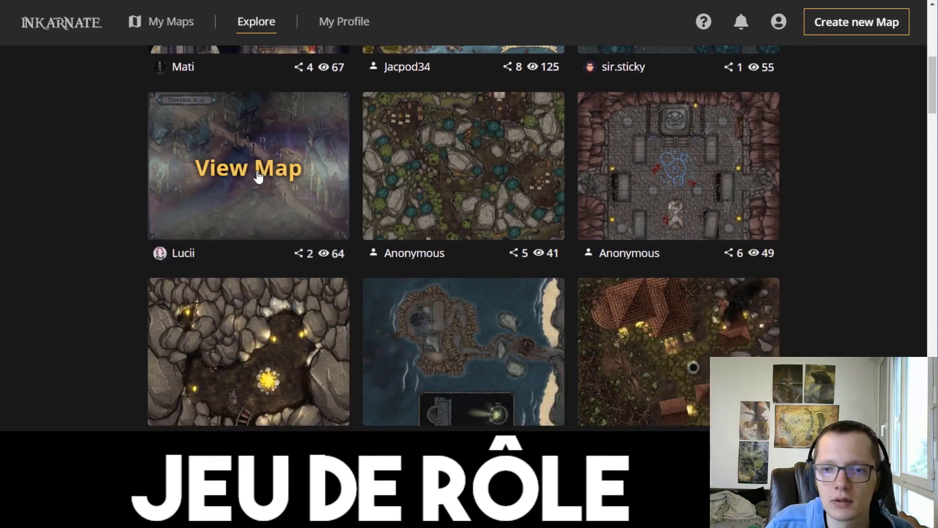
{"action": "scroll", "coordinate": [484, 216], "scroll_direction": "down", "scroll_amount": 6}
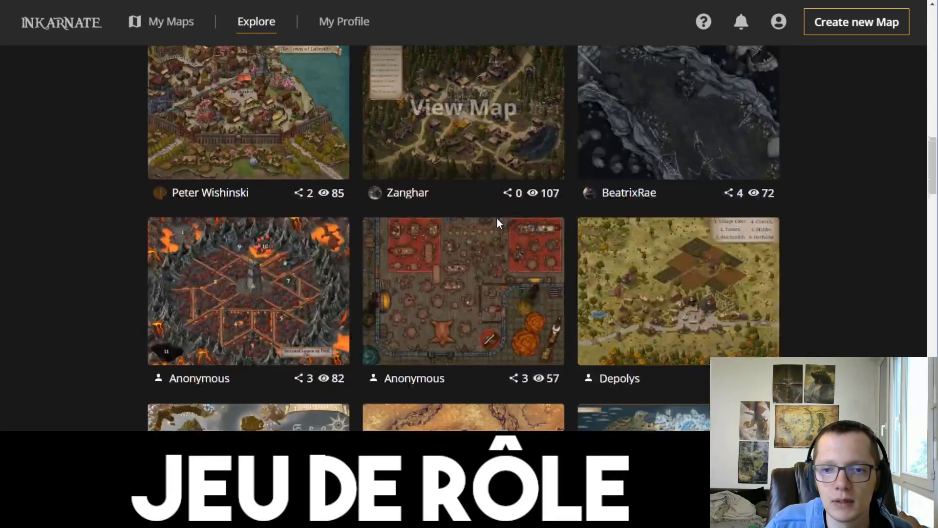
{"action": "scroll", "coordinate": [496, 222], "scroll_direction": "down", "scroll_amount": 5}
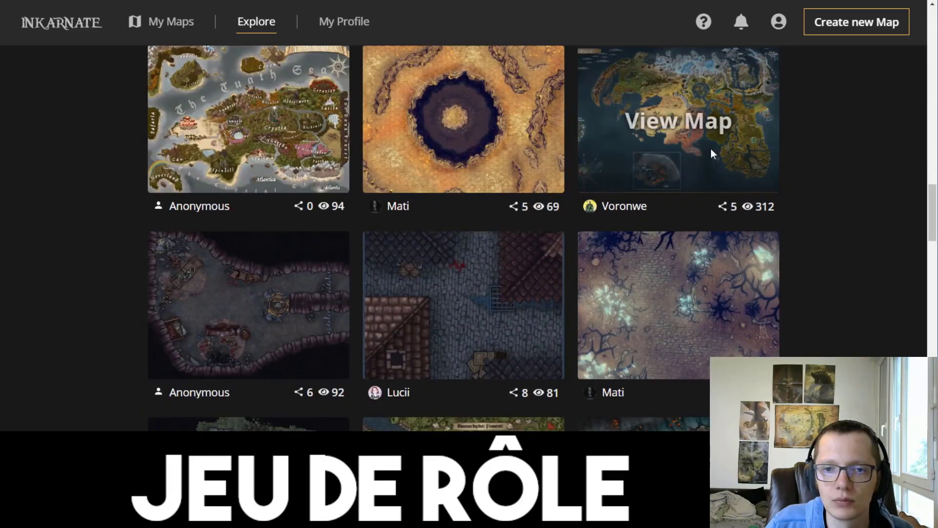
{"action": "scroll", "coordinate": [679, 166], "scroll_direction": "down", "scroll_amount": 1}
{"action": "scroll", "coordinate": [635, 186], "scroll_direction": "down", "scroll_amount": 1}
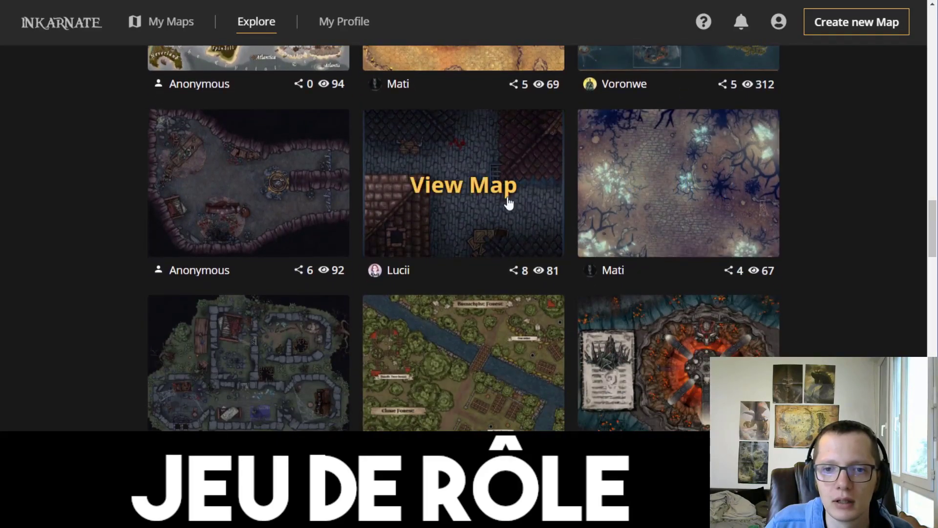
{"action": "scroll", "coordinate": [509, 200], "scroll_direction": "up", "scroll_amount": 6}
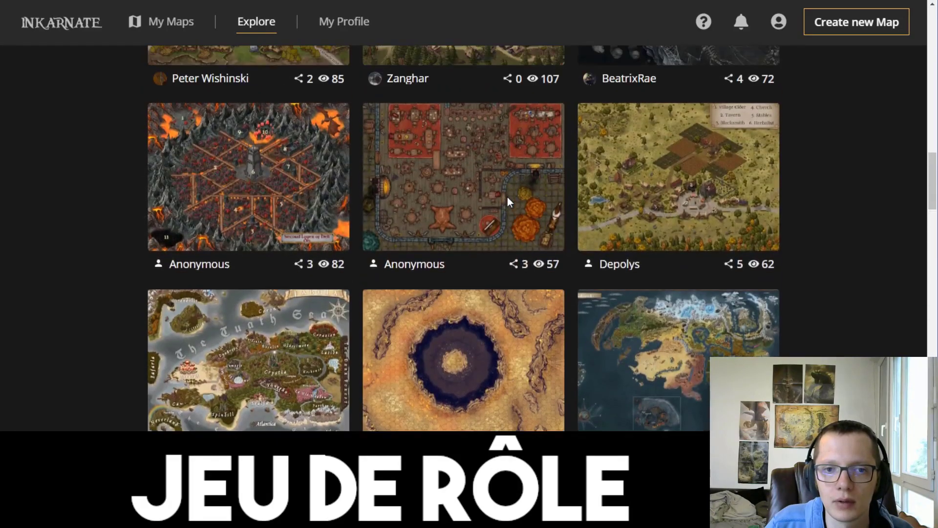
{"action": "scroll", "coordinate": [508, 200], "scroll_direction": "down", "scroll_amount": 2}
{"action": "scroll", "coordinate": [507, 200], "scroll_direction": "down", "scroll_amount": 9}
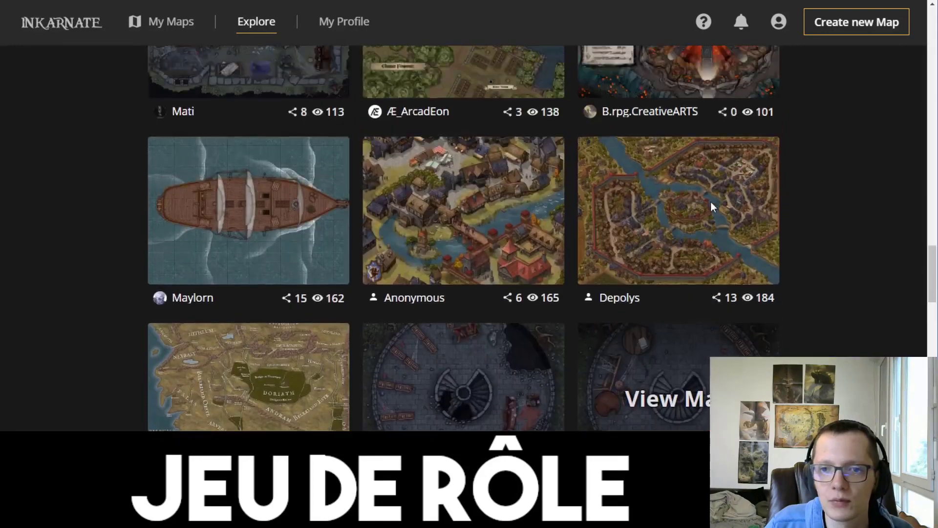
{"action": "scroll", "coordinate": [710, 201], "scroll_direction": "up", "scroll_amount": 1}
{"action": "scroll", "coordinate": [563, 234], "scroll_direction": "down", "scroll_amount": 3}
{"action": "scroll", "coordinate": [528, 225], "scroll_direction": "up", "scroll_amount": 2}
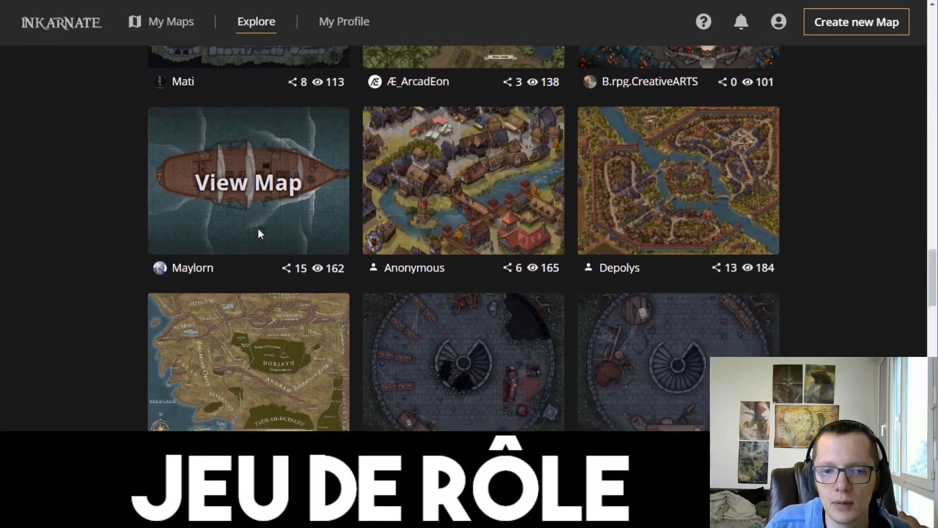
{"action": "scroll", "coordinate": [410, 218], "scroll_direction": "down", "scroll_amount": 10}
{"action": "scroll", "coordinate": [411, 220], "scroll_direction": "down", "scroll_amount": 6}
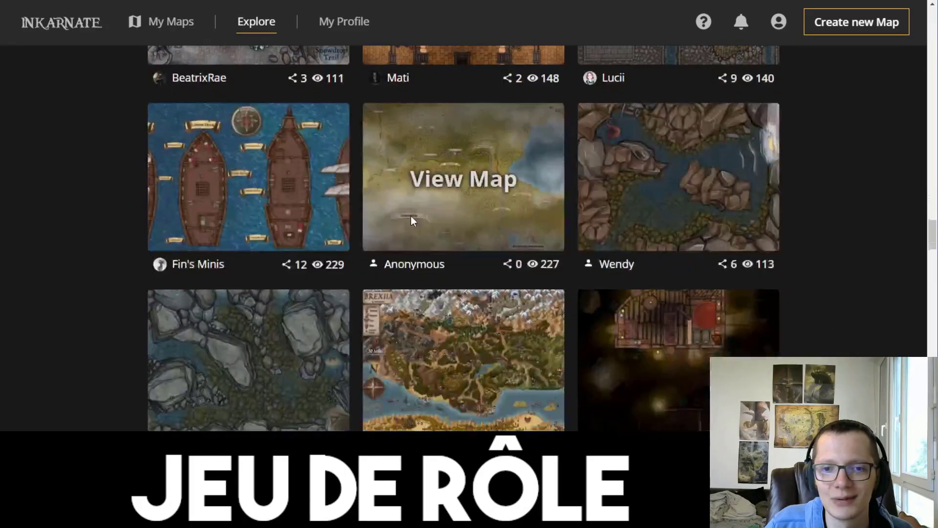